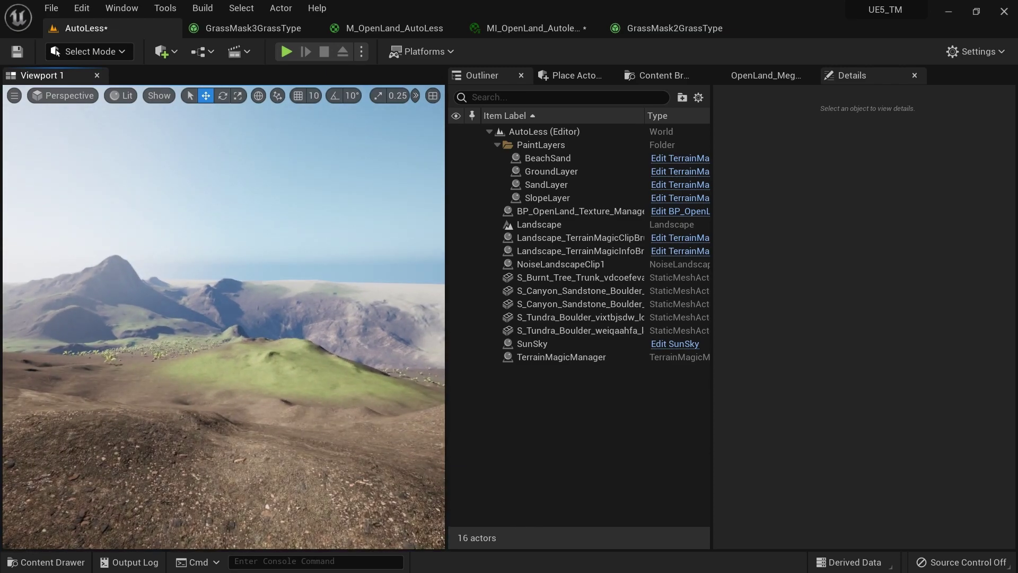
- Survey the terrain, switch to Landscape mode and show the landscape with the Layer Debug visualizer
key(w)
right_drag(224, 317, 223, 387)
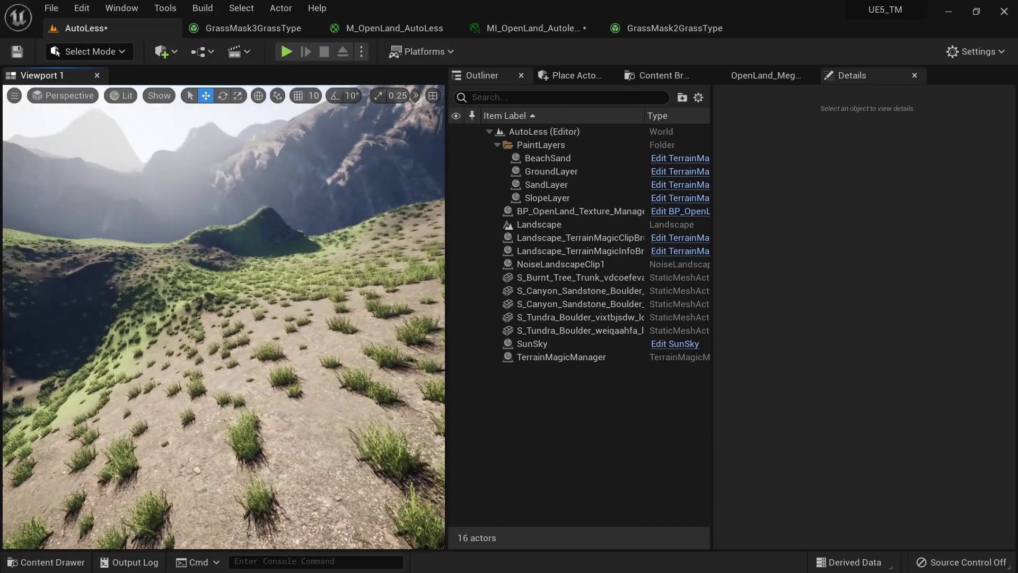
key(d)
right_drag(286, 244, 222, 253)
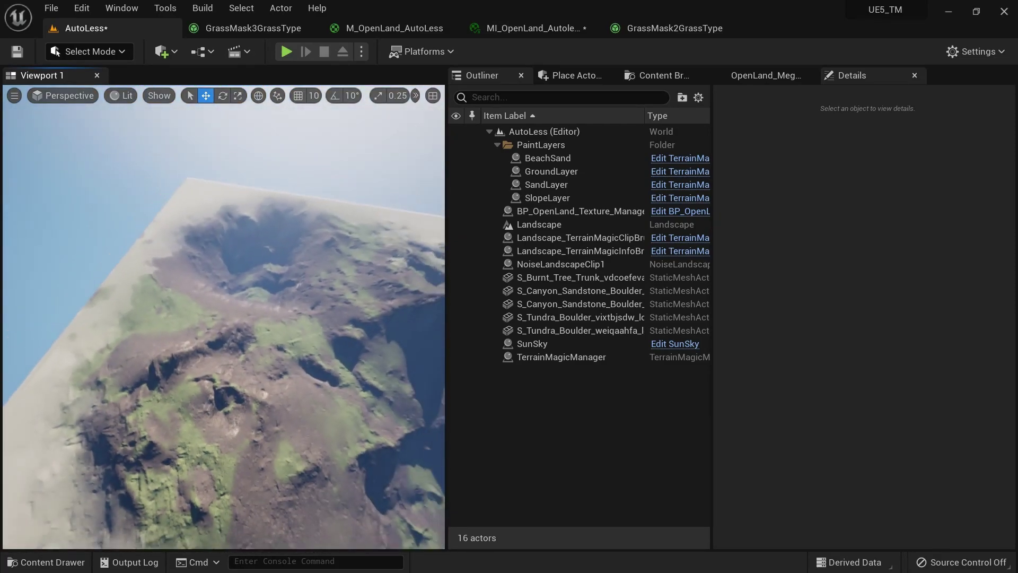
click(90, 52)
click(104, 87)
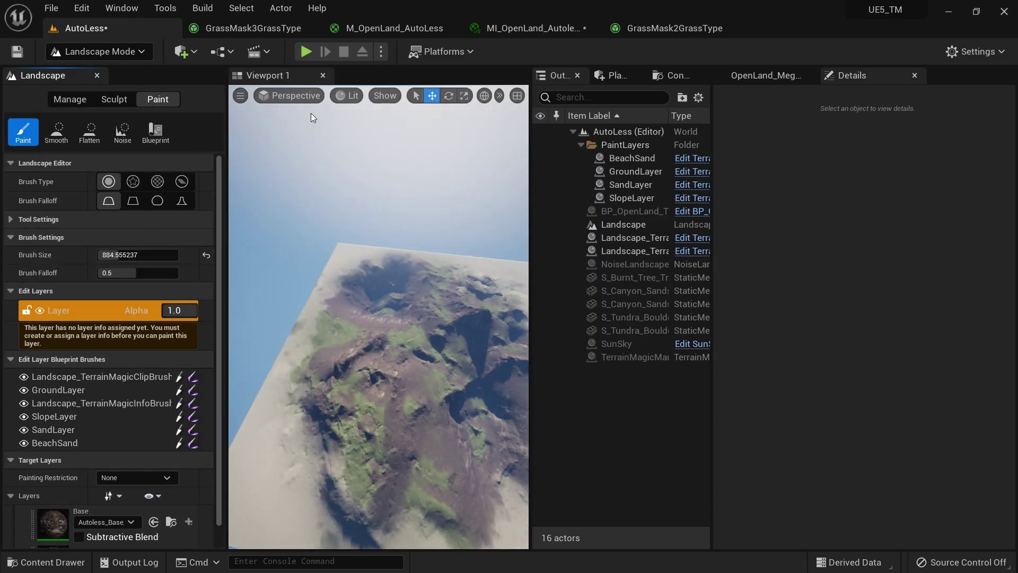
click(347, 95)
mouse_move(418, 295)
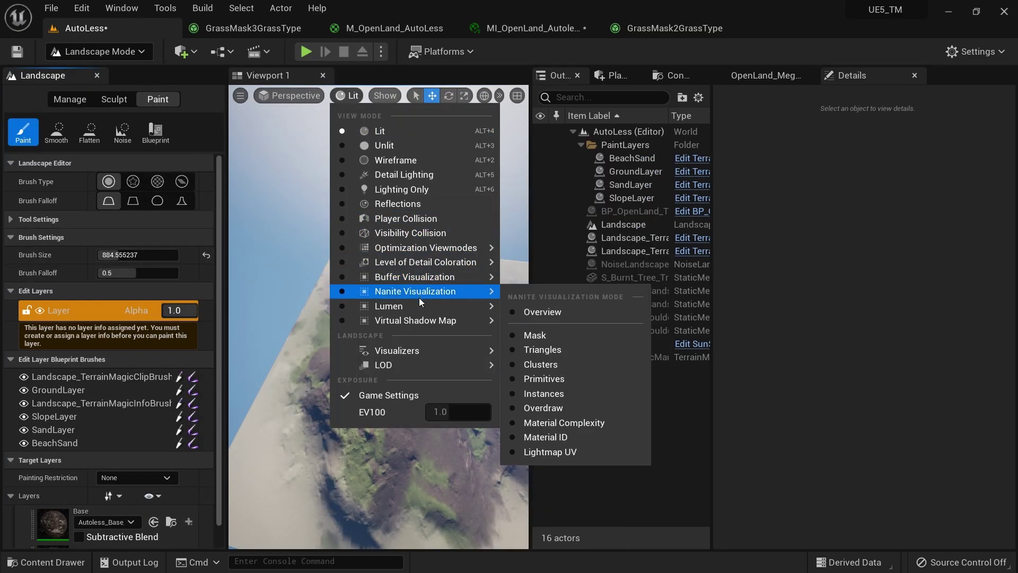
mouse_move(435, 352)
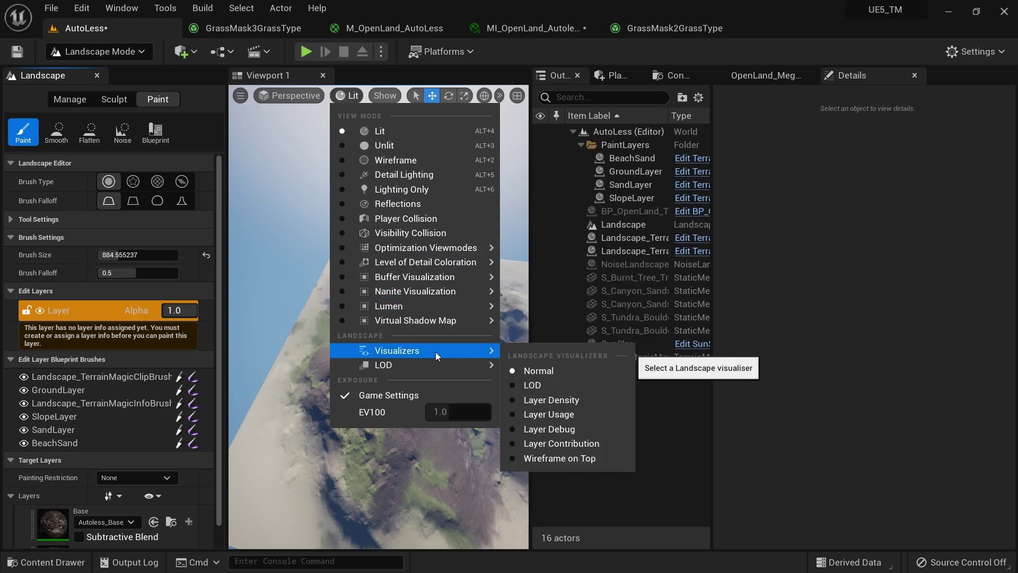
click(551, 429)
- Assign debug channel R to GrassMask1, G to GrassMask2 and B to GrassMask3, and inspect the masks across the terrain
scroll(133, 419, down, 5)
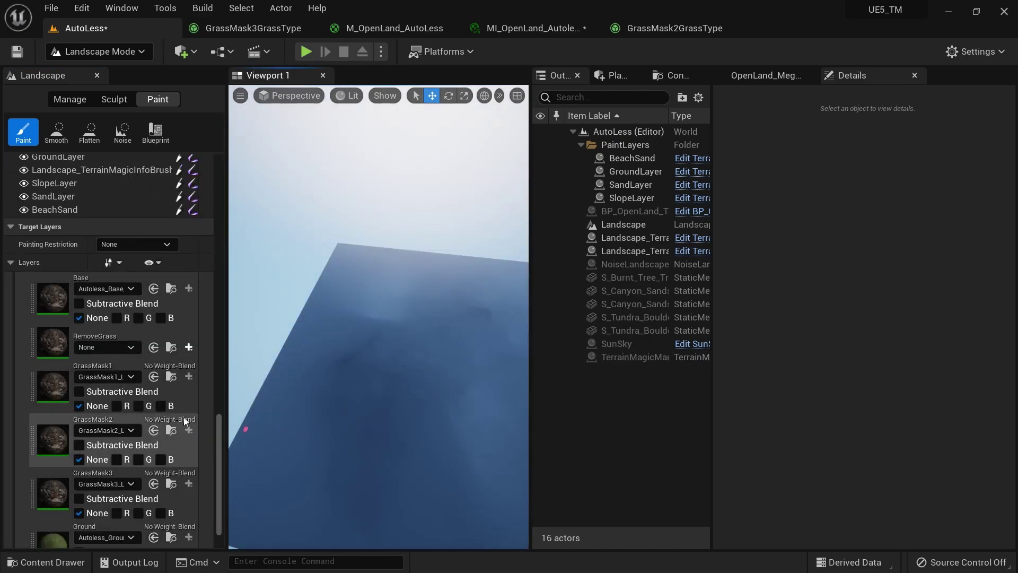
click(92, 370)
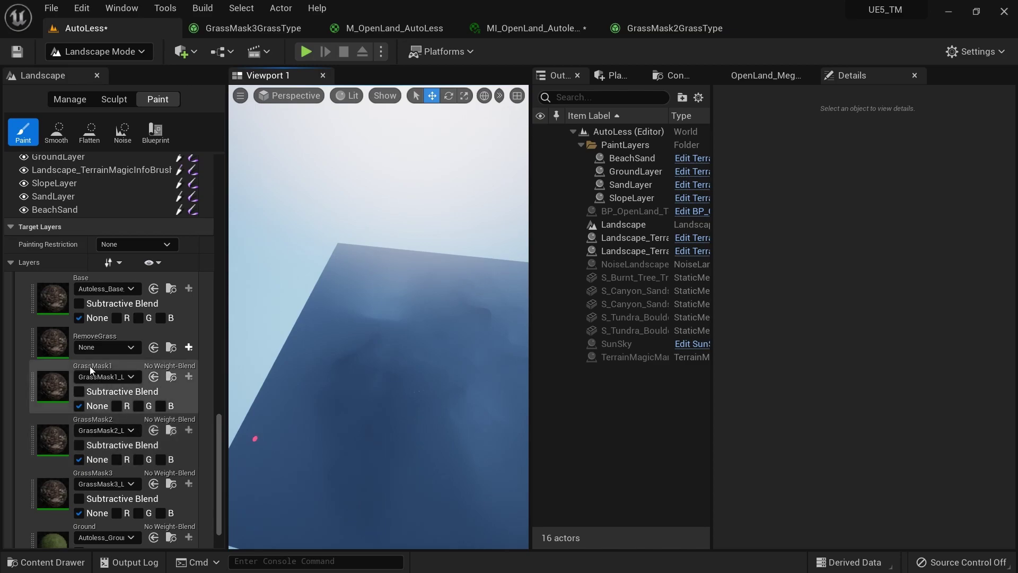
click(118, 406)
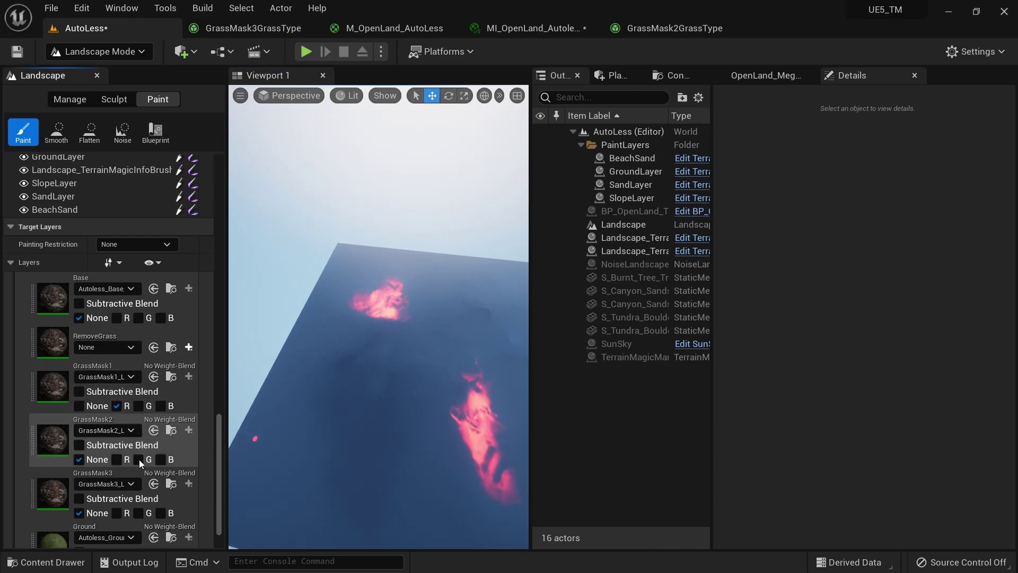
click(138, 459)
click(160, 513)
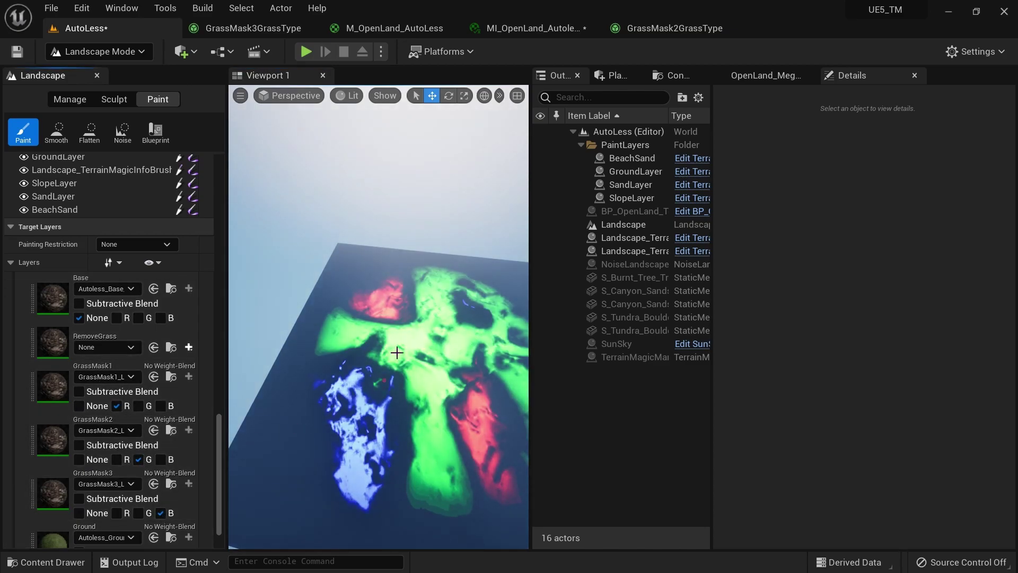
alt+drag(298, 231, 411, 231)
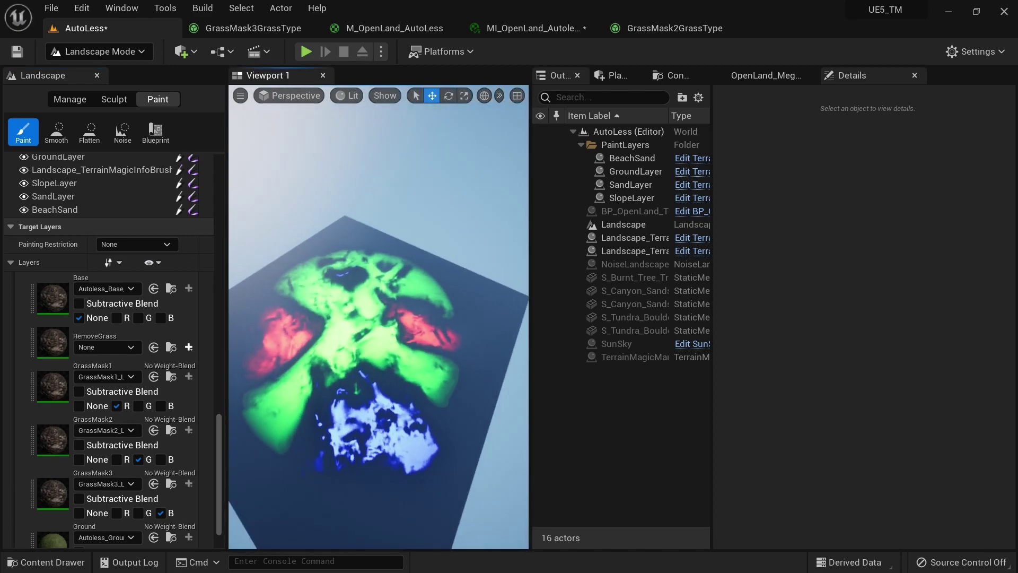
key(a)
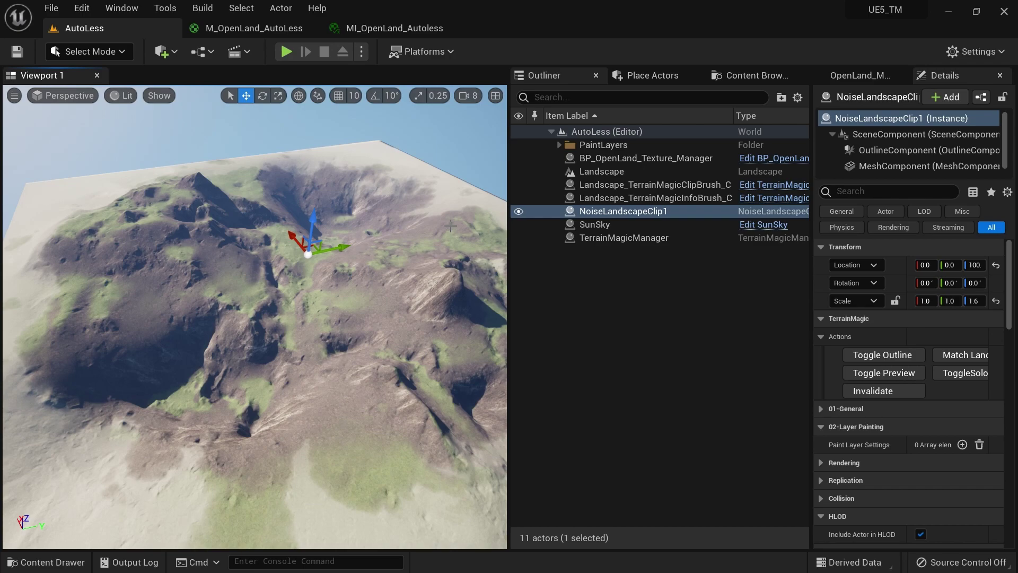
- Open the material instance assigned to the Landscape actor, and from it the parent material M_OpenLand_AutoLess
click(450, 226)
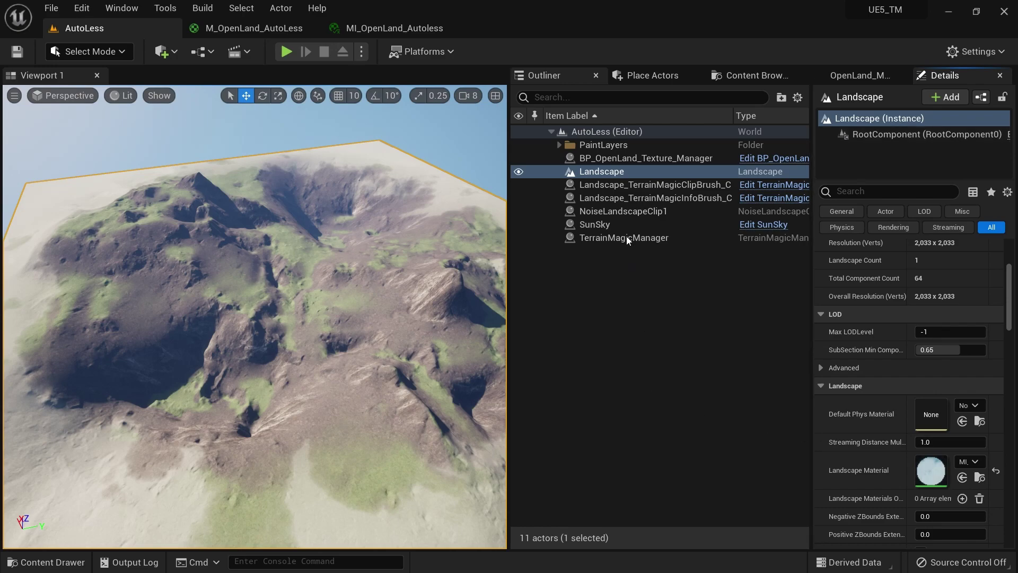
click(601, 184)
click(596, 172)
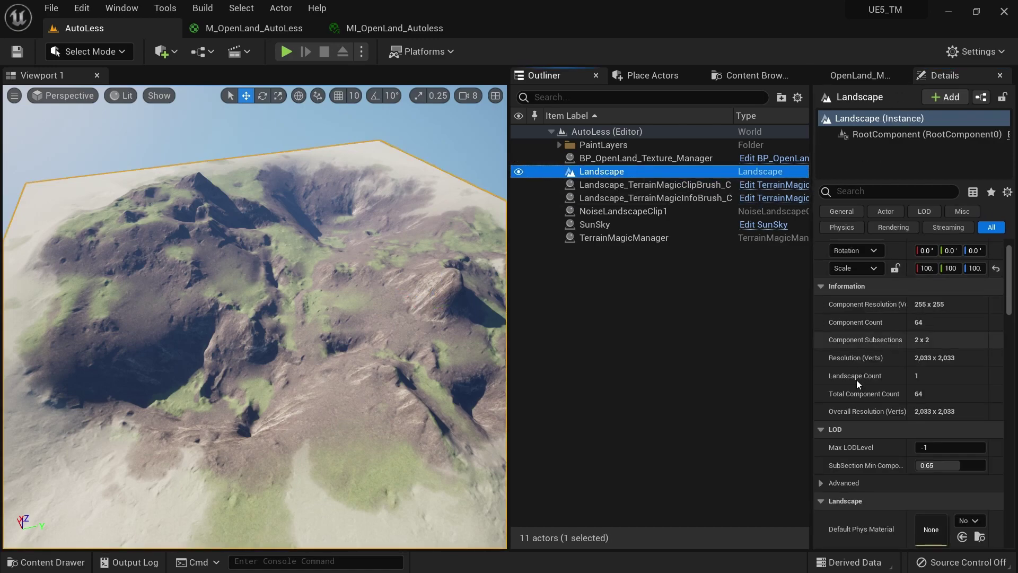
scroll(898, 374, down, 3)
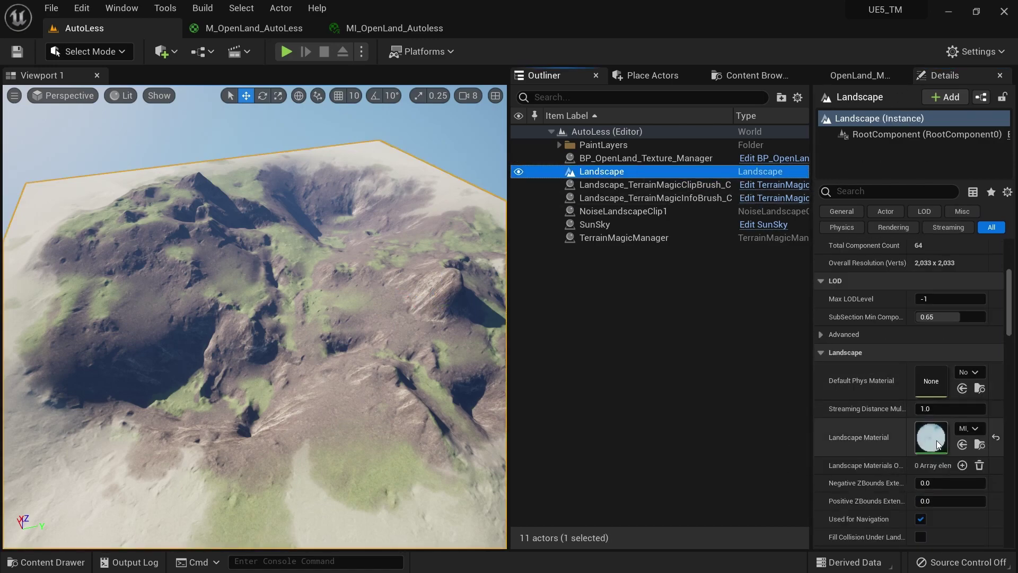
double_click(935, 441)
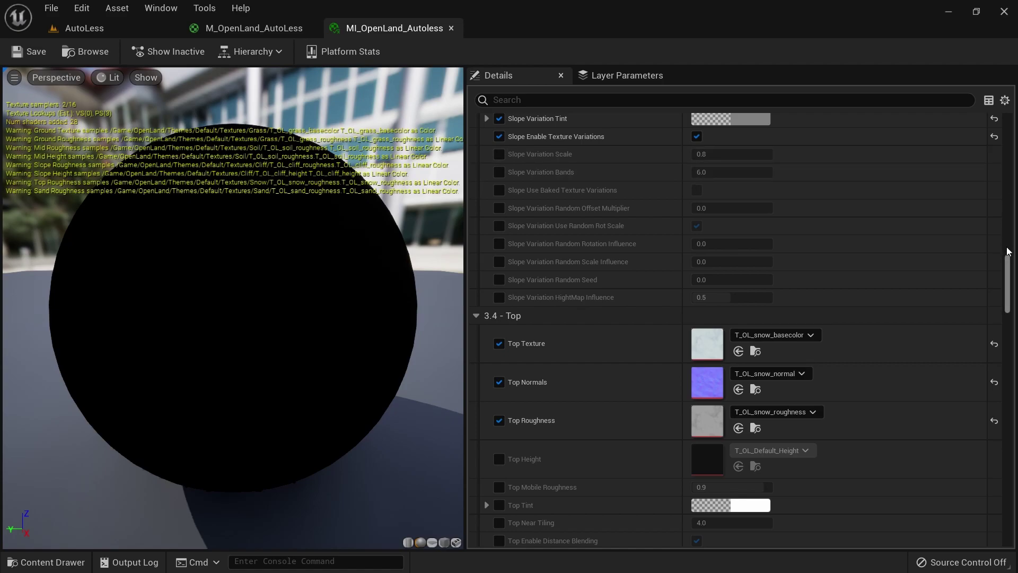
drag(1010, 269, 994, 520)
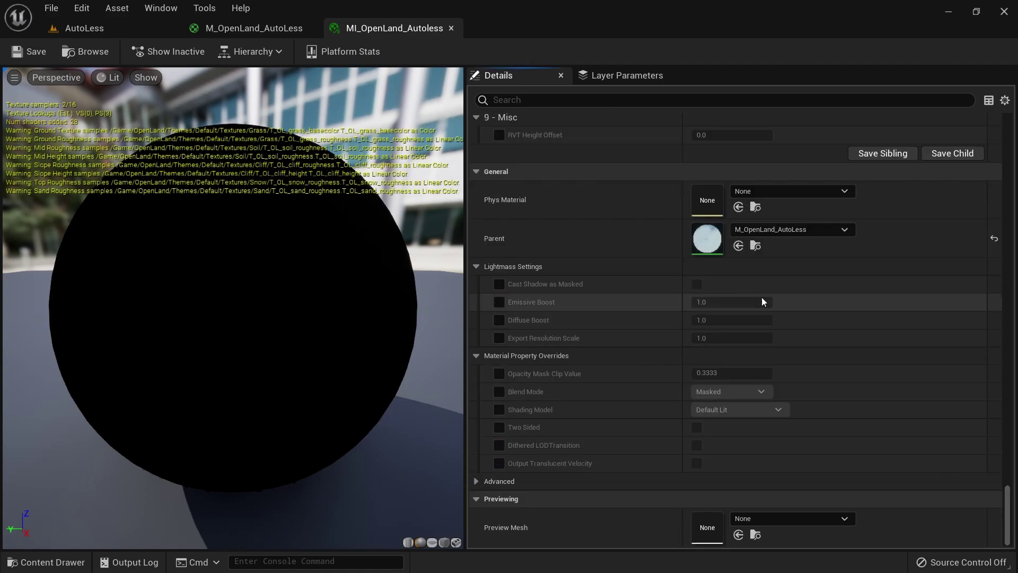
double_click(705, 235)
- Examine the Layer Blending group's inputs and the Grass output node of the Landscape Grass group in the material graph
scroll(651, 221, down, 6)
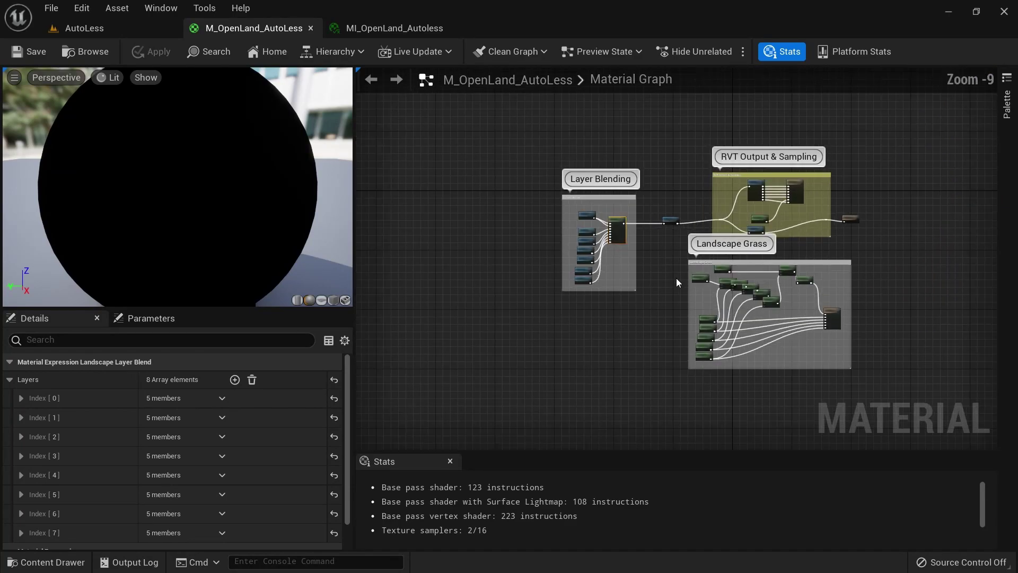
scroll(644, 248, up, 6)
right_drag(651, 238, 727, 255)
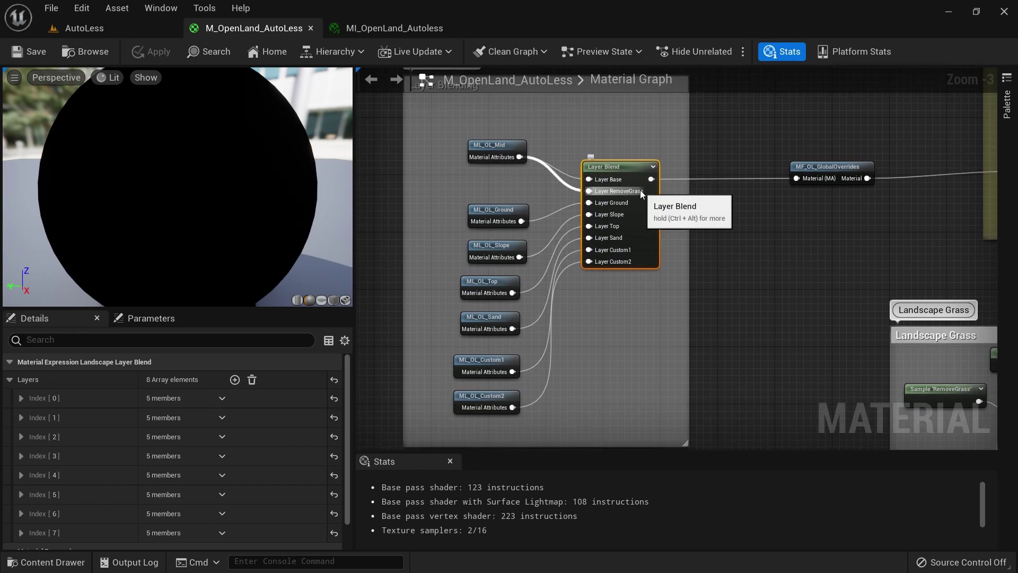
scroll(635, 177, up, 2)
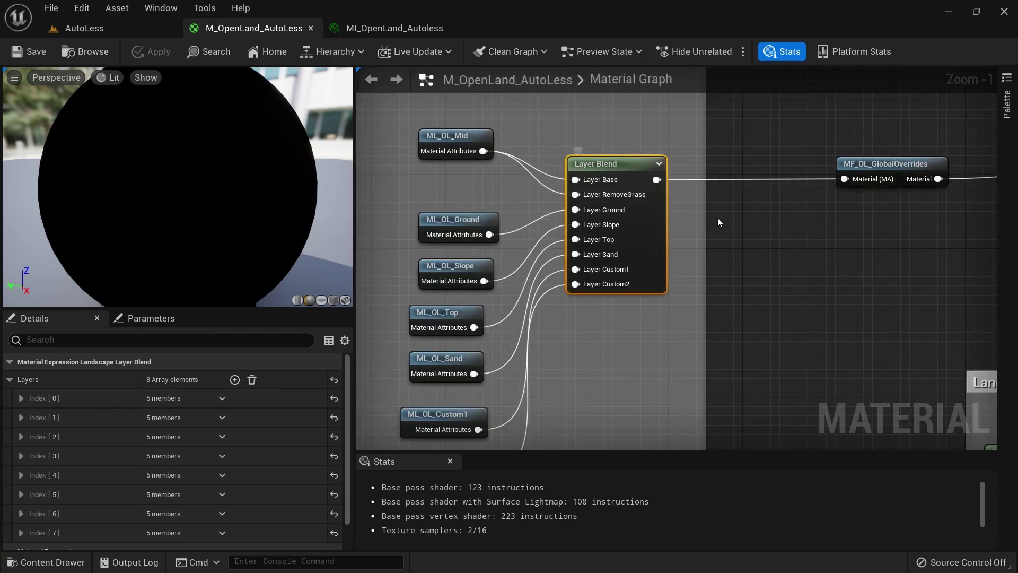
scroll(630, 281, down, 5)
right_drag(976, 378, 657, 313)
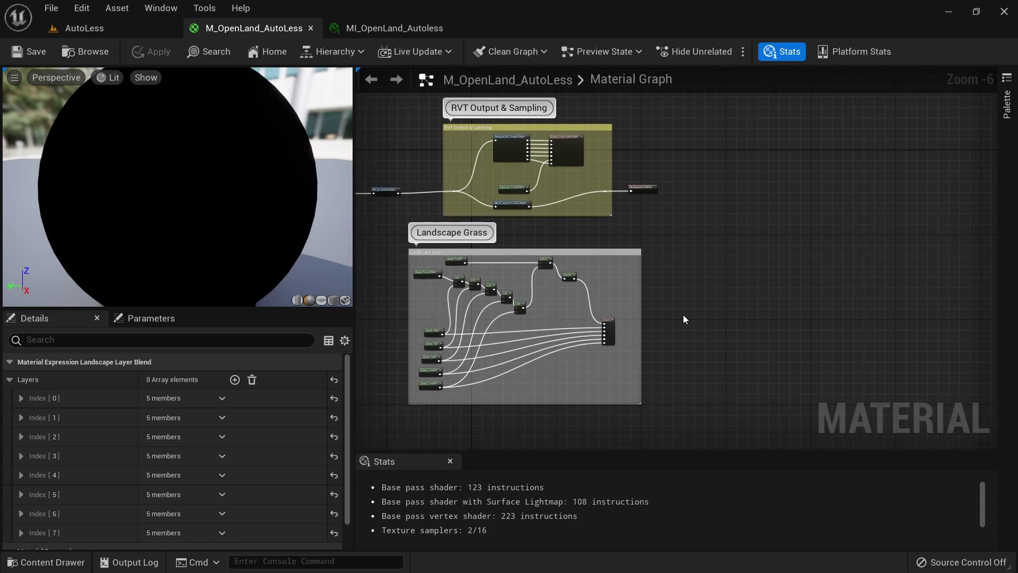
scroll(663, 334, up, 5)
right_drag(570, 348, 895, 344)
scroll(878, 342, down, 3)
scroll(864, 348, up, 4)
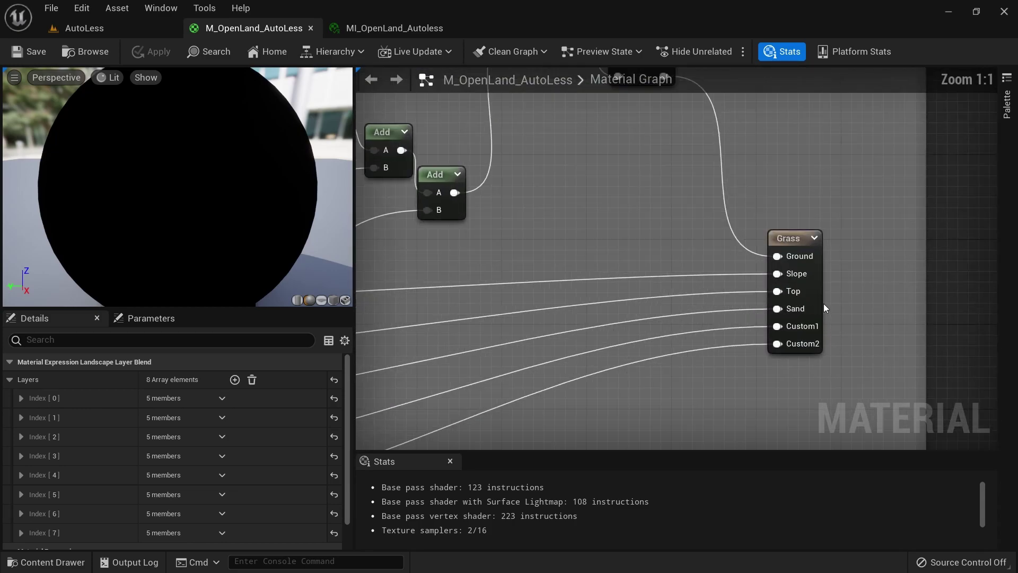
click(792, 245)
scroll(656, 255, down, 7)
right_drag(656, 255, 768, 348)
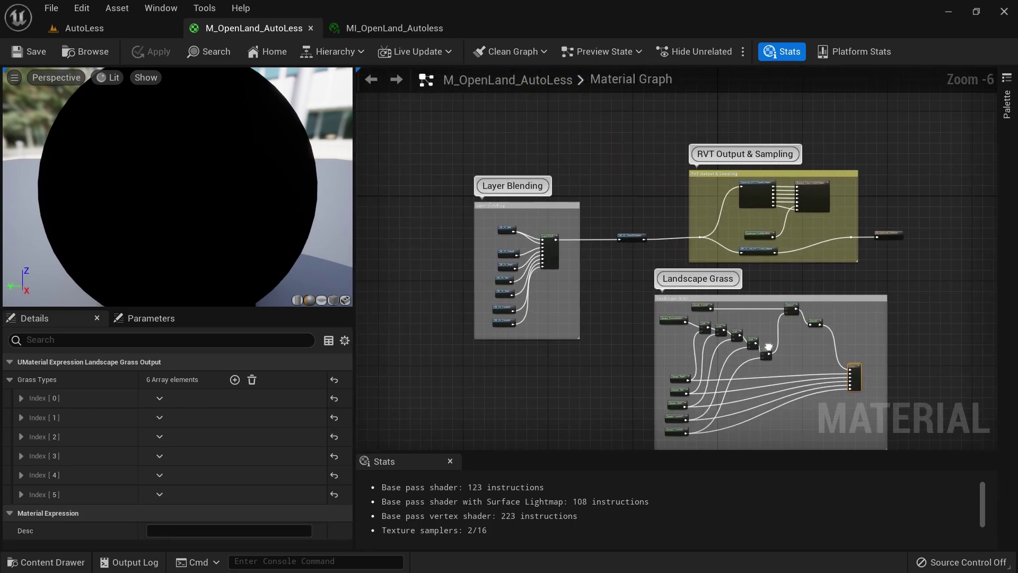
- Compare the layers listed on the Layer Blend node with the grass types on the Grass output node
scroll(600, 293, up, 6)
right_drag(599, 293, 665, 428)
click(514, 216)
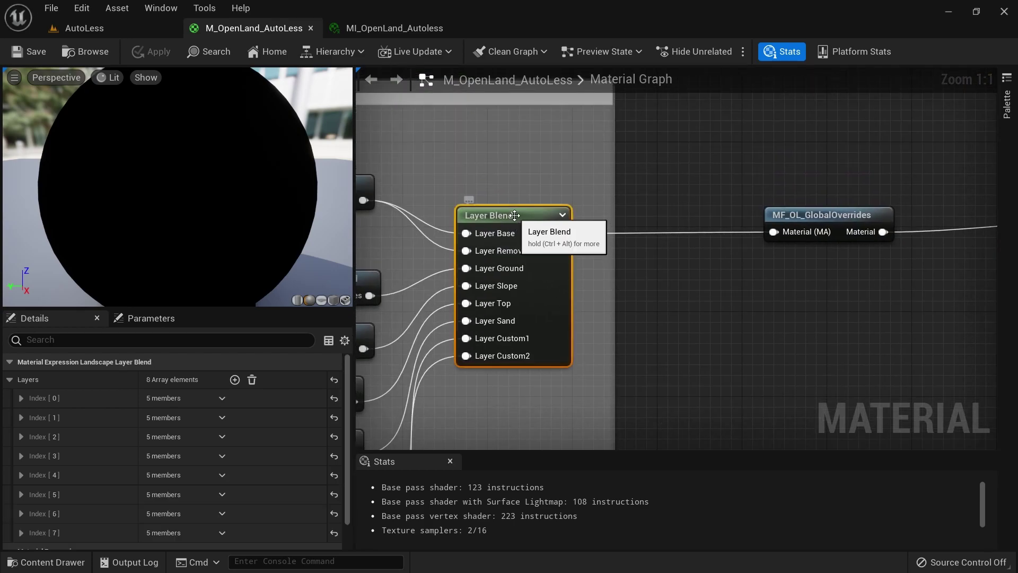
scroll(708, 341, down, 6)
right_drag(866, 388, 522, 283)
scroll(659, 353, up, 5)
right_drag(659, 353, 786, 318)
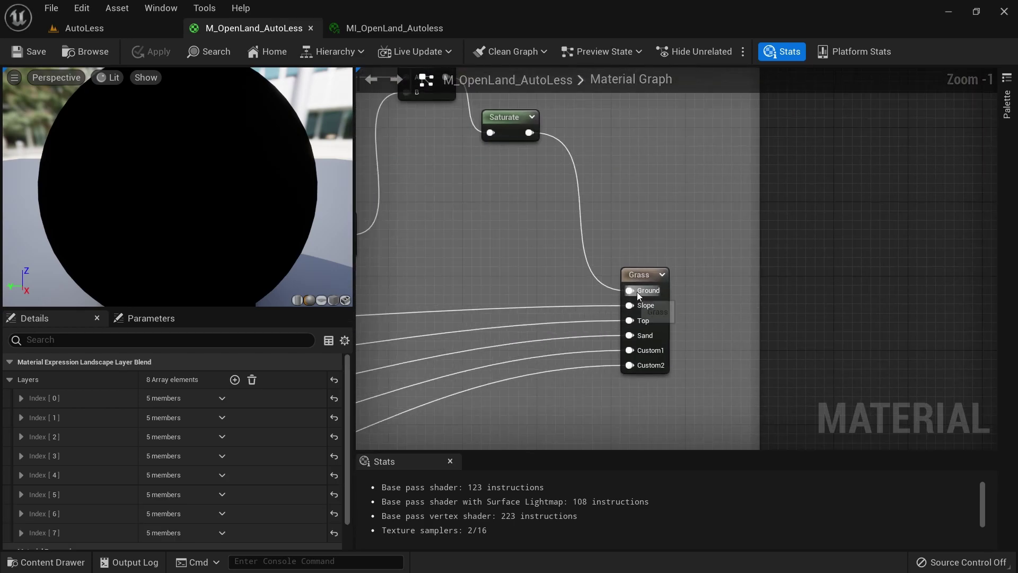
click(642, 279)
scroll(505, 263, down, 5)
right_drag(504, 263, 846, 365)
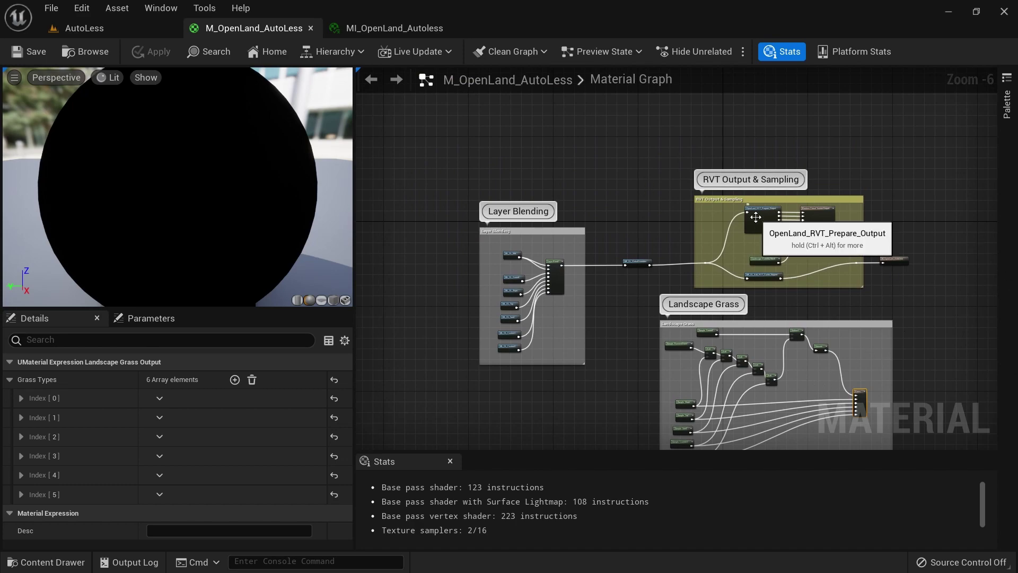
scroll(568, 215, up, 3)
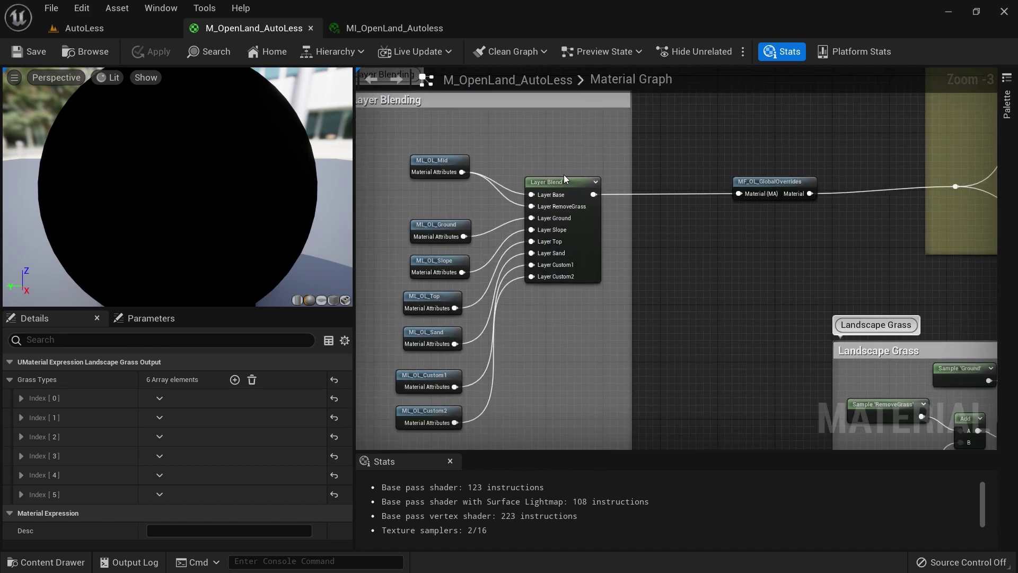
click(564, 183)
scroll(686, 259, down, 3)
right_drag(949, 382, 772, 319)
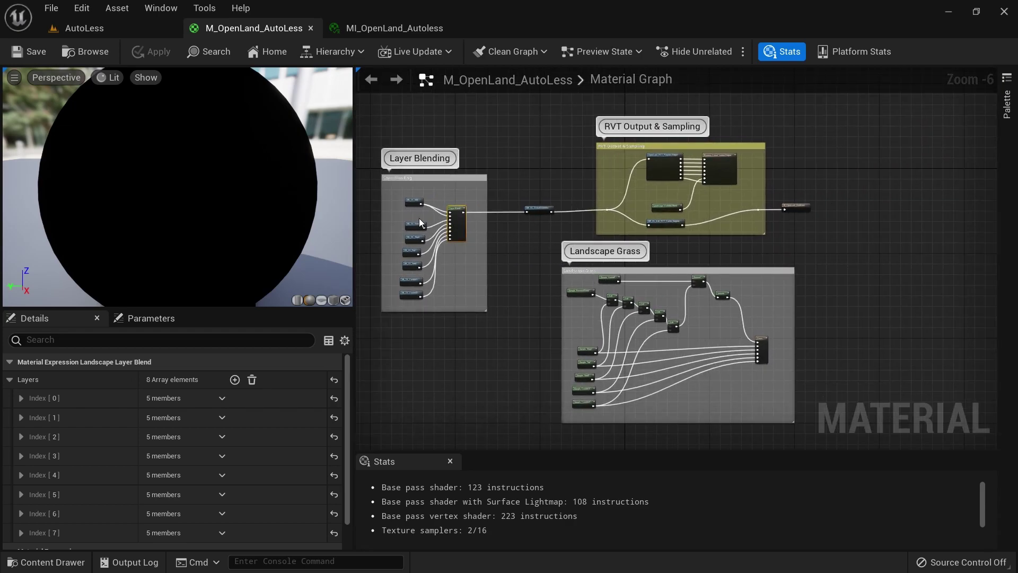
- Check the Base layer's name and blend settings on the Layer Blend node
scroll(460, 276, up, 3)
scroll(557, 183, up, 3)
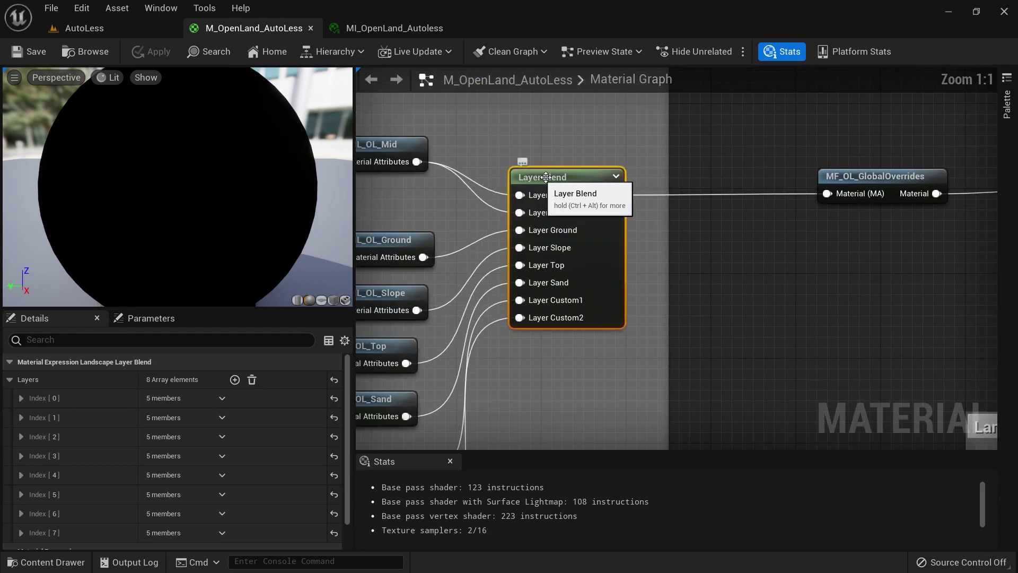
drag(563, 179, 555, 170)
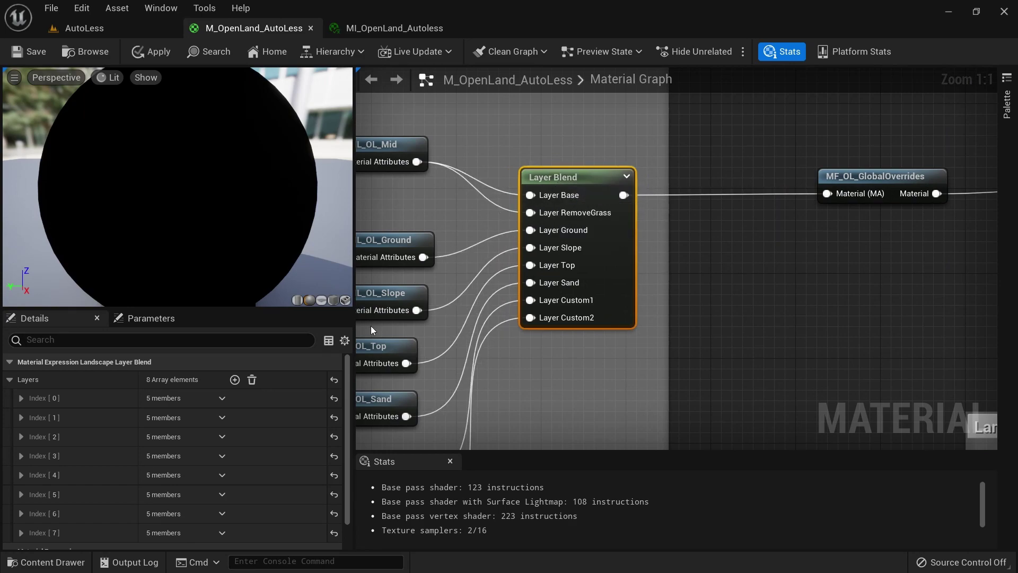
click(21, 398)
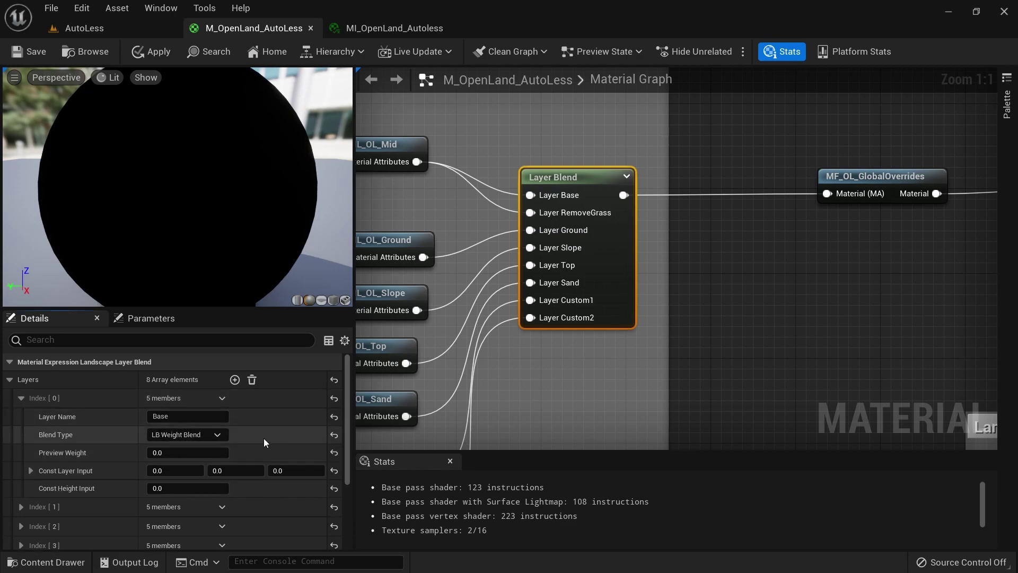
click(22, 398)
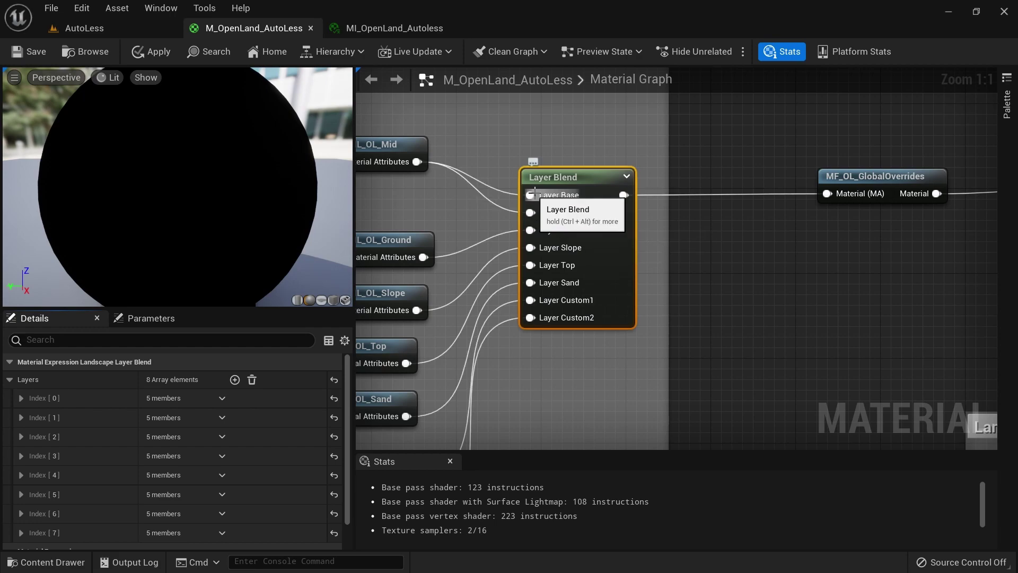
- Add a GrassMask1 layer with LB Alpha Blend to the Layer Blend node and move it directly after RemoveGrass
scroll(585, 366, down, 2)
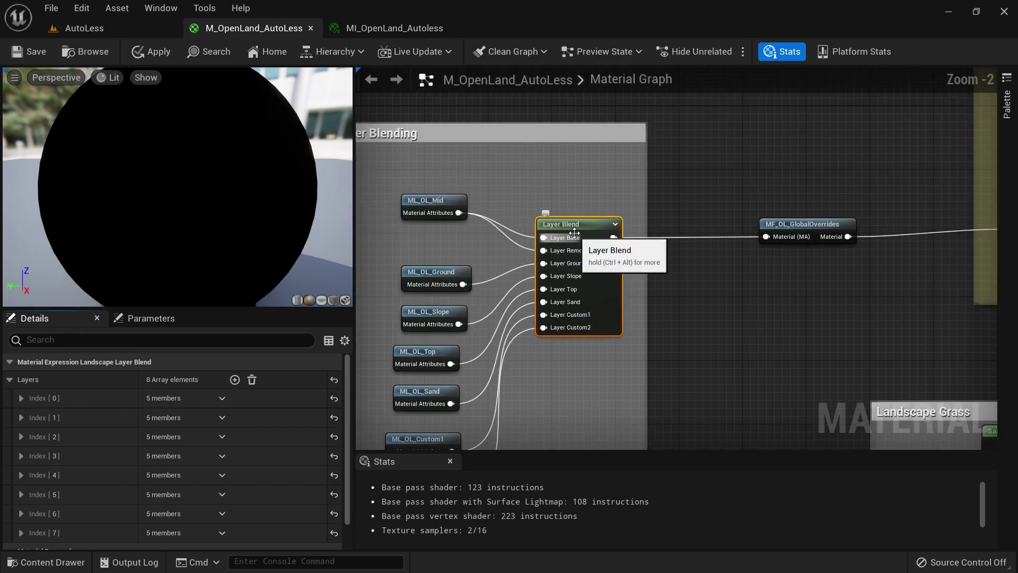
click(235, 380)
click(21, 503)
click(189, 522)
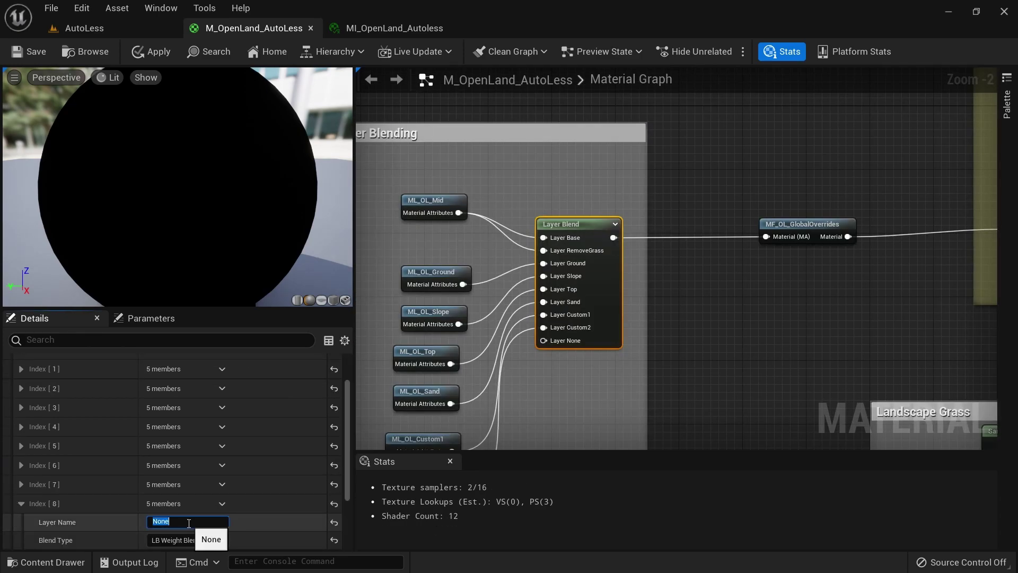
text(GrassMask1)
click(180, 540)
click(186, 514)
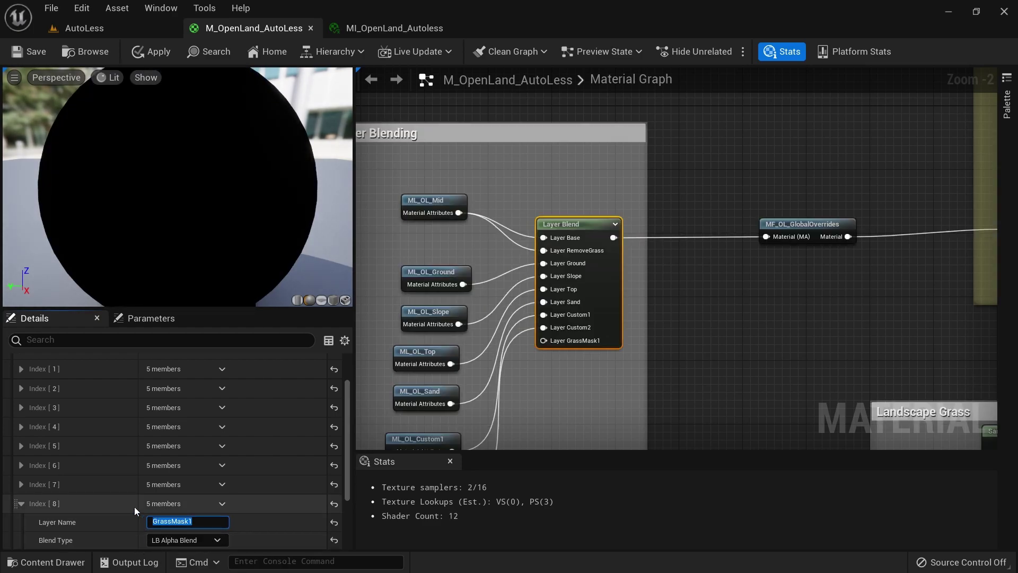
drag(20, 501, 16, 388)
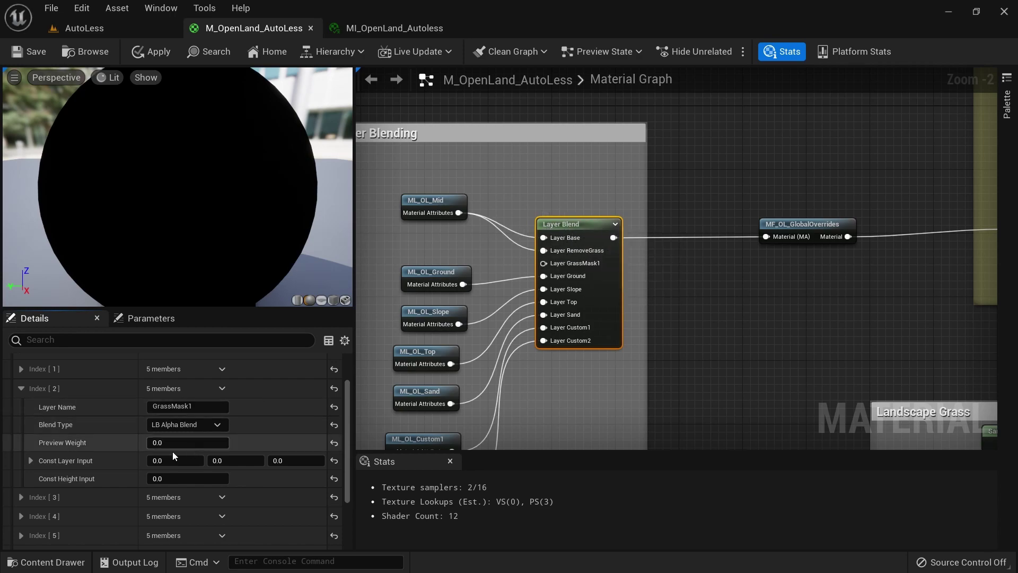
- Connect the ML_OL_Mid output to the Layer GrassMask1 input of the Layer Blend node
scroll(79, 408, up, 3)
click(20, 416)
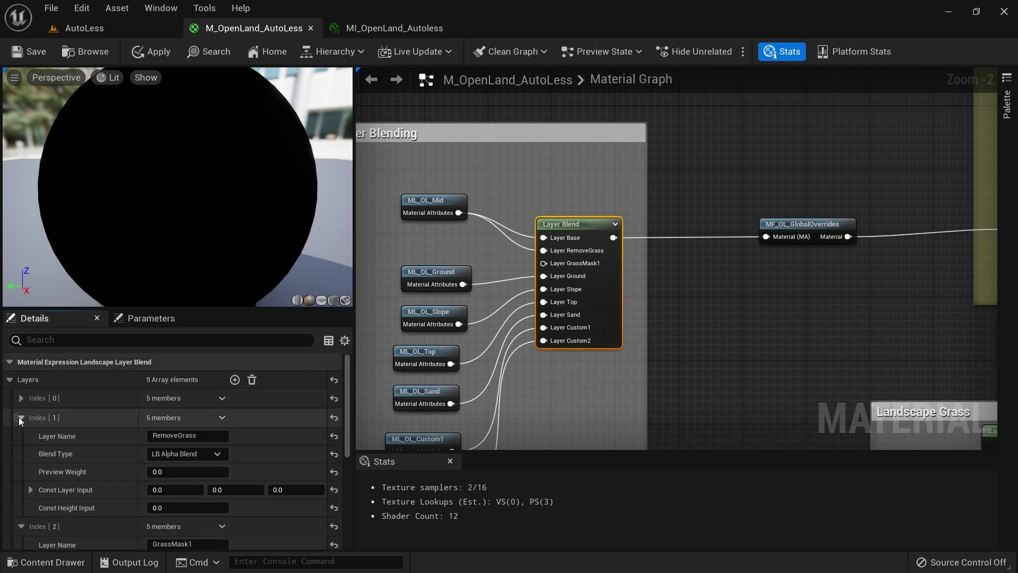
click(20, 417)
click(20, 436)
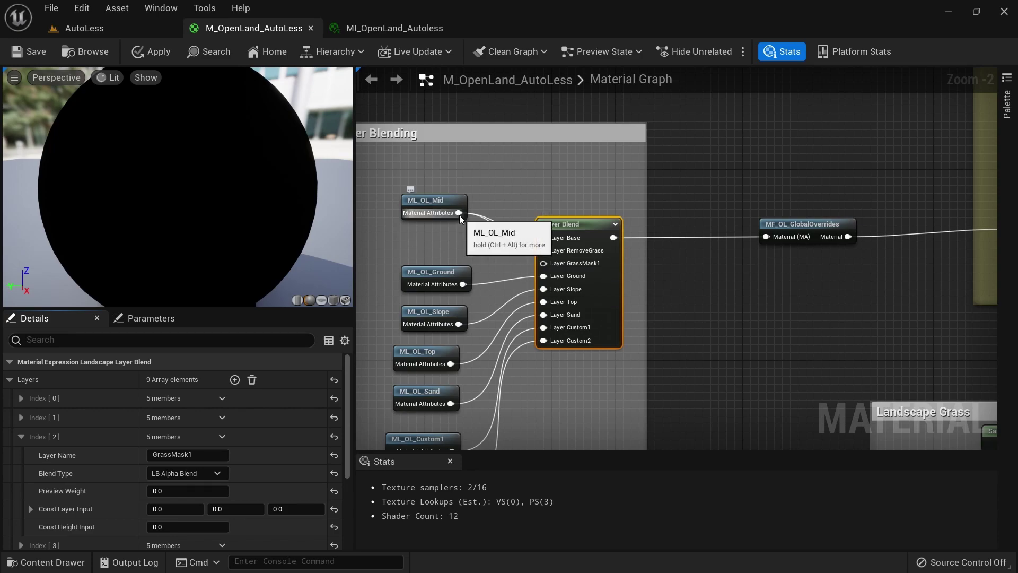
drag(459, 213, 545, 263)
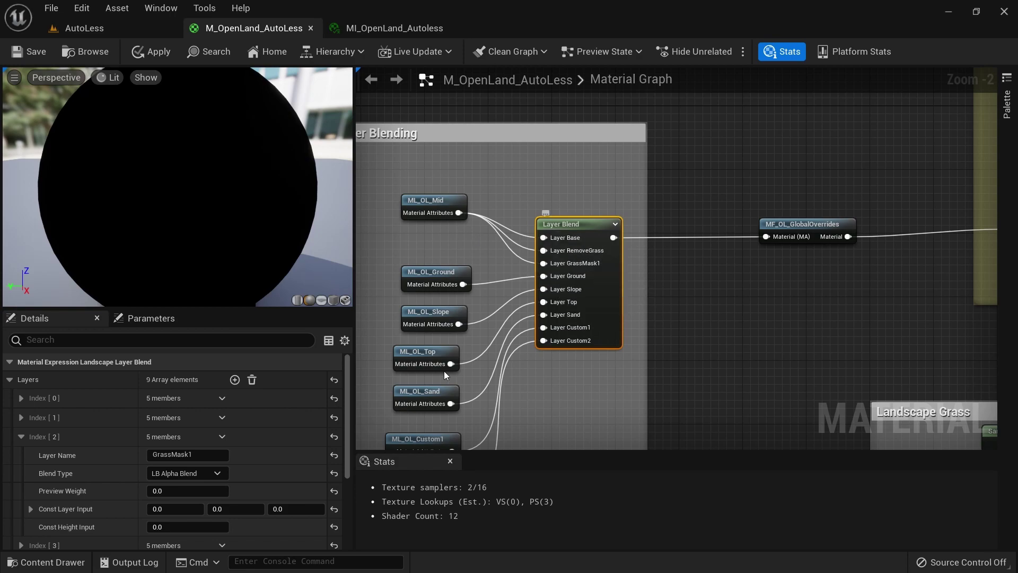
- Add a grass type entry named GrassMask1 to the Grass output node in the Landscape Grass group
scroll(670, 324, down, 2)
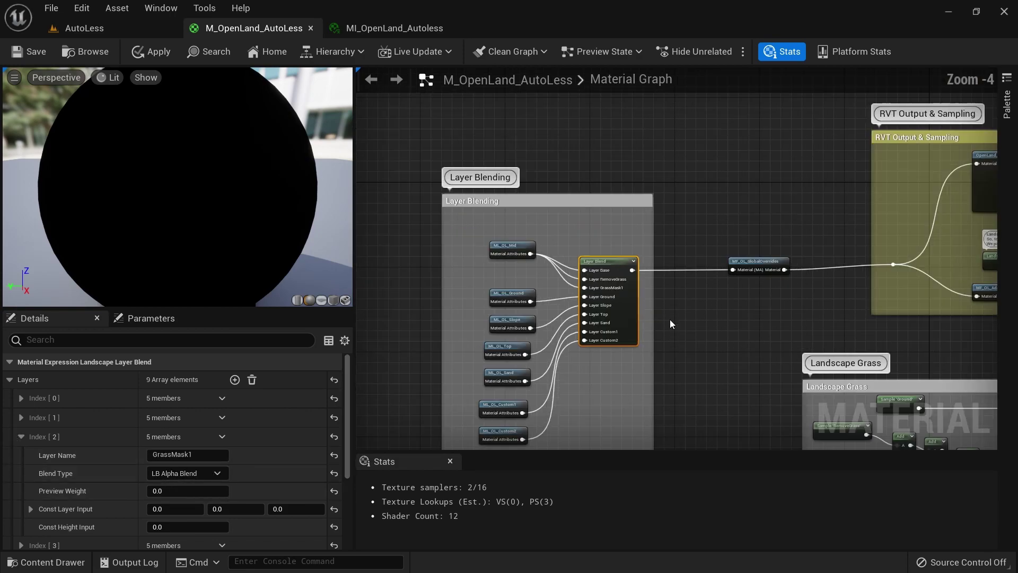
right_drag(932, 424, 551, 309)
right_drag(847, 363, 612, 208)
scroll(620, 322, up, 2)
right_drag(600, 340, 545, 319)
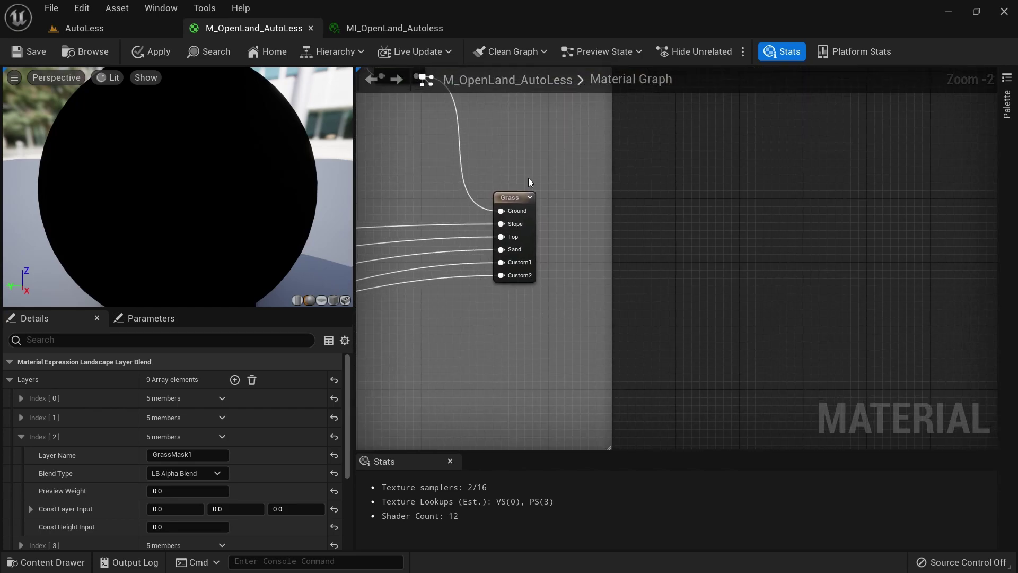
click(515, 196)
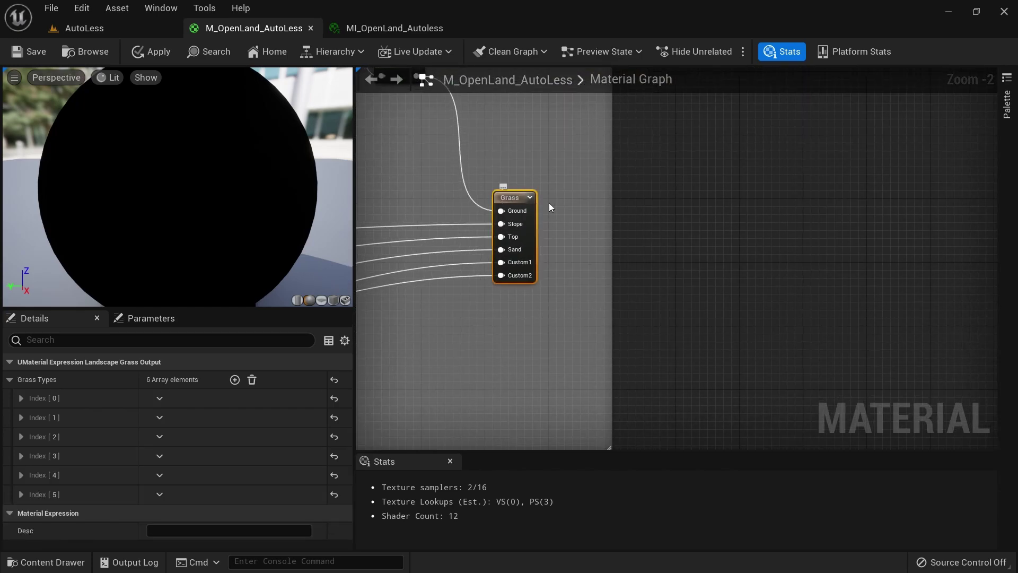
click(235, 380)
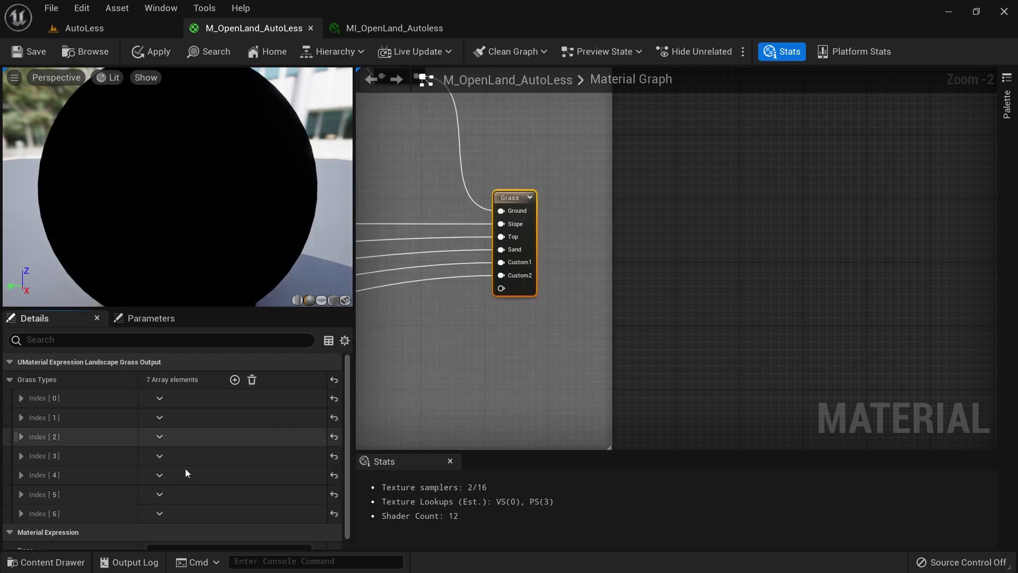
click(21, 513)
scroll(159, 493, down, 2)
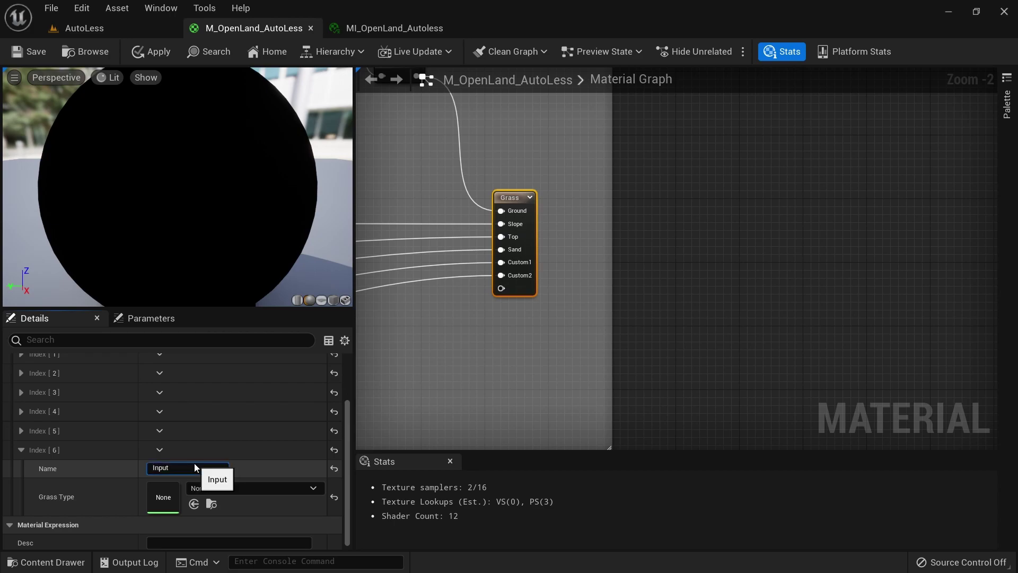
click(194, 466)
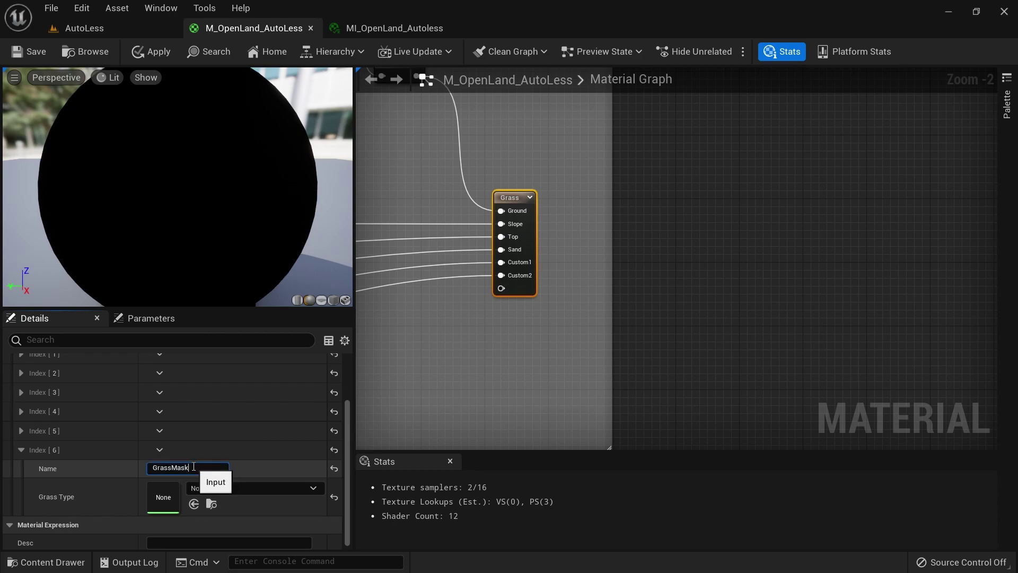
text(GrassMask1)
key(Return)
click(482, 357)
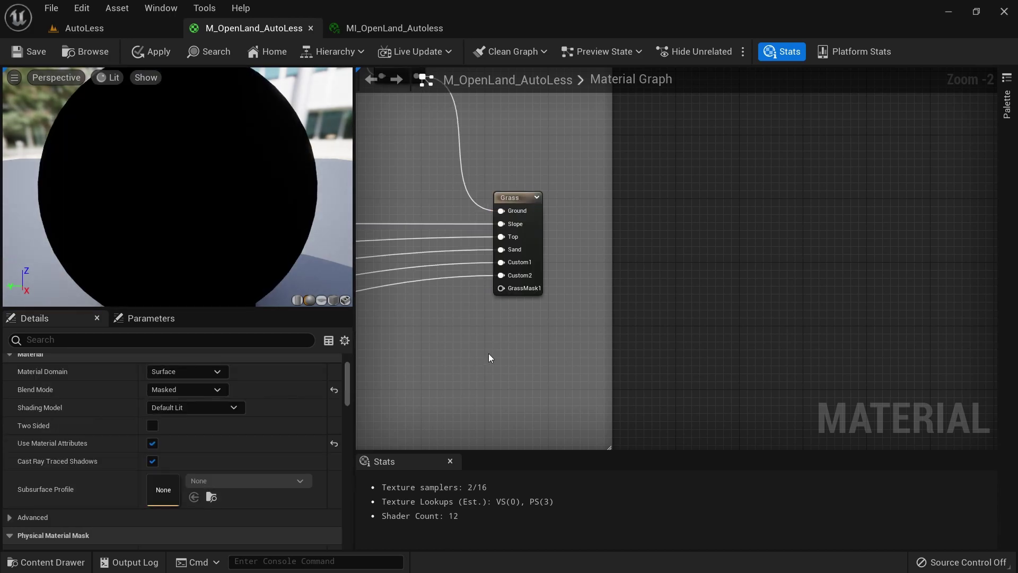
- Add a LandscapeLayerSample node in the Landscape Grass group, below and beside the Grass output node
scroll(488, 353, down, 1)
right_click(418, 351)
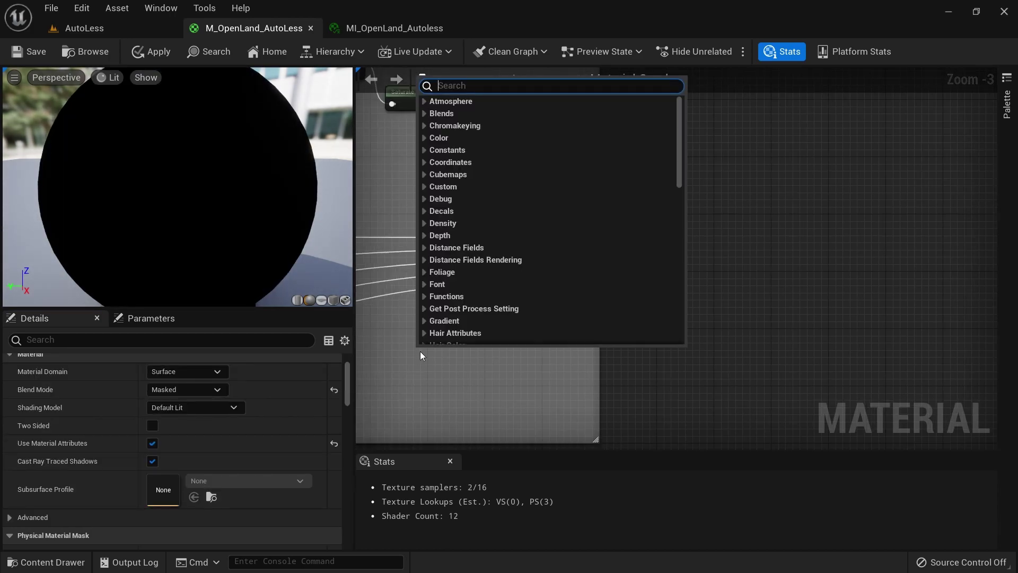
text(Land sa)
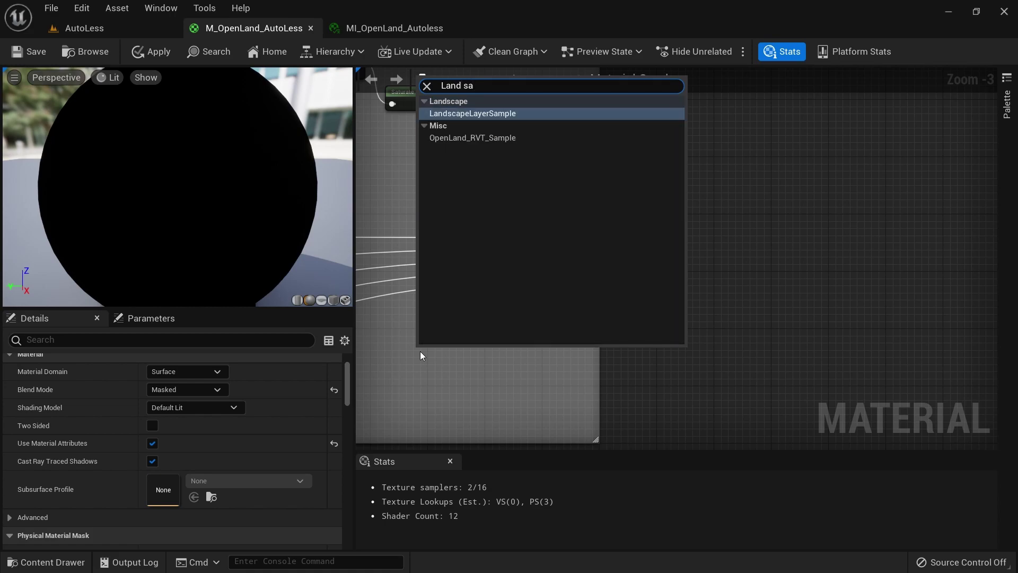
click(481, 116)
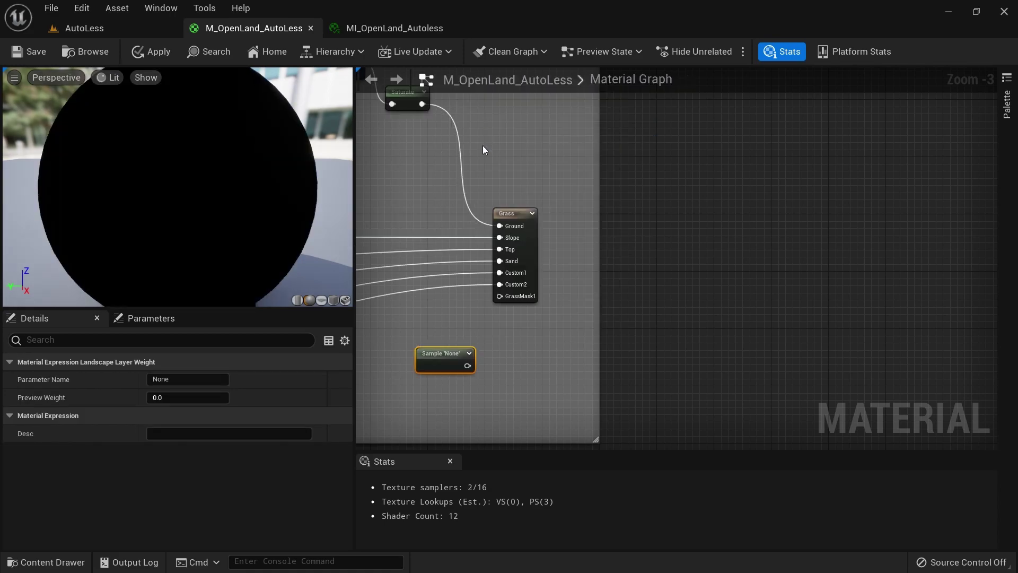
- Copy the GrassMask1 layer name from the Layer Blend node's settings
click(159, 379)
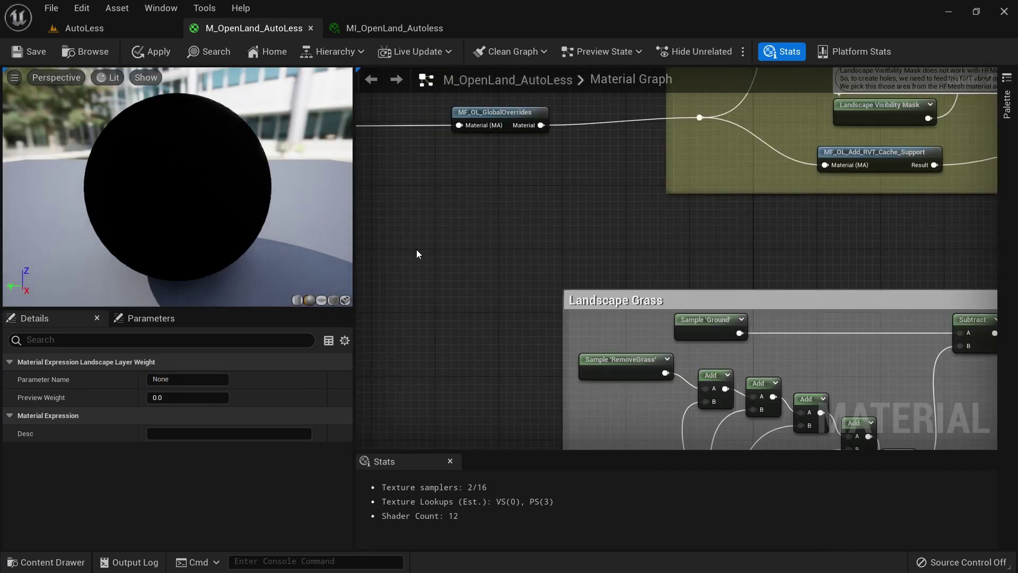
scroll(548, 293, down, 2)
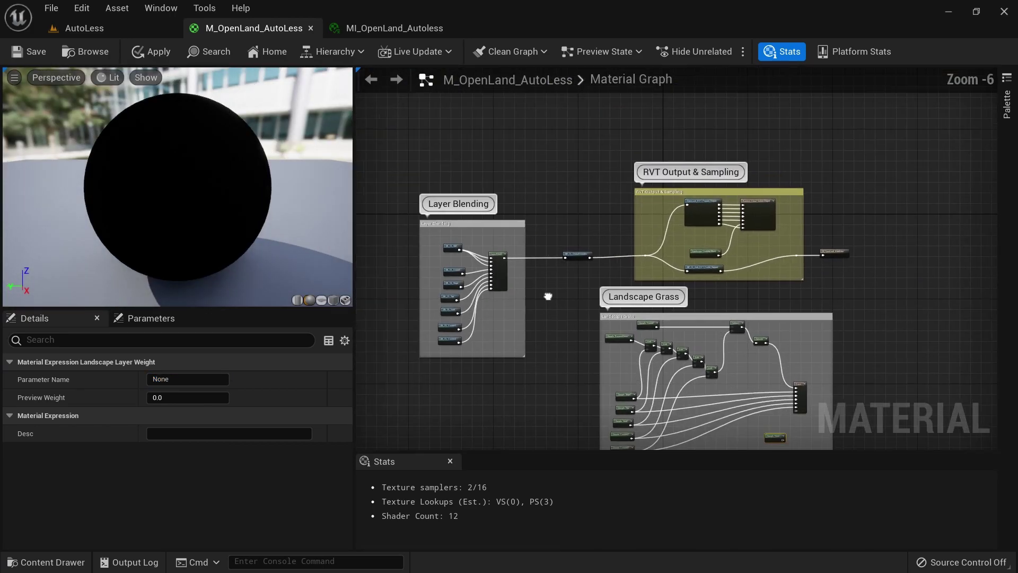
scroll(489, 285, up, 3)
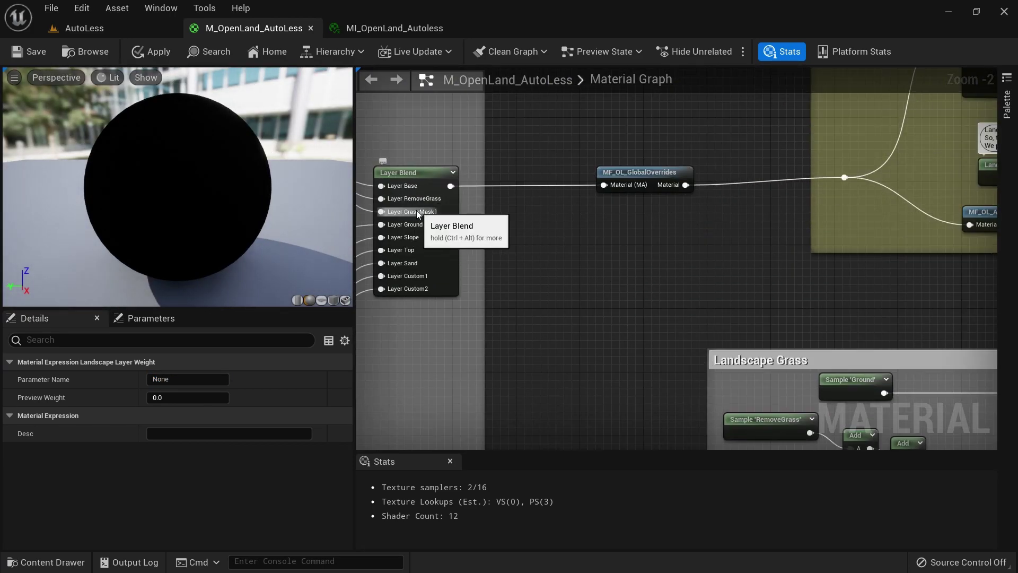
click(423, 172)
click(188, 454)
key(ctrl+c)
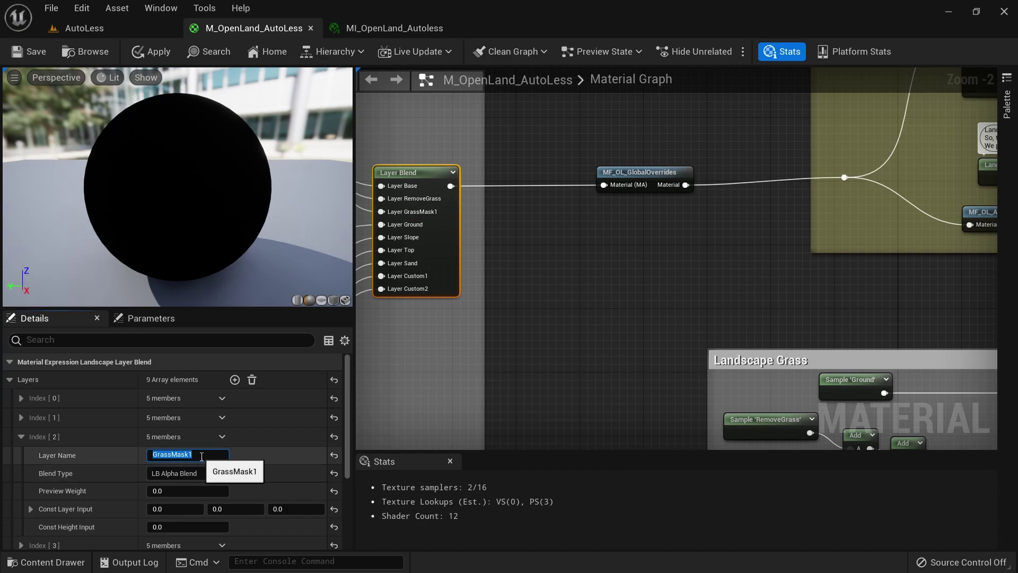
- Paste GrassMask1 as the parameter name of the unnamed landscape layer sample node
scroll(417, 442, down, 5)
right_drag(785, 425, 521, 277)
scroll(442, 397, up, 2)
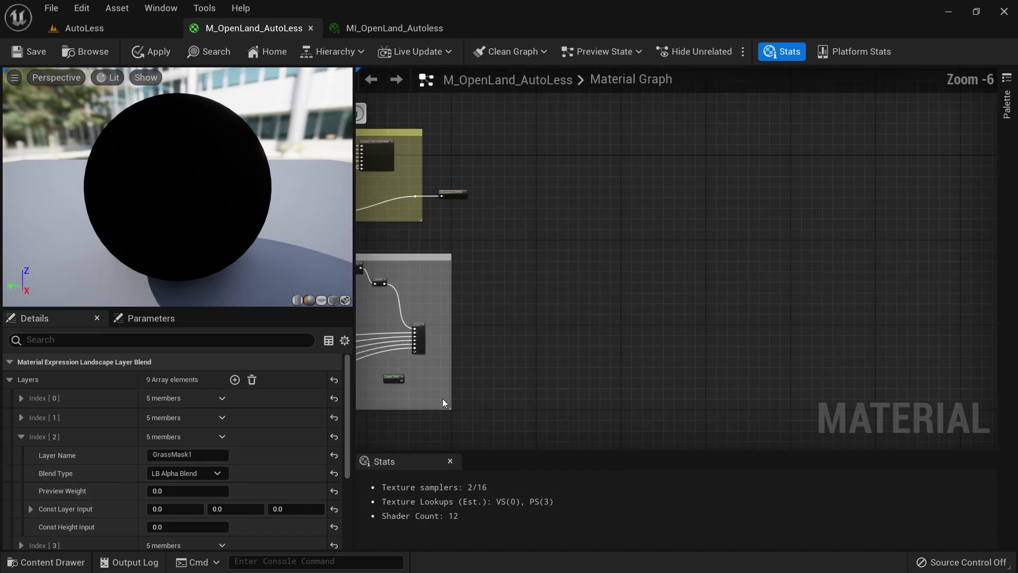
right_drag(437, 394, 593, 347)
scroll(579, 341, up, 2)
click(499, 292)
click(205, 380)
key(ctrl+v)
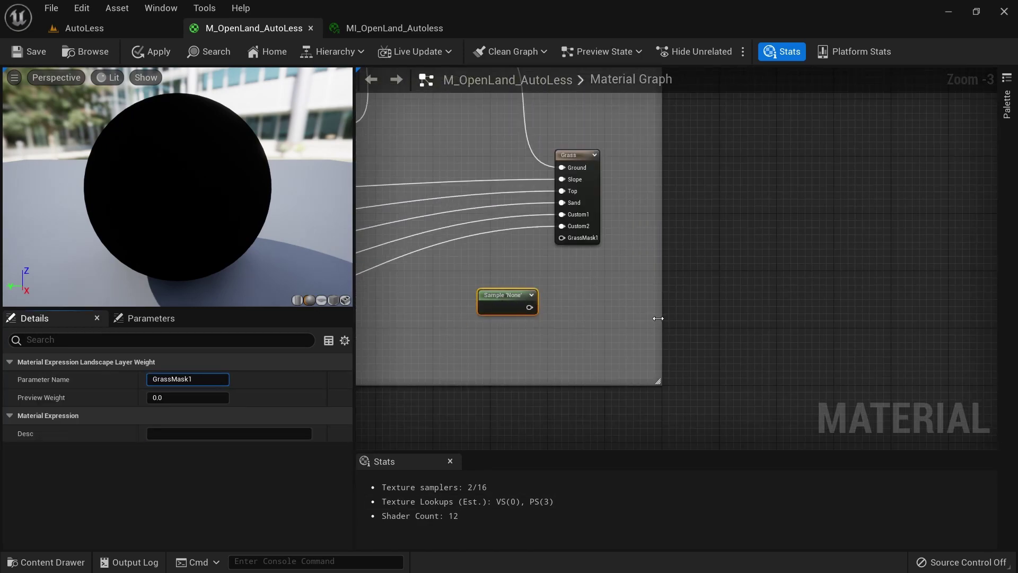
click(641, 313)
- Connect the GrassMask1 sample node's output to the GrassMask1 input of the Grass node
drag(532, 291, 562, 217)
scroll(536, 295, up, 2)
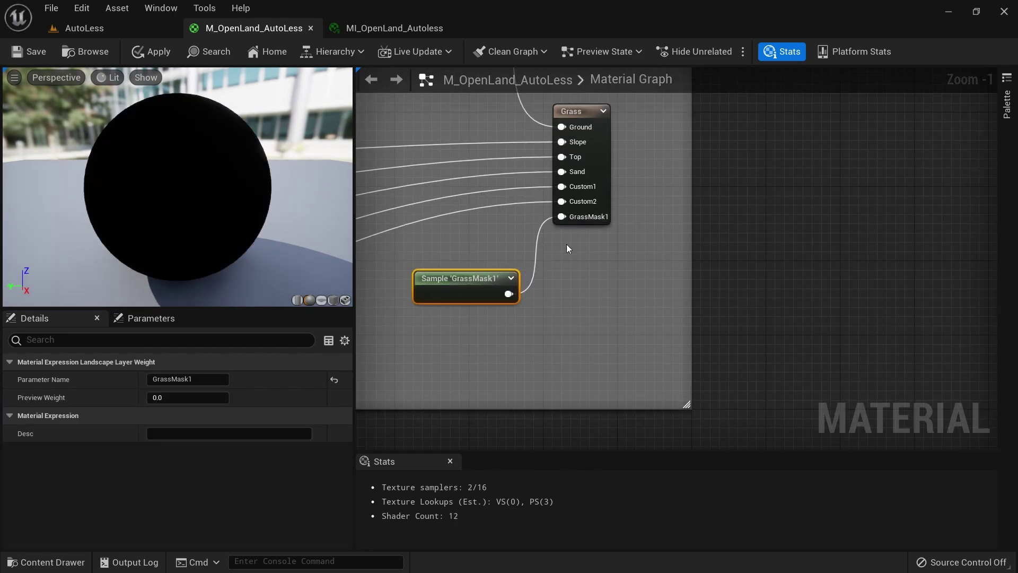
right_drag(567, 241, 626, 275)
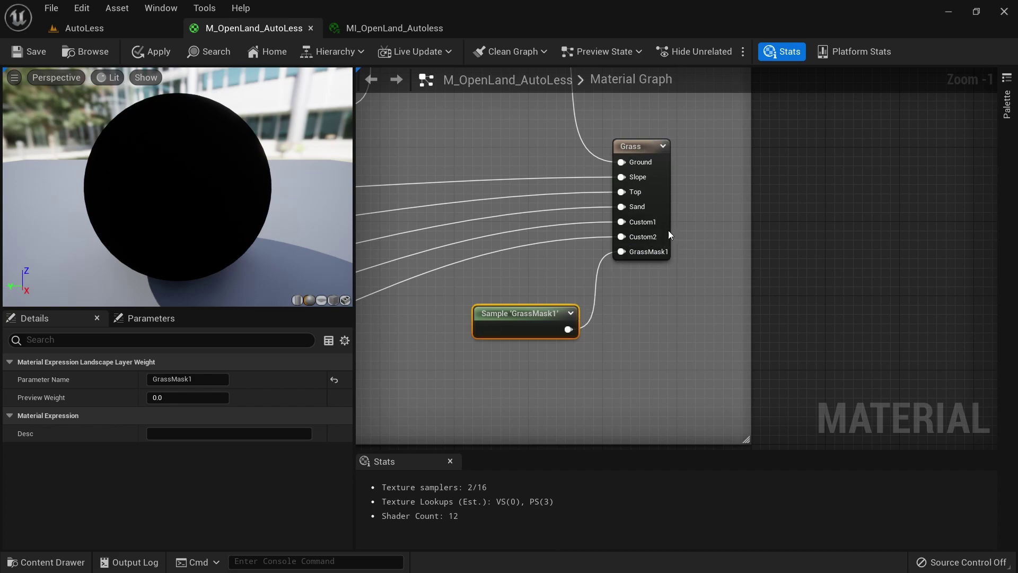
- Create a landscape grass type GrassMask1GrassType in MyAutoless/Grass for the Grass node's GrassMask1 entry, and save the material
click(659, 200)
scroll(186, 475, down, 3)
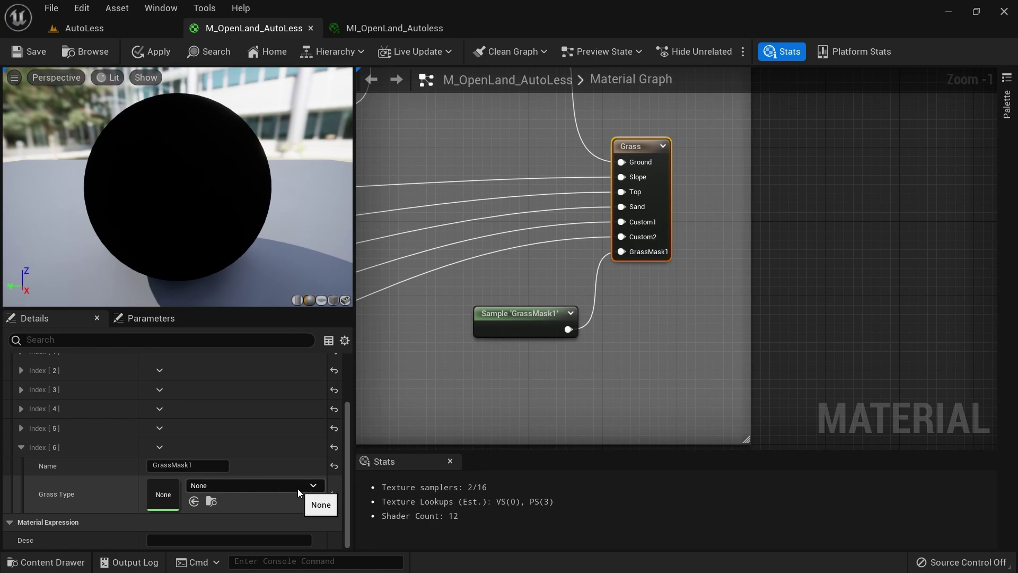
click(223, 485)
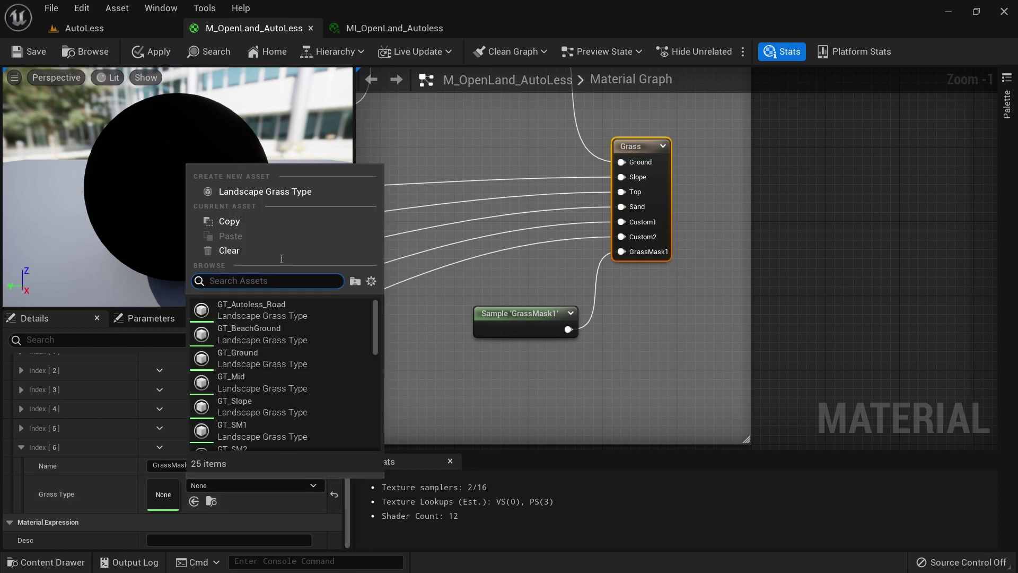
click(262, 193)
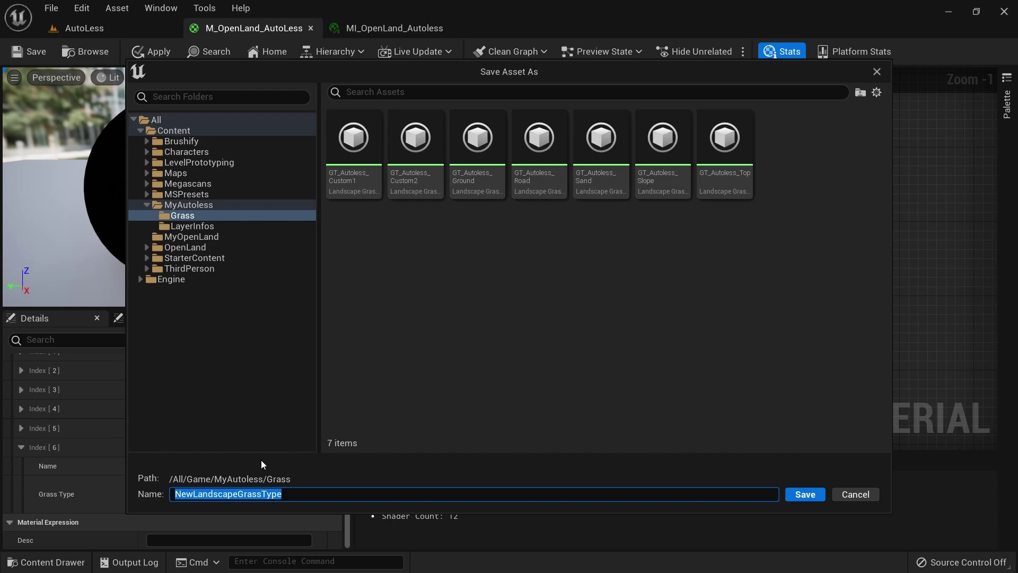
text(GrassMask1GrassType)
key(Return)
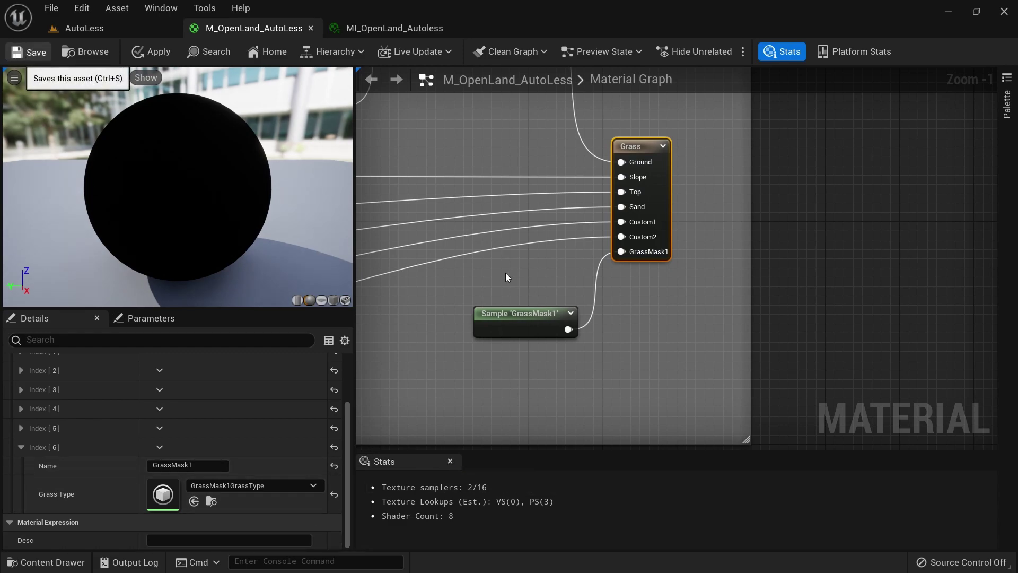
key(ctrl+s)
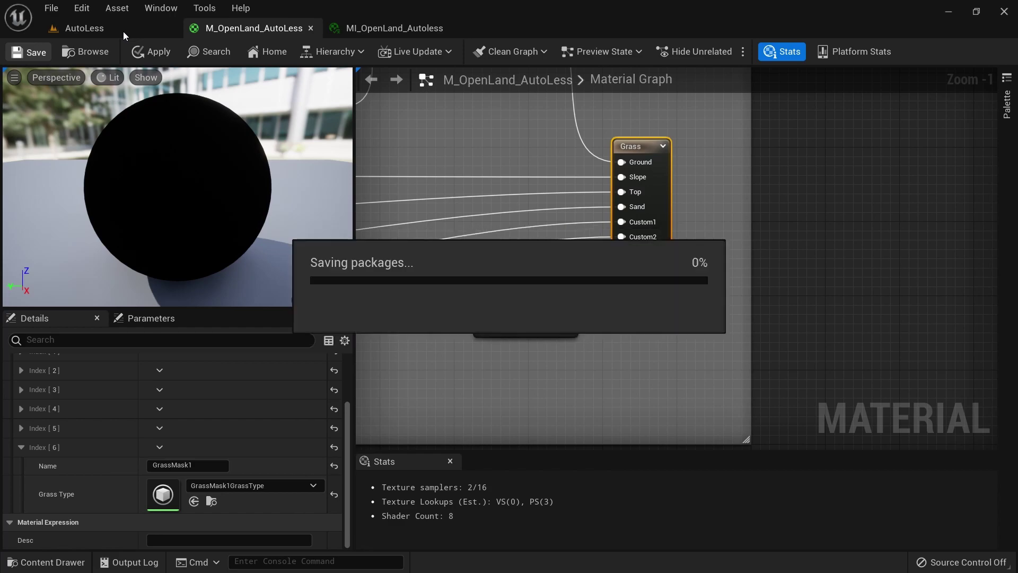
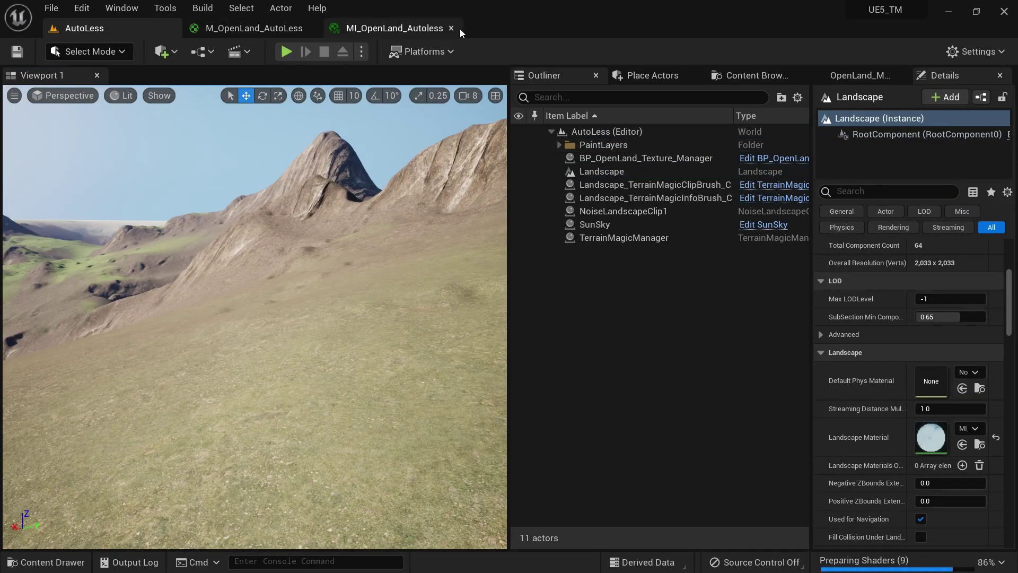
- Reload the AutoLess level from the Content/Maps folder
click(746, 77)
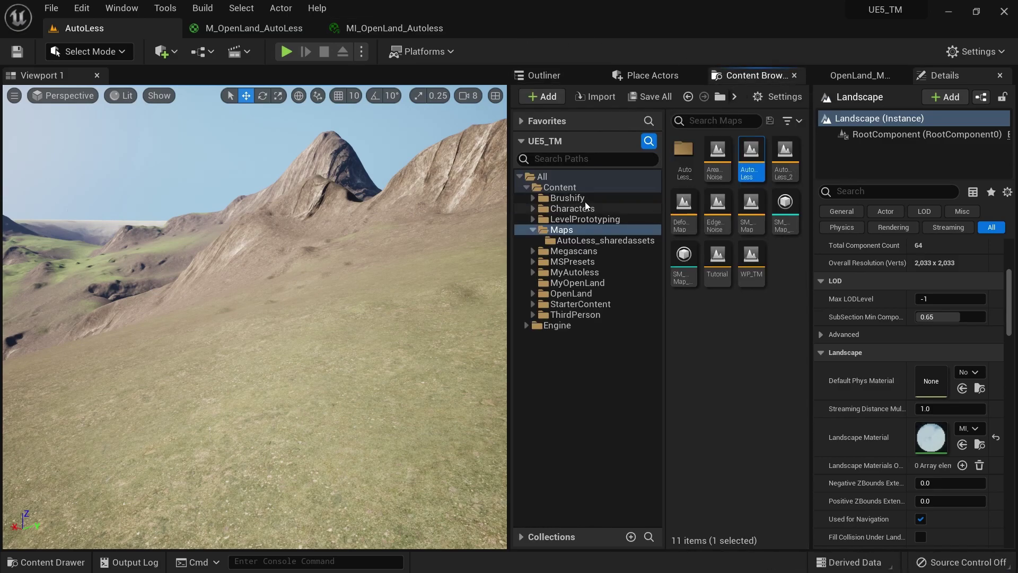
click(560, 187)
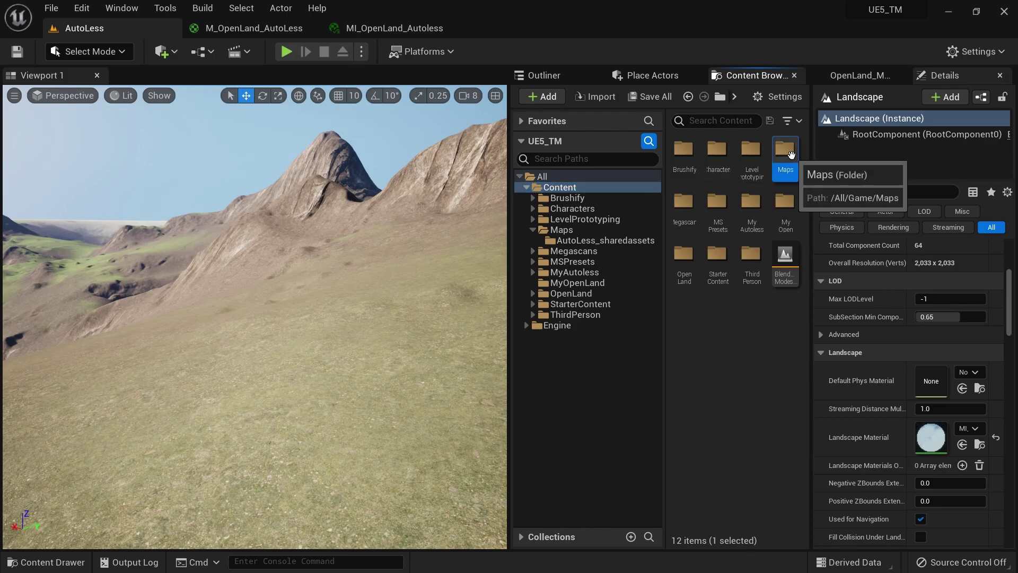
double_click(785, 149)
double_click(749, 155)
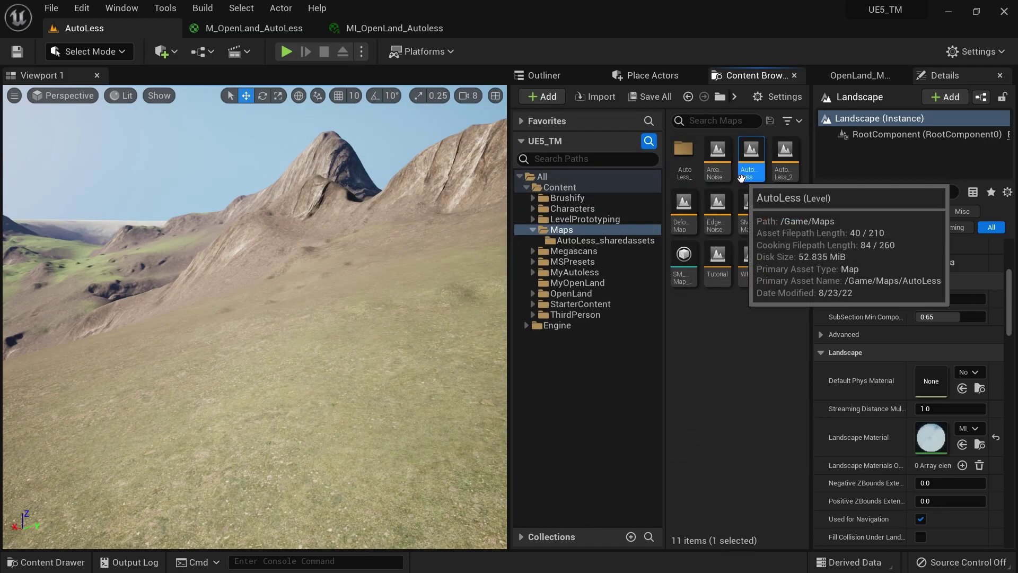
click(539, 442)
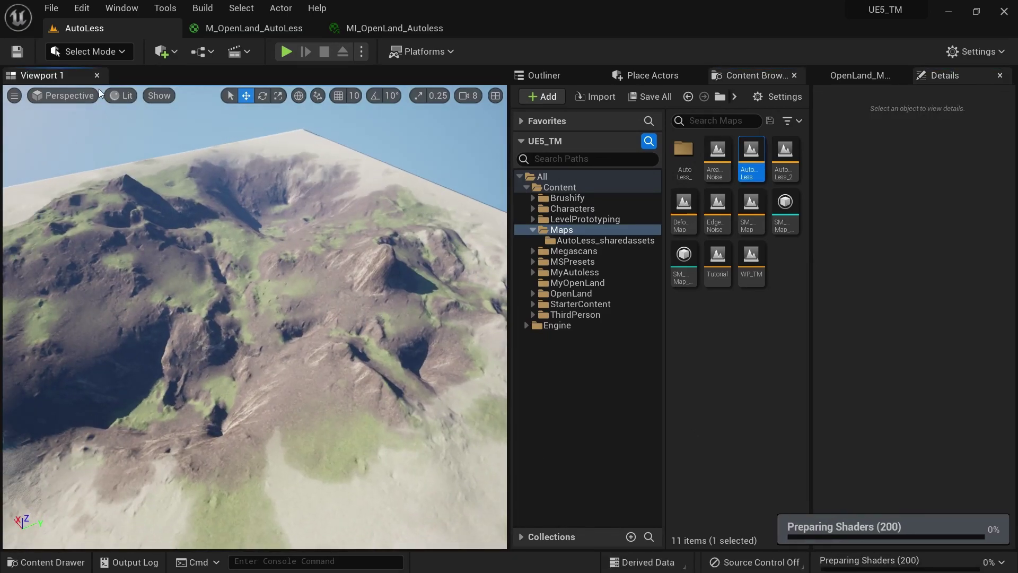
- In Landscape paint mode, create a non weight-blended layer info GrassMask1_LayerInfo for the GrassMask1 target layer in Maps/AutoLess_sharedassets
click(97, 53)
click(104, 88)
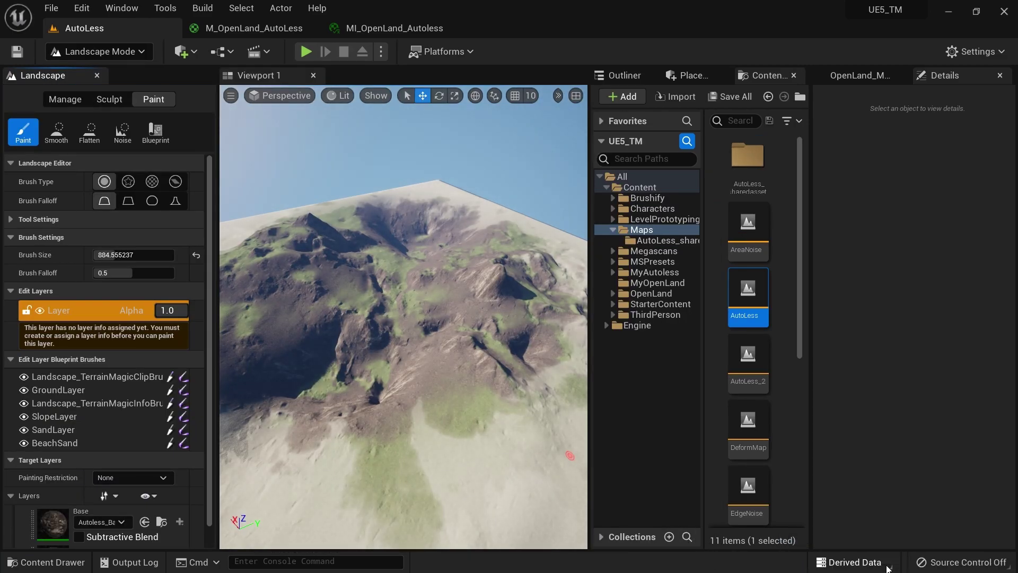
scroll(103, 449, down, 5)
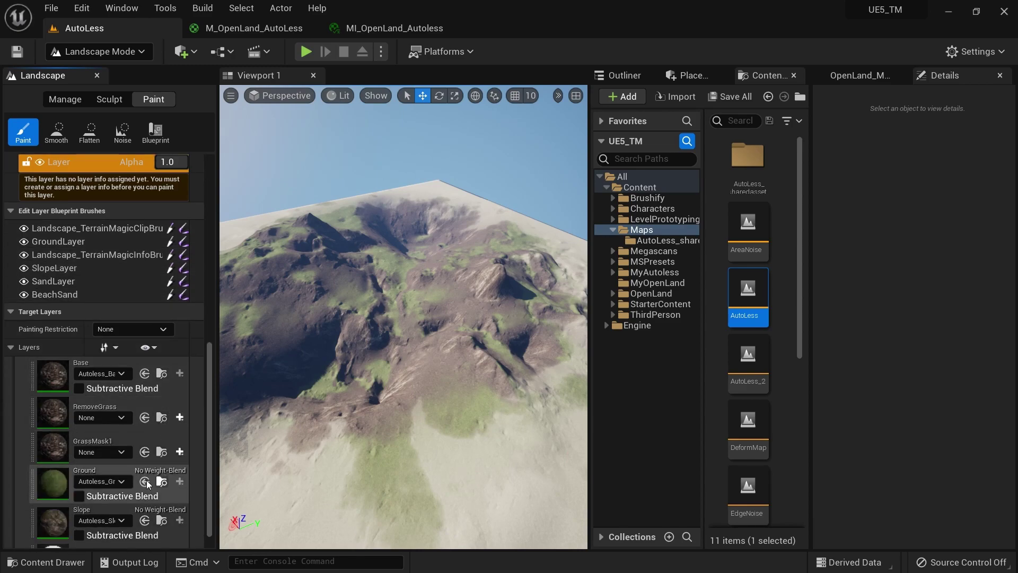
click(118, 443)
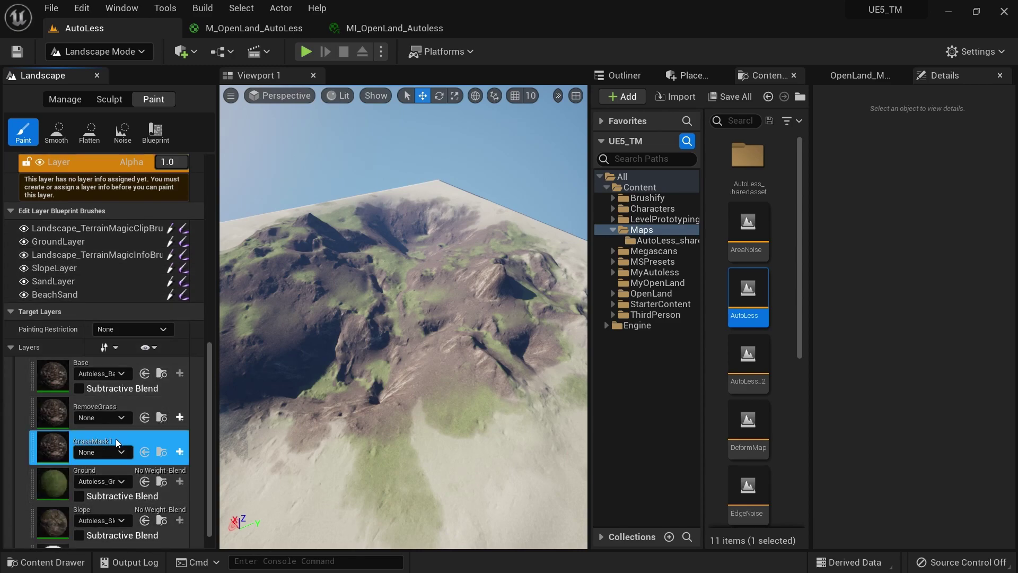
click(180, 451)
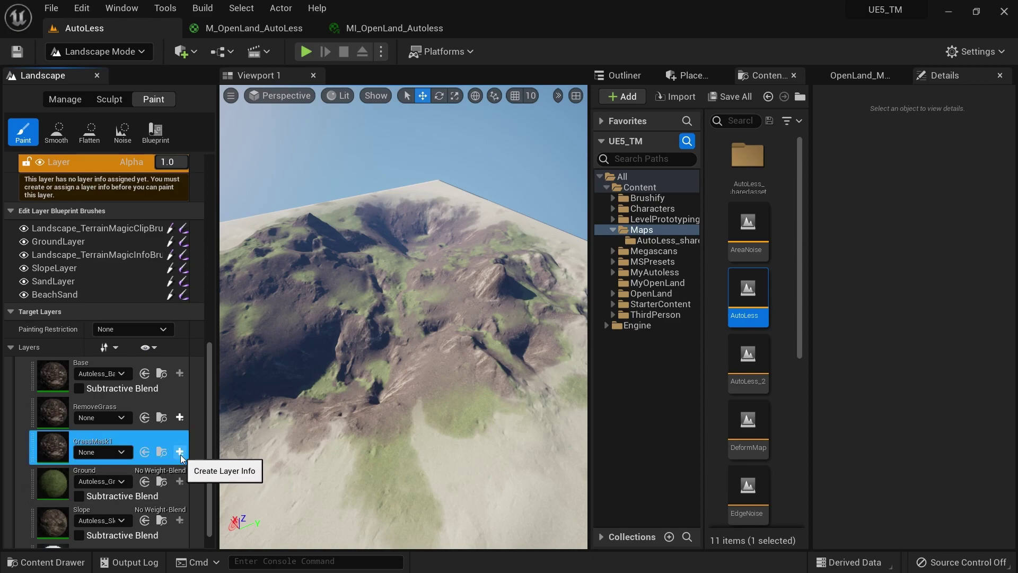
click(180, 452)
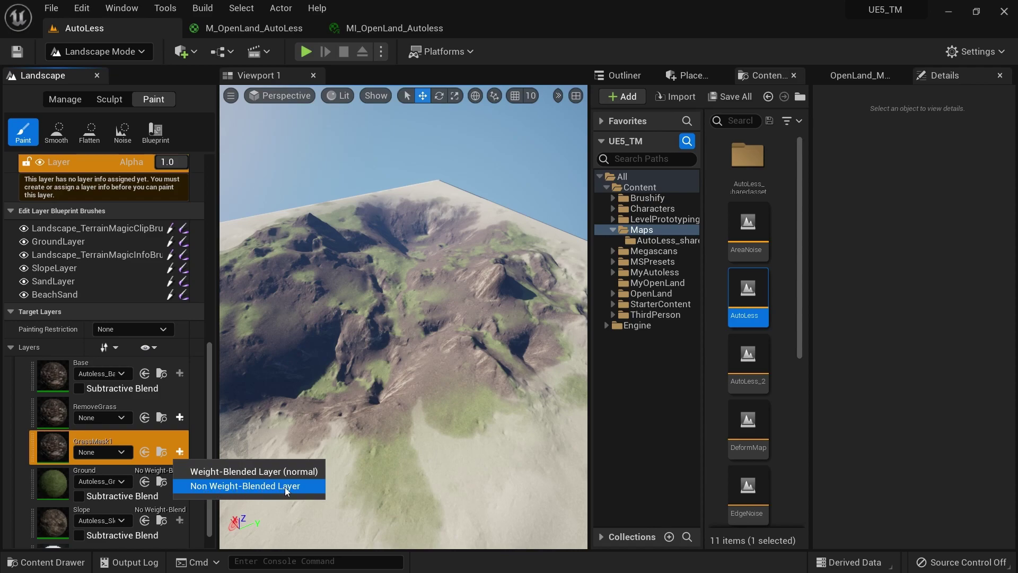
click(248, 489)
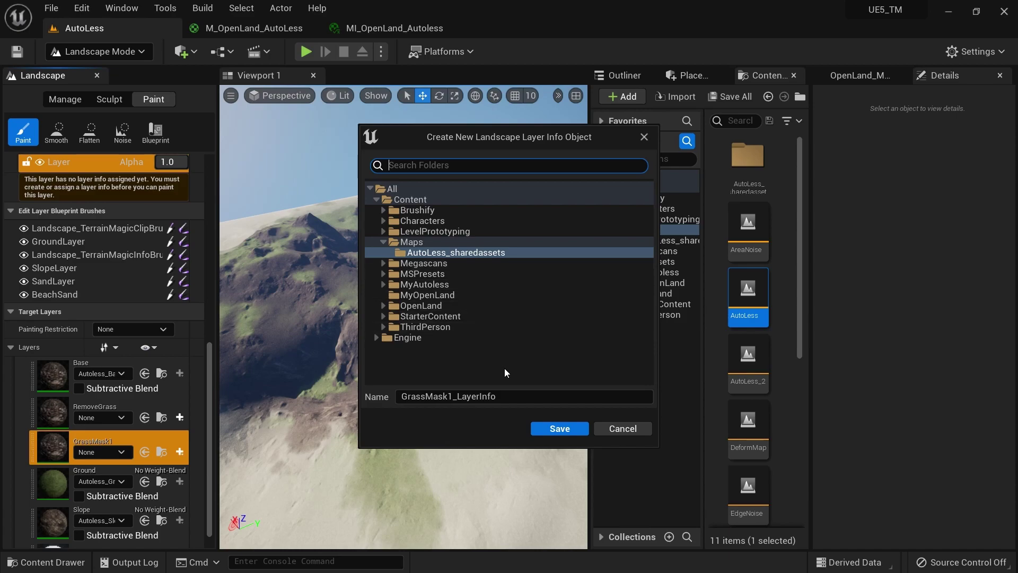
click(546, 430)
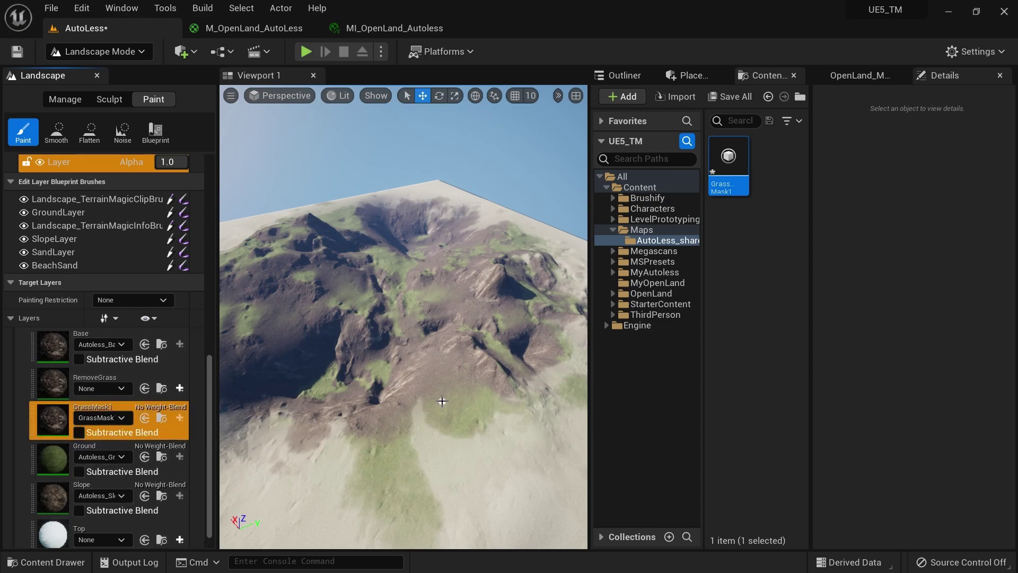
- Show the GrassMask1 layer in the R channel of the Layer Debug visualizer and paint a large patch of it on the bare slope
key(w)
right_drag(403, 316, 403, 365)
right_drag(456, 435, 456, 403)
drag(457, 434, 435, 436)
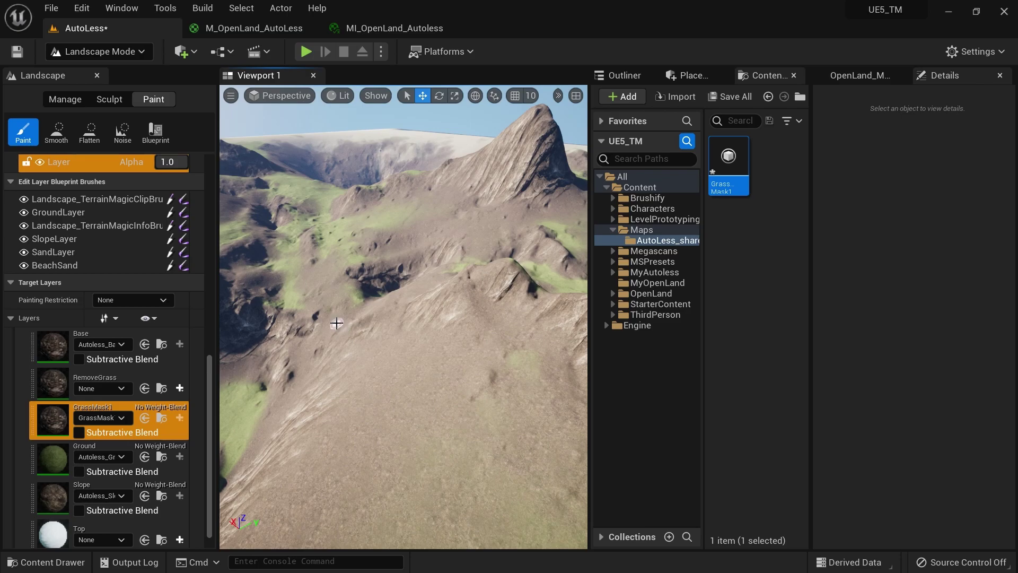
click(342, 101)
mouse_move(390, 354)
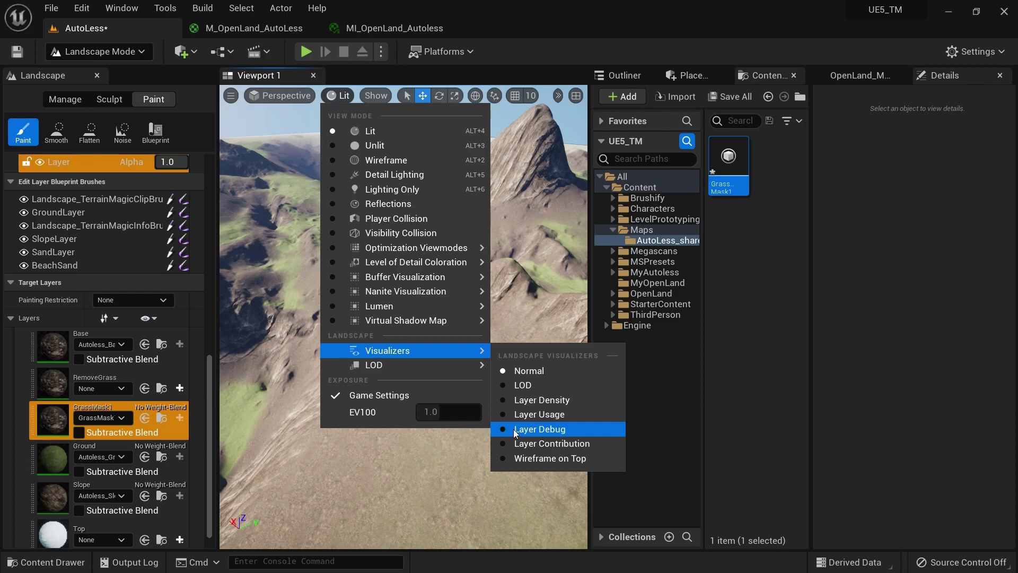
click(539, 429)
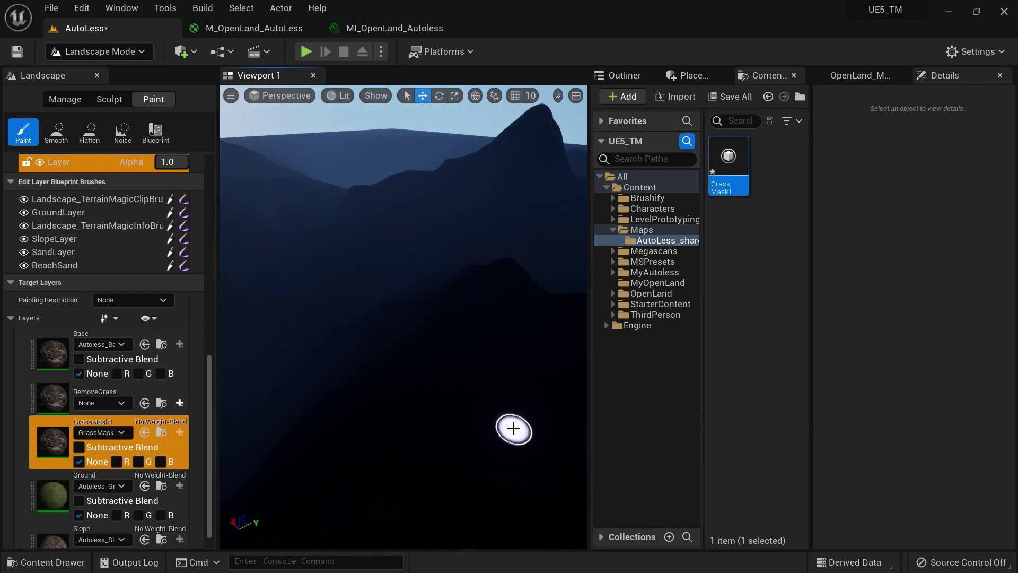
click(117, 461)
click(120, 445)
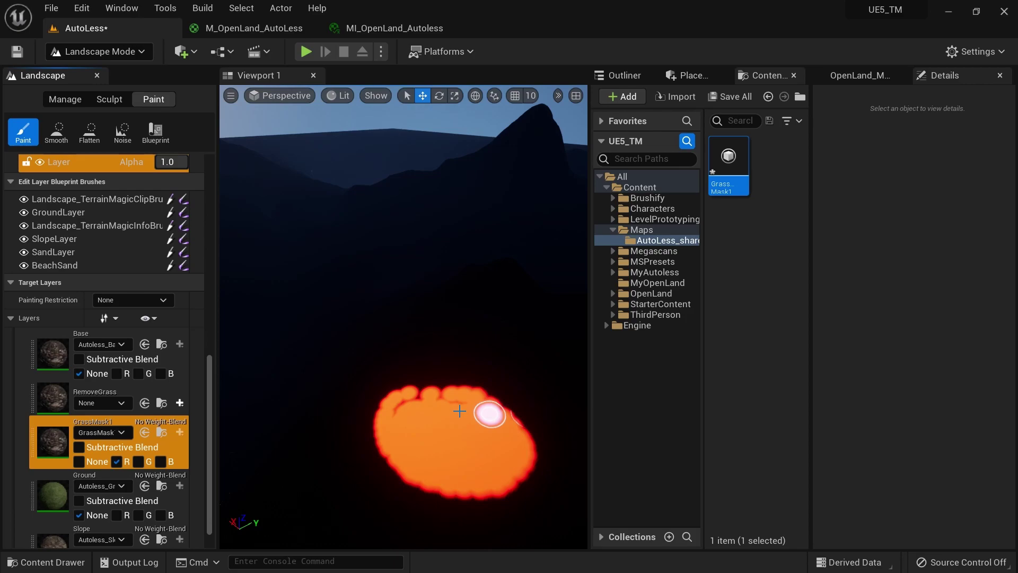
mouse_move(409, 426)
mouse_down()
mouse_move(393, 411)
mouse_move(470, 390)
mouse_move(515, 466)
mouse_move(372, 431)
mouse_move(438, 390)
mouse_move(489, 477)
mouse_move(445, 450)
mouse_move(391, 468)
mouse_move(523, 431)
mouse_move(405, 445)
mouse_move(476, 448)
mouse_up()
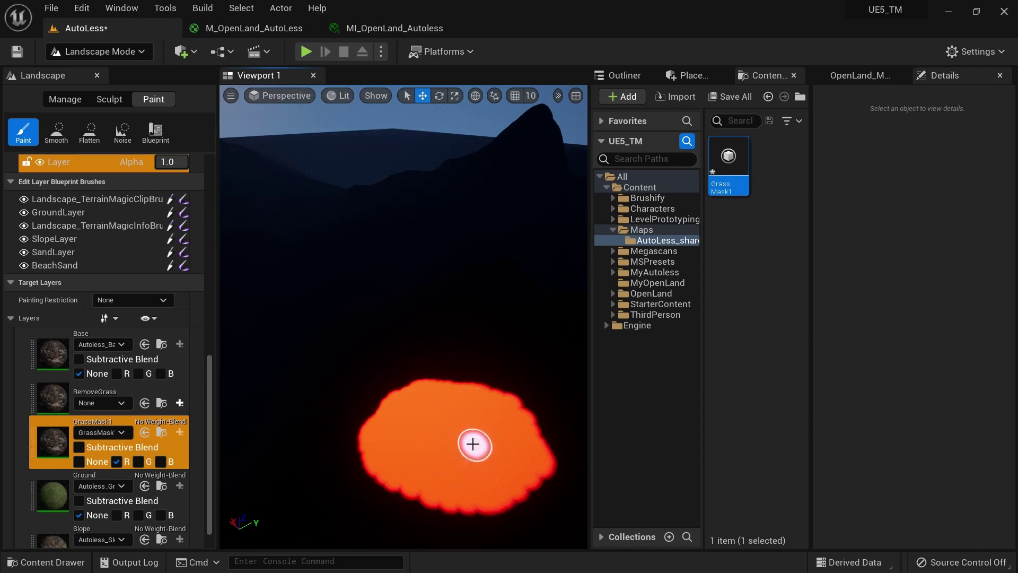
- Return the viewport's landscape visualizer to Normal in the Lit view mode
click(338, 95)
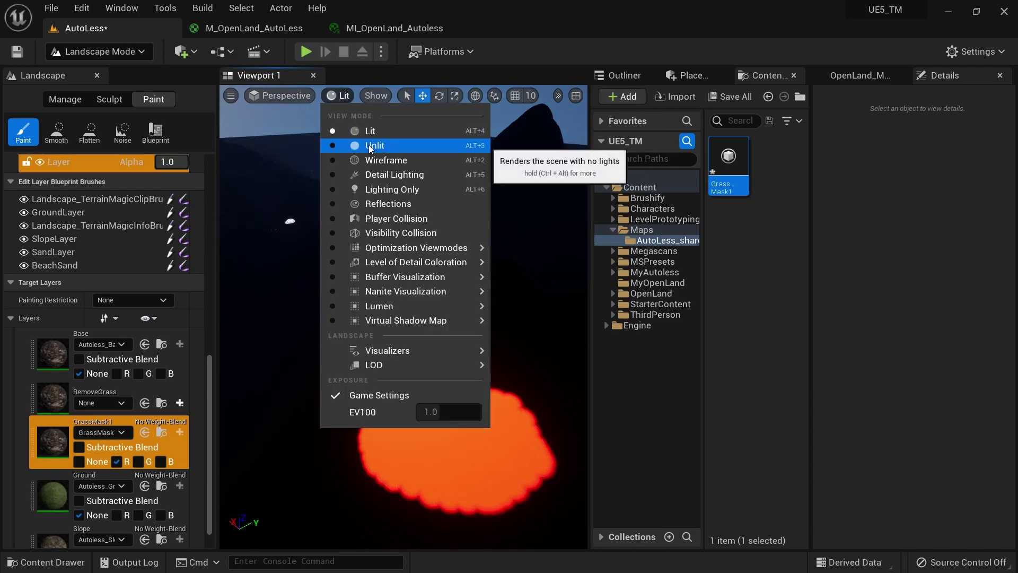
click(370, 132)
click(350, 101)
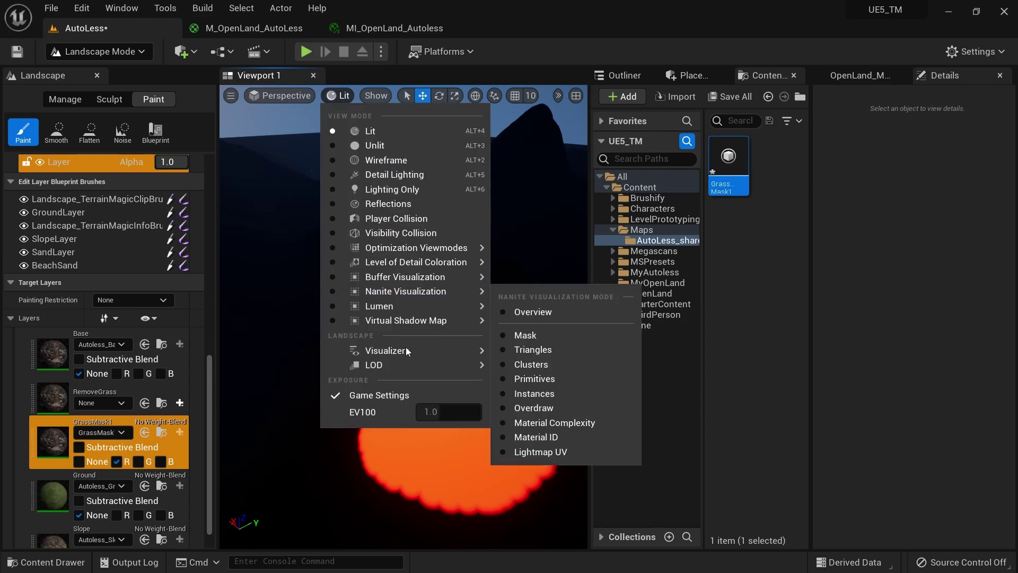
mouse_move(419, 351)
click(522, 370)
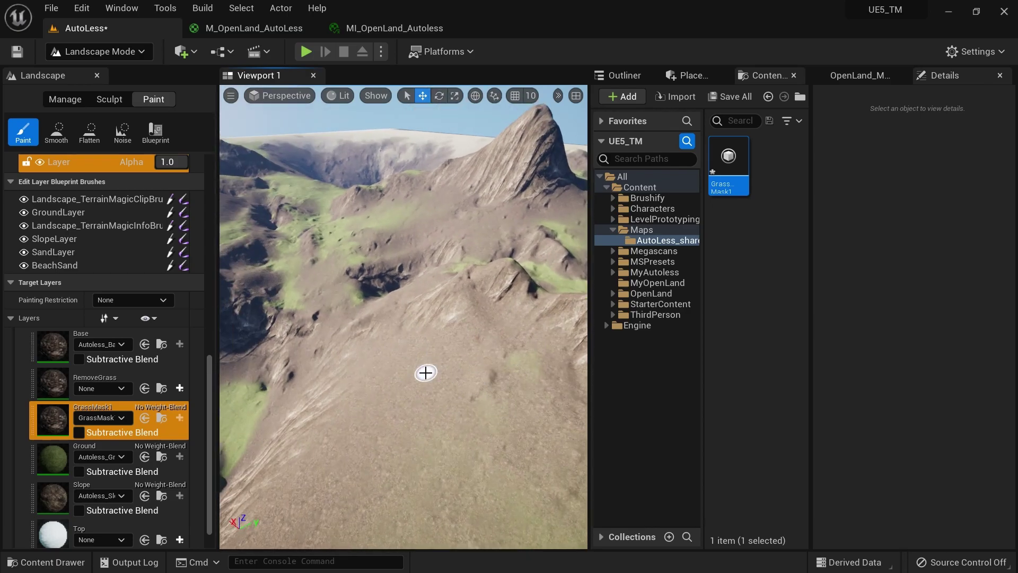
- Switch back to Select mode and open GrassMask1GrassType from MyAutoless/Grass, placing its window beside the viewport
click(129, 53)
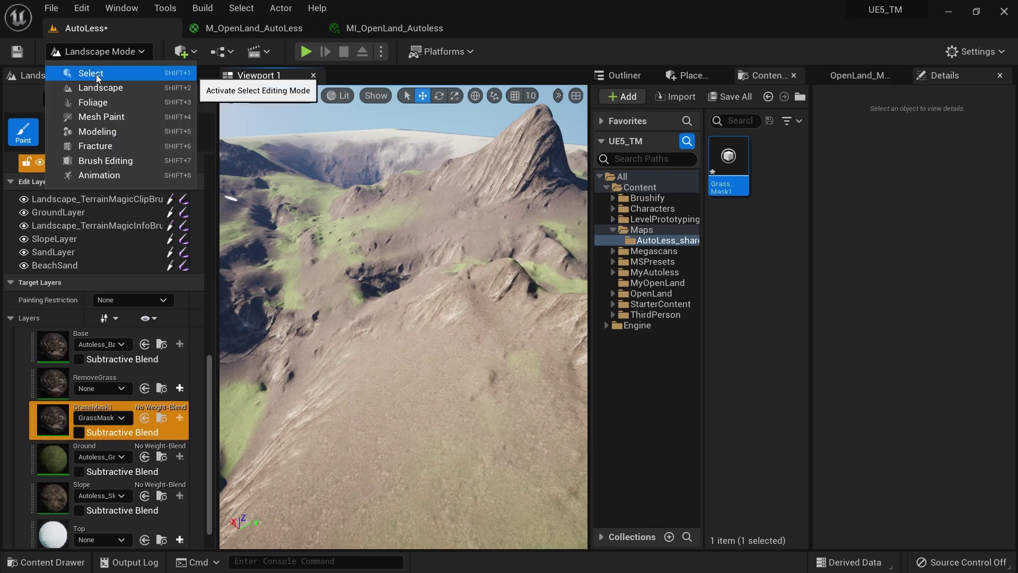
click(99, 76)
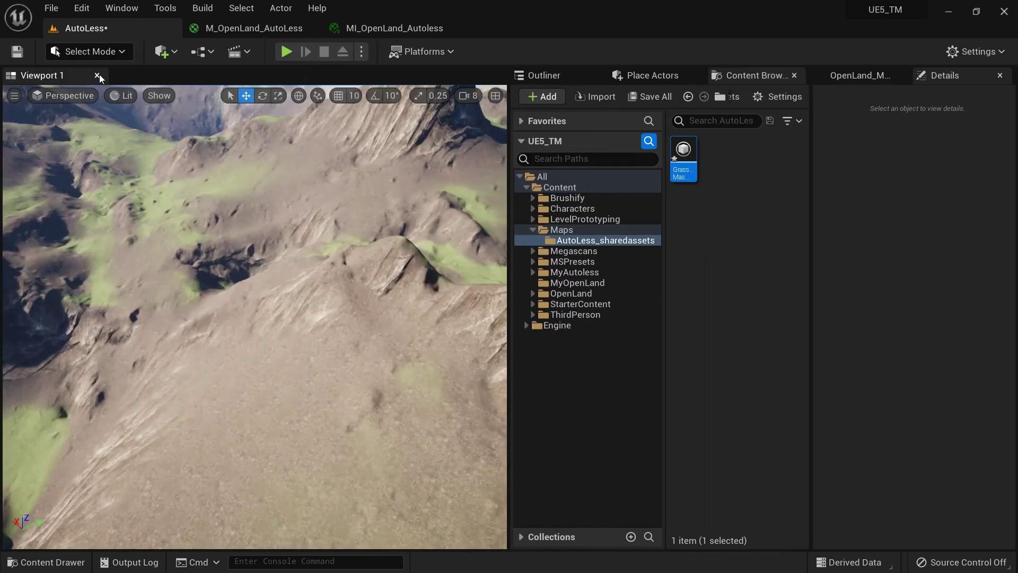
click(580, 277)
double_click(683, 150)
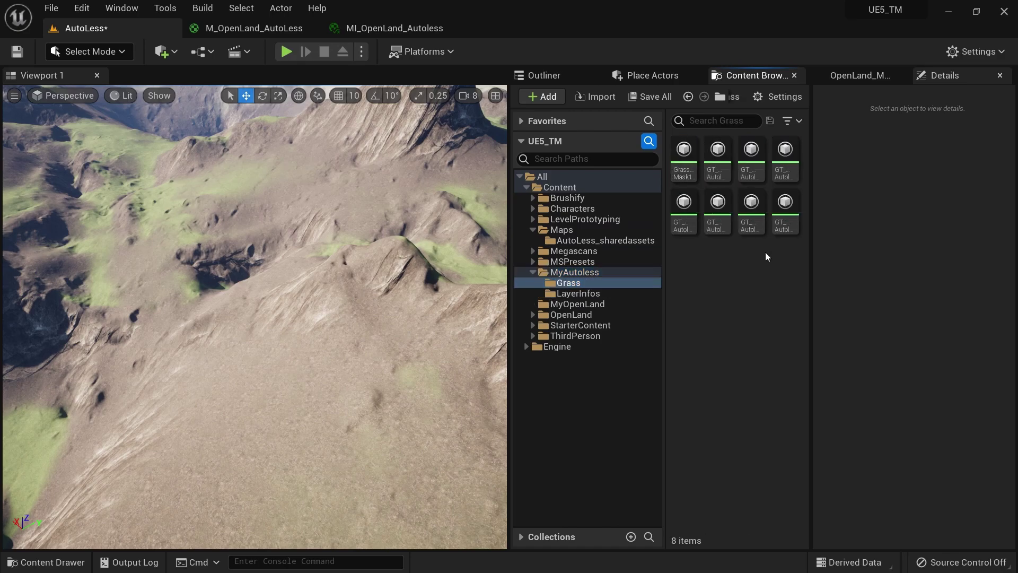
double_click(690, 173)
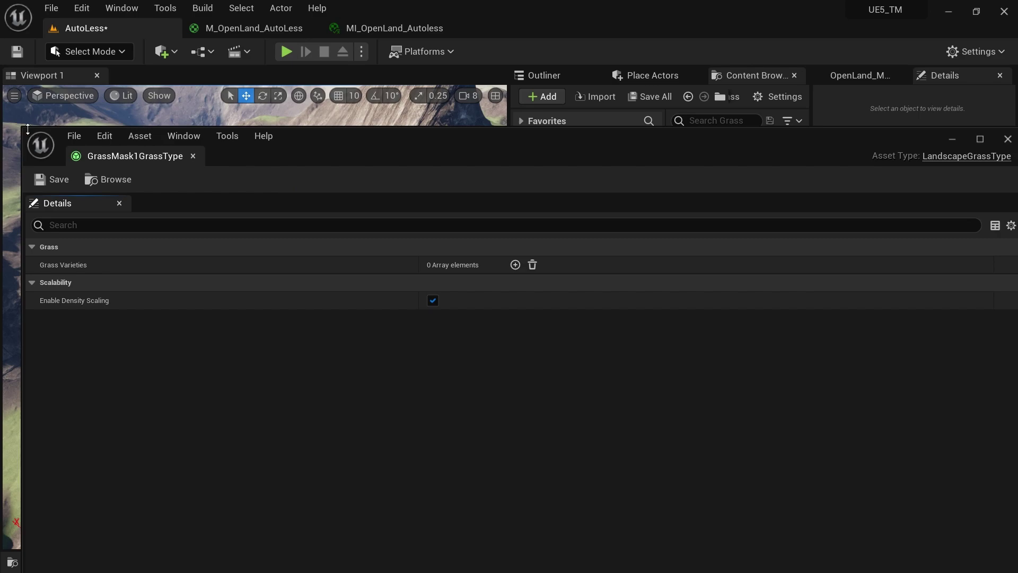
drag(25, 129, 449, 0)
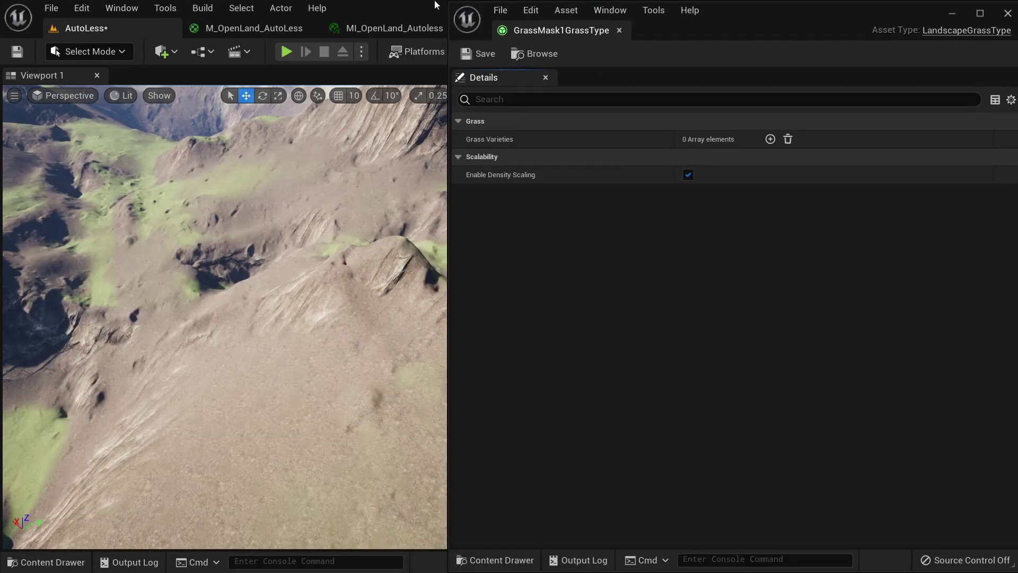
- Add a grass variety to GrassMask1GrassType with SM_Slender as its grass mesh
click(770, 139)
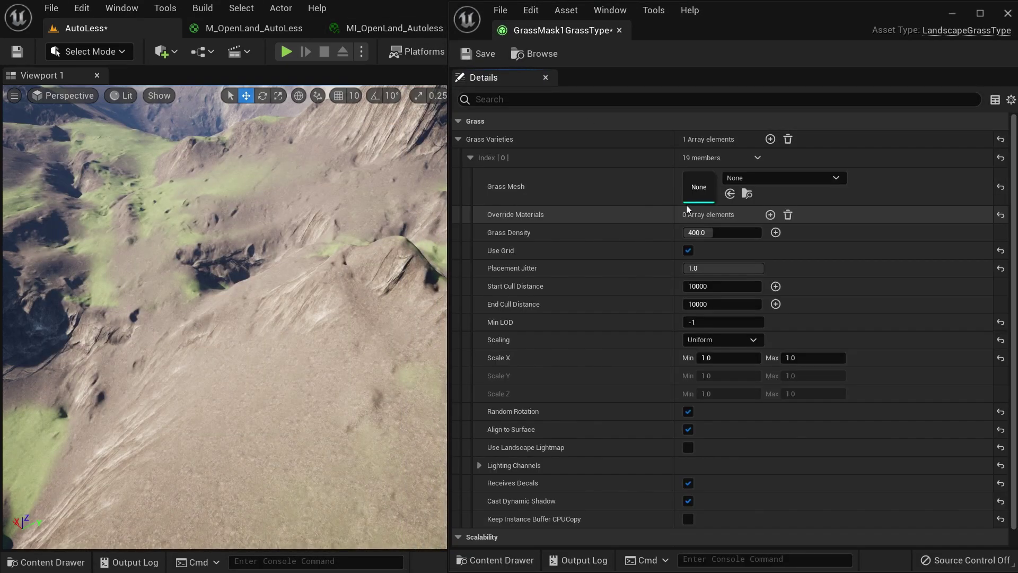
click(759, 180)
text(Slend)
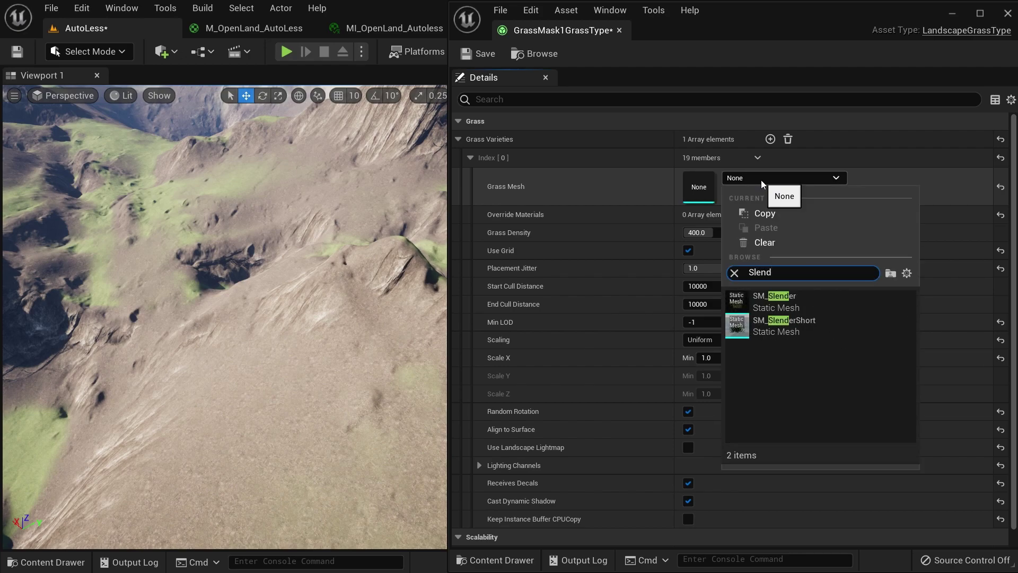
key(Return)
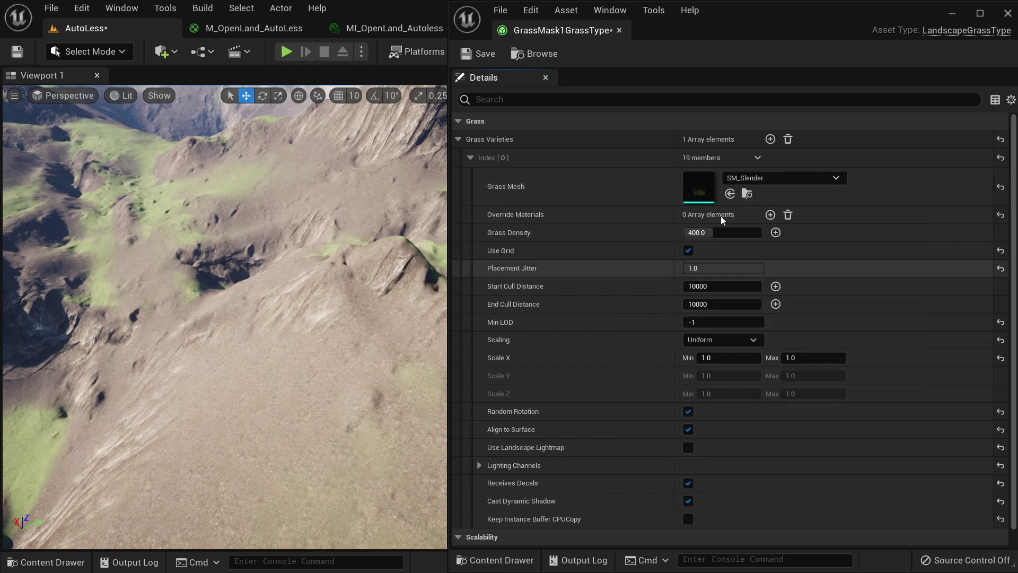
- Set the variety's Grass Density to 200, Start Cull Distance to 30000 and End Cull Distance to 40000, and save the grass type
click(714, 232)
text(200)
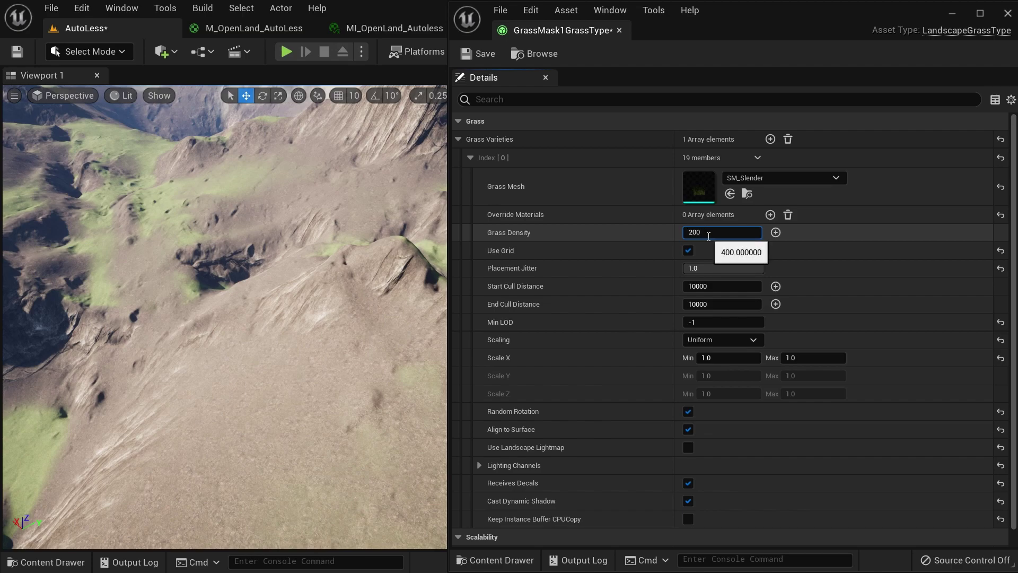
click(719, 303)
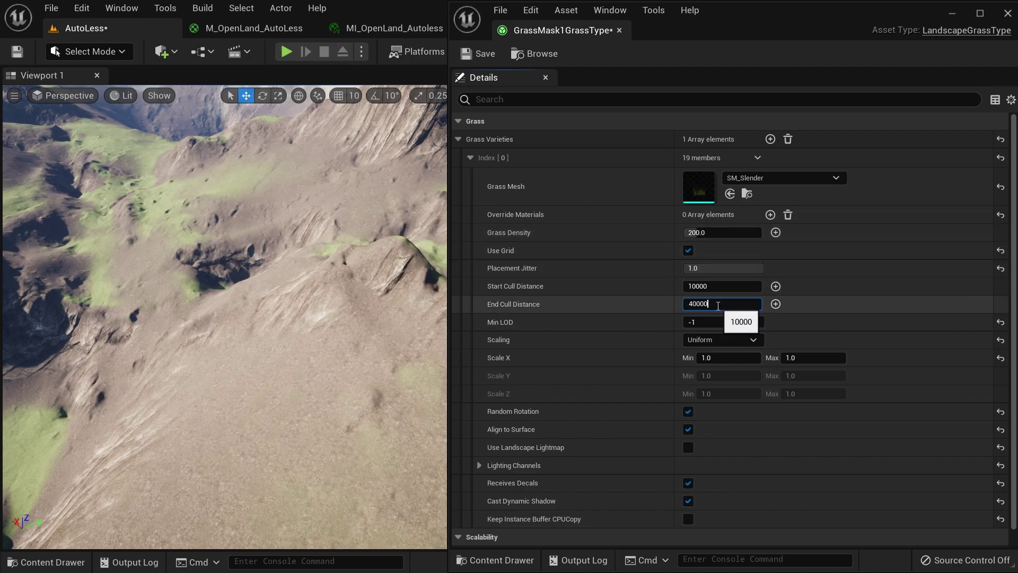
key(Return)
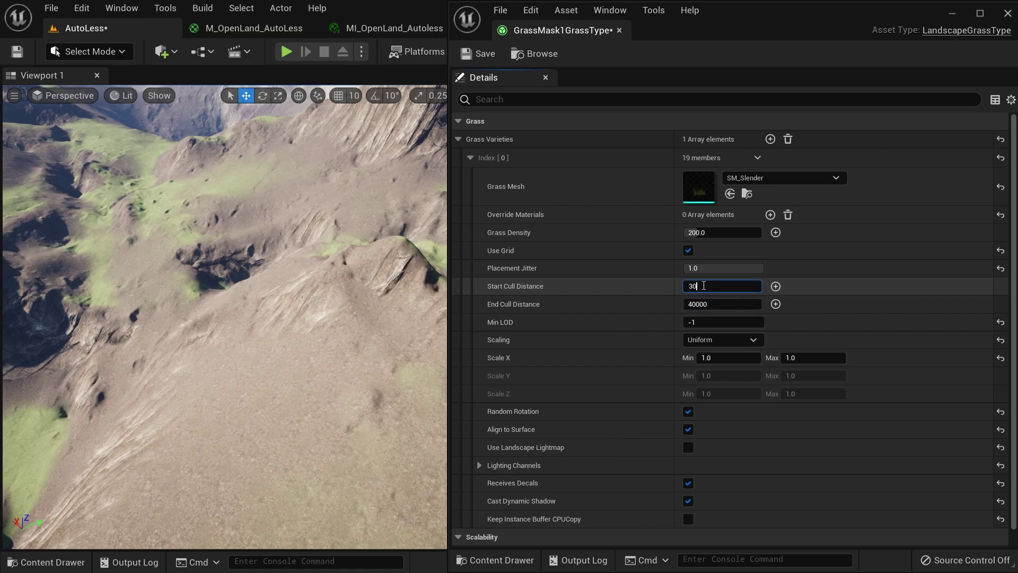
click(261, 320)
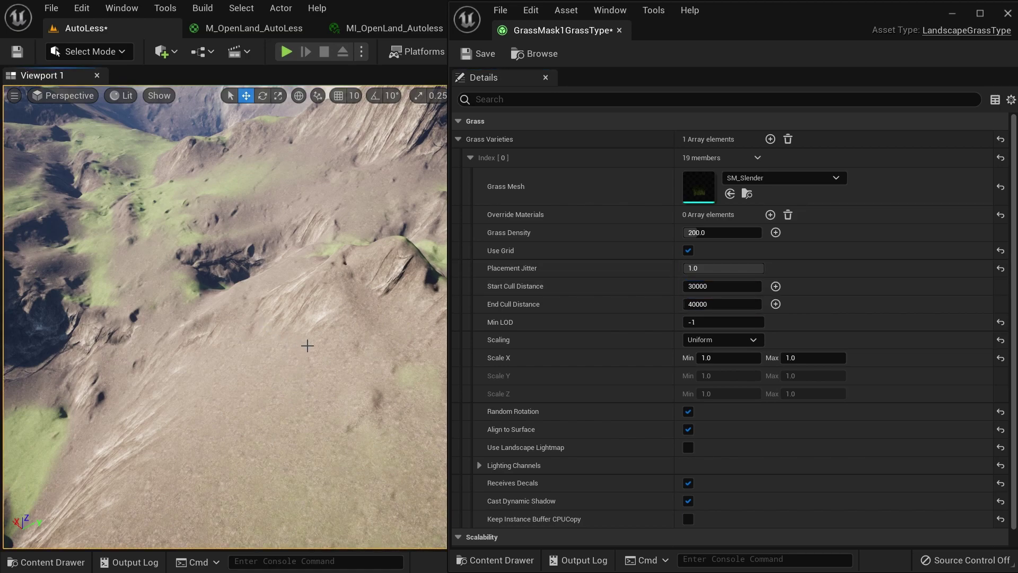
click(483, 55)
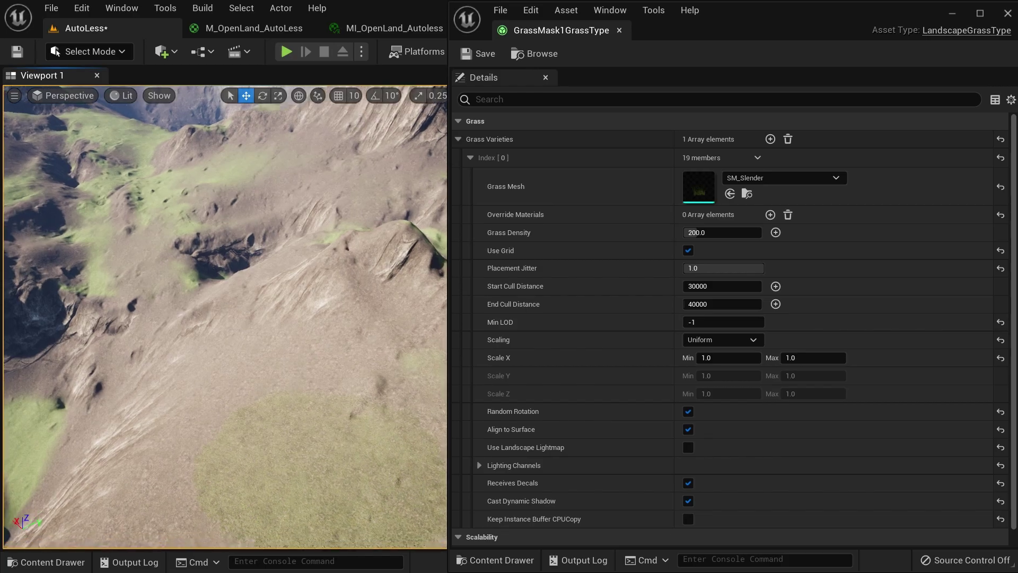
- Extend the grass patch on the slope by painting more of the GrassMask1 layer in Landscape mode, and return to Select mode
key(w)
right_drag(262, 320, 300, 321)
key(s)
key(s)
key(w)
mouse_move(133, 206)
right_down()
mouse_move(133, 216)
mouse_move(133, 205)
right_up()
key(s)
click(104, 53)
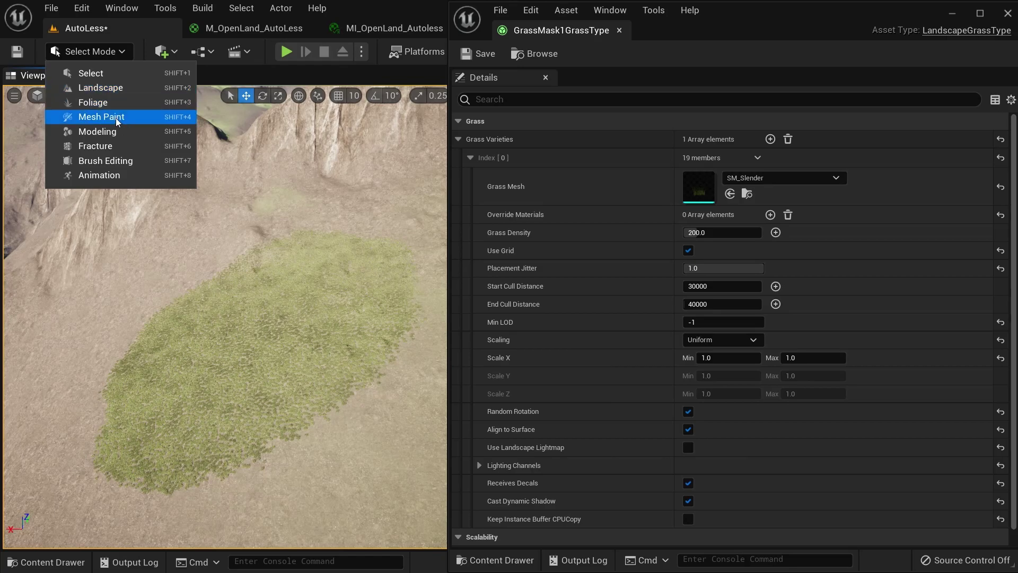
click(183, 89)
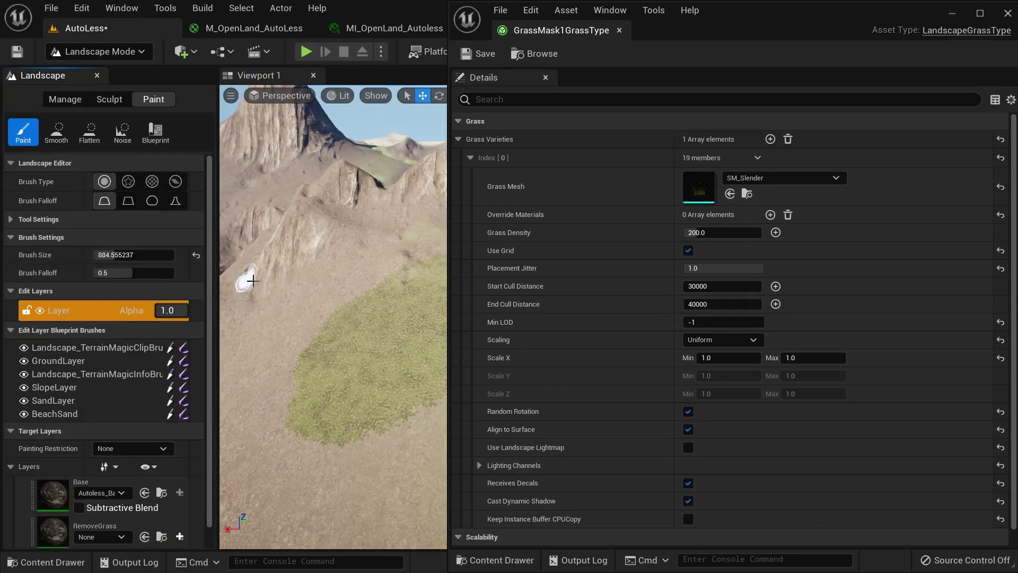
scroll(183, 425, down, 5)
mouse_move(307, 329)
mouse_down()
mouse_move(301, 374)
mouse_move(312, 341)
mouse_move(271, 391)
mouse_move(352, 379)
mouse_move(347, 345)
mouse_up()
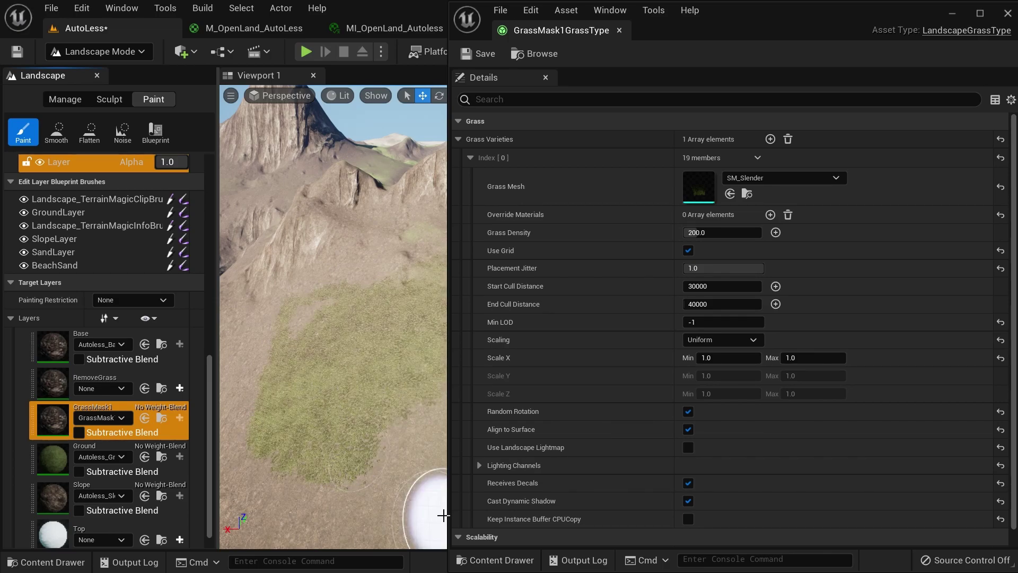
click(98, 51)
click(102, 78)
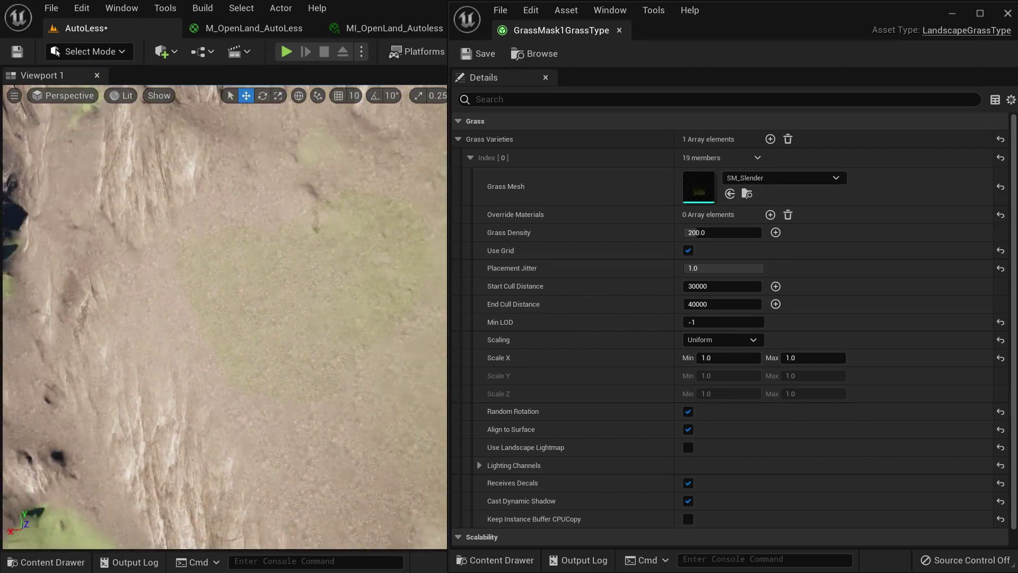
- Set the Grass Density of the SM_Slender variety to 100 to thin out the painted grass on the slope
mouse_move(225, 317)
right_down()
mouse_move(225, 222)
mouse_move(251, 228)
mouse_move(159, 239)
mouse_move(230, 307)
mouse_move(225, 300)
right_up()
key(w)
key(w)
key(s)
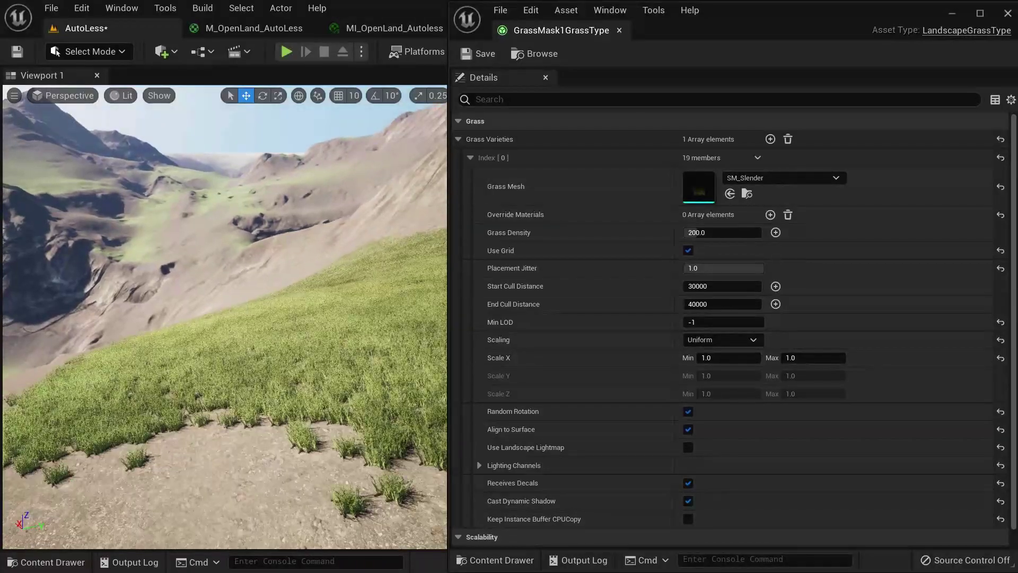
right_drag(364, 329, 133, 283)
key(w)
key(w)
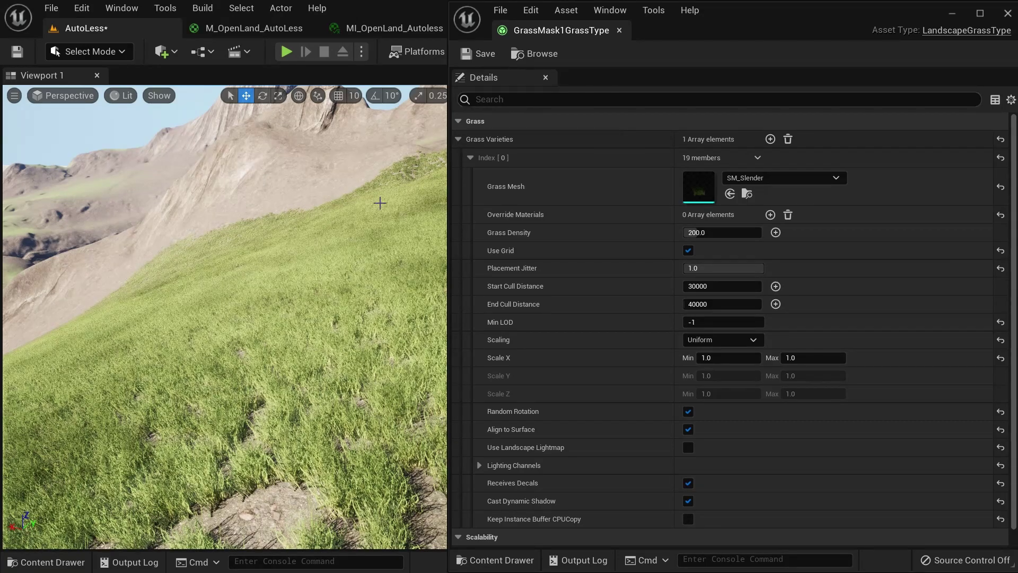
click(722, 234)
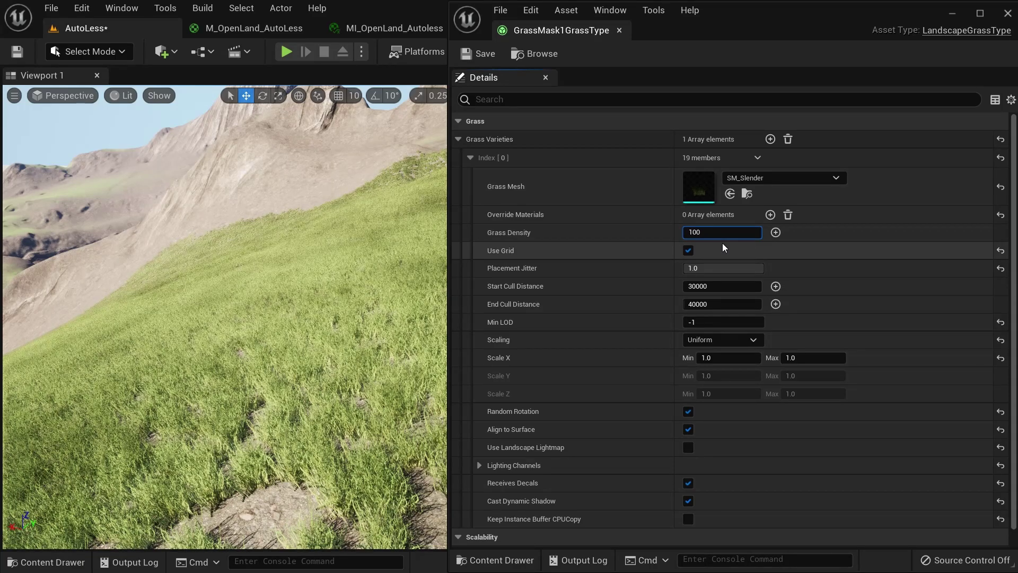
text(100)
key(Return)
- Set the variety's End Cull Distance to 10000 and Start Cull Distance to 8000, and save the AutoLess level
click(714, 305)
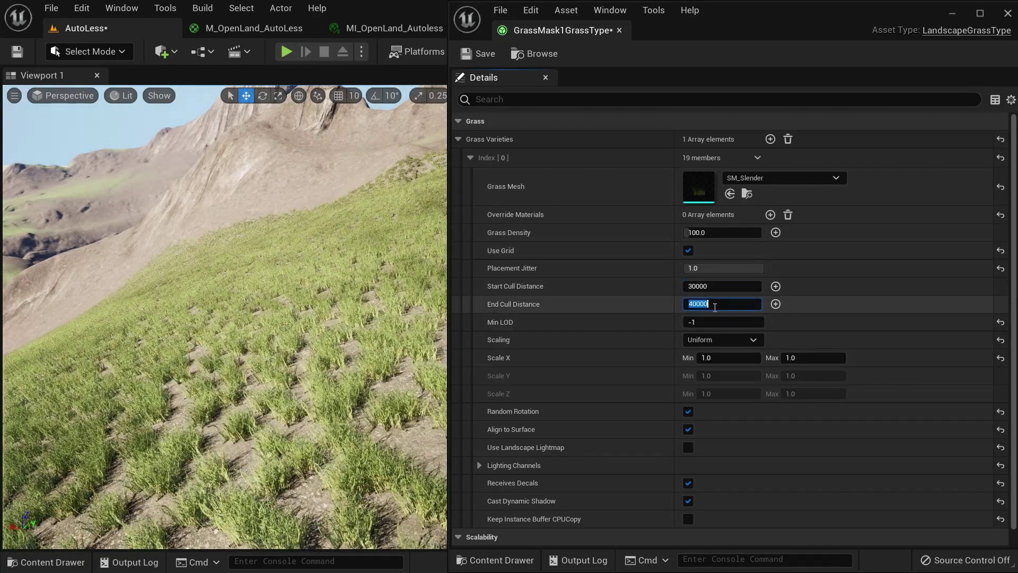
click(737, 289)
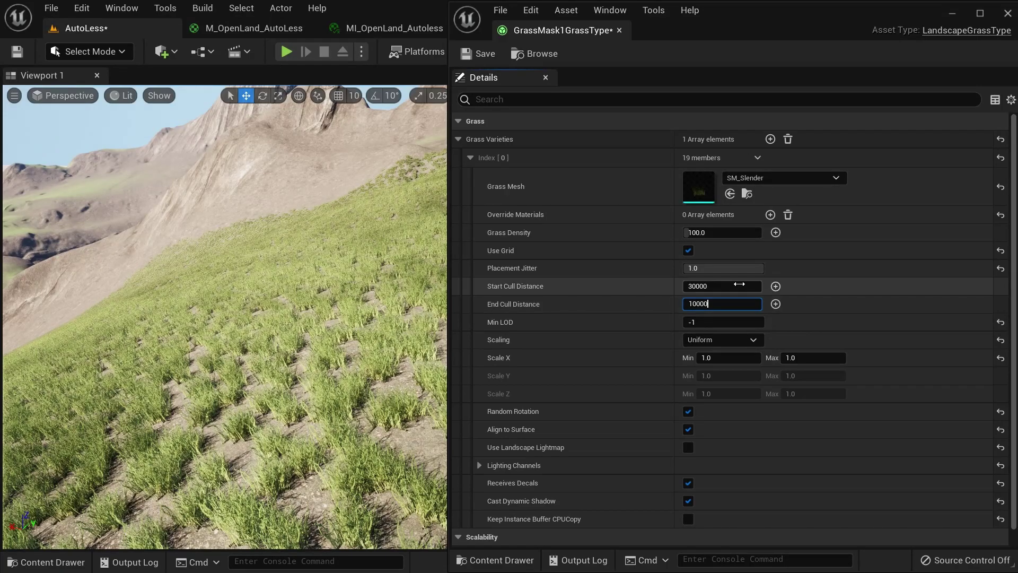
text(8000)
key(Return)
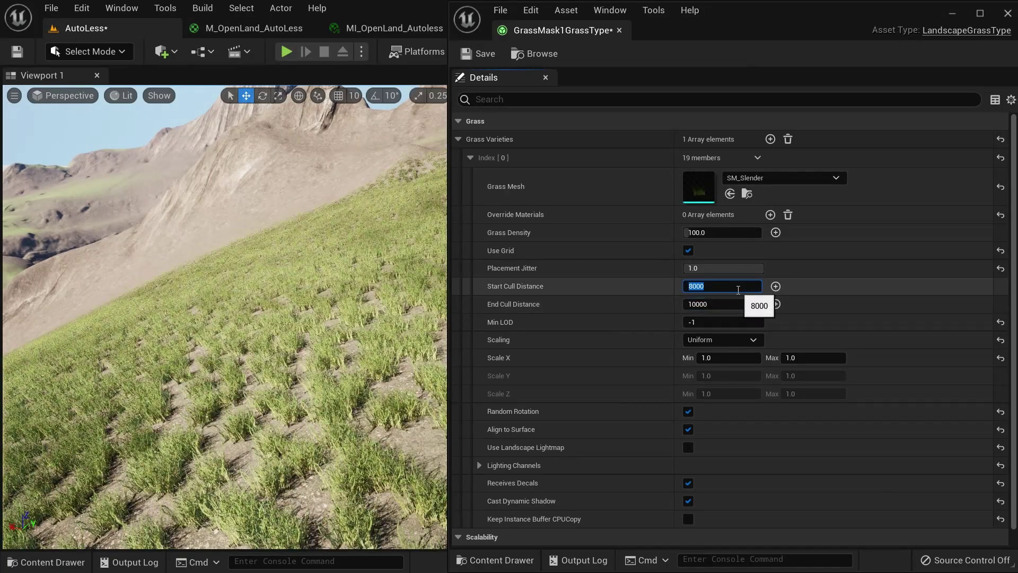
right_drag(310, 287, 254, 315)
key(ctrl+s)
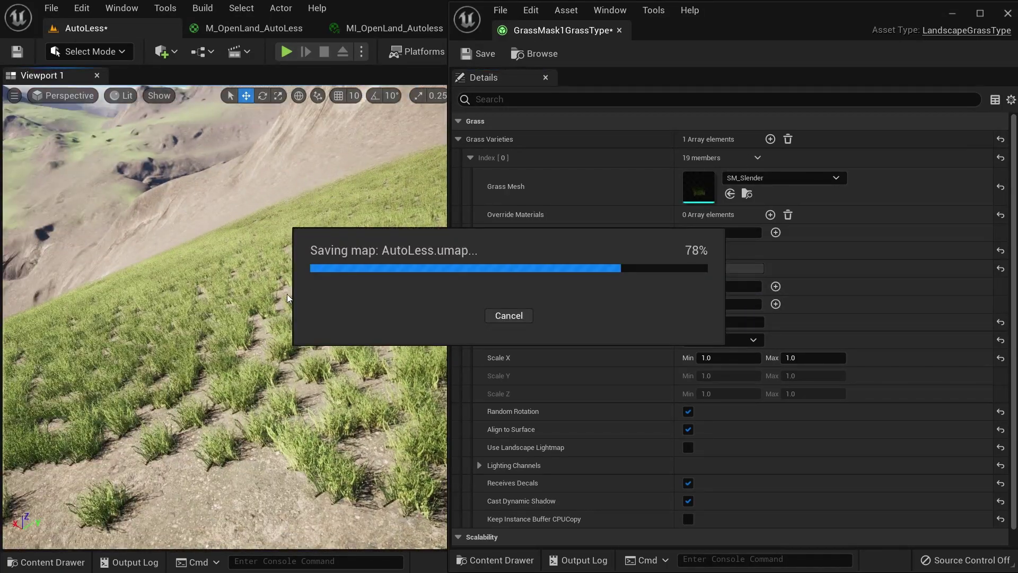
- Search the plugin list for Terrain Magic to check that it is enabled, and close the list
key(s)
mouse_move(174, 232)
right_down()
mouse_move(172, 212)
mouse_move(176, 254)
mouse_move(178, 223)
mouse_move(175, 232)
right_up()
key(w)
key(s)
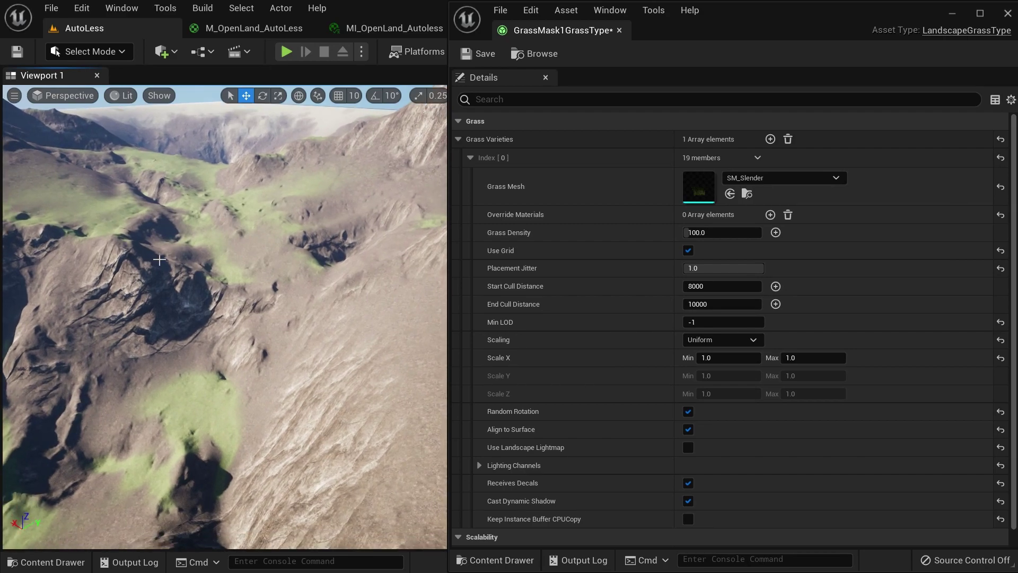
mouse_move(160, 259)
right_down()
mouse_move(222, 239)
mouse_move(93, 246)
mouse_move(159, 260)
right_up()
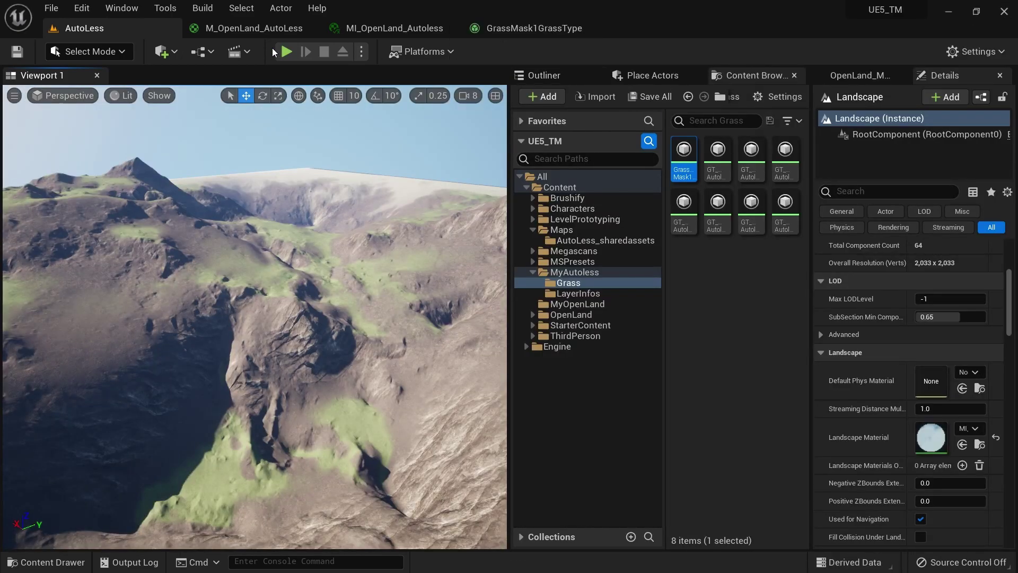
click(90, 10)
click(142, 220)
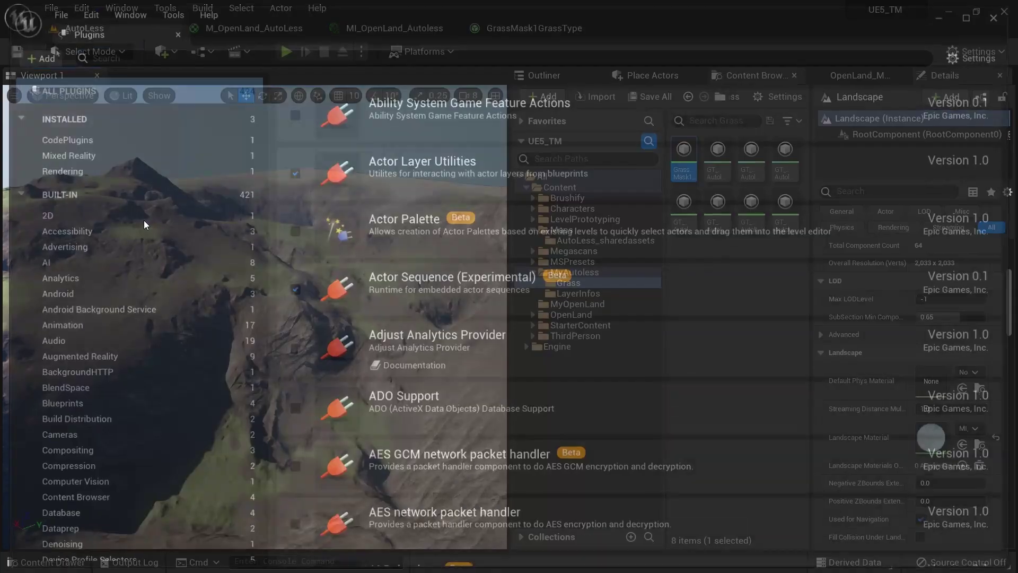
text(rr)
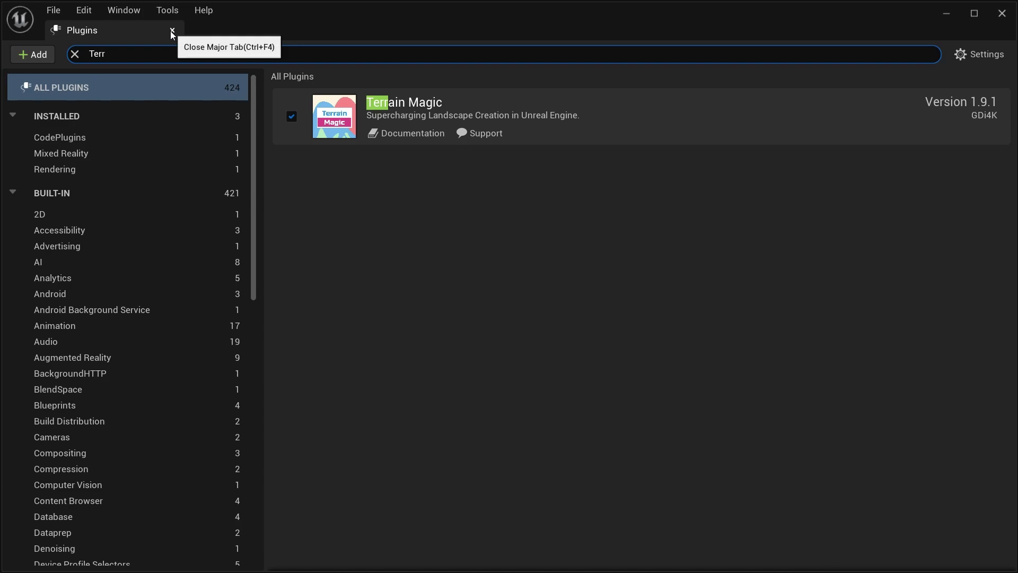
click(1001, 14)
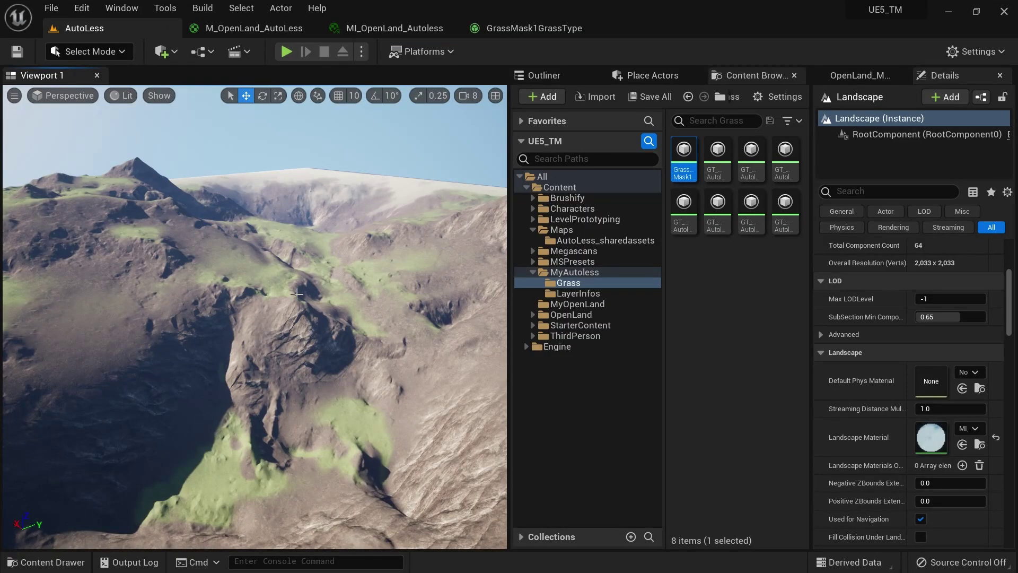
- Find the Weight Map Landscape Clip among the placeable actors and place one on the terrain
click(641, 77)
click(608, 101)
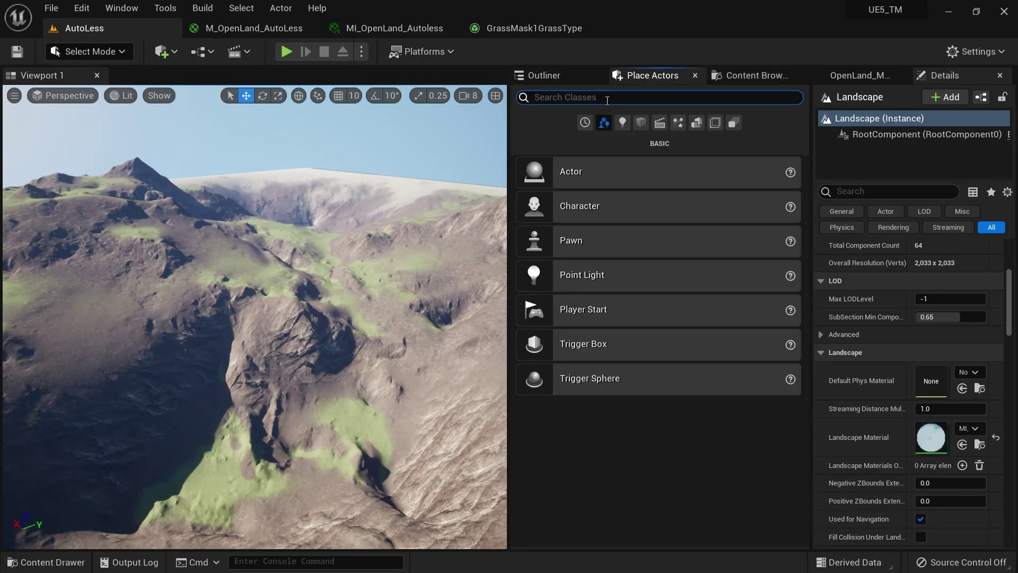
text(Clip)
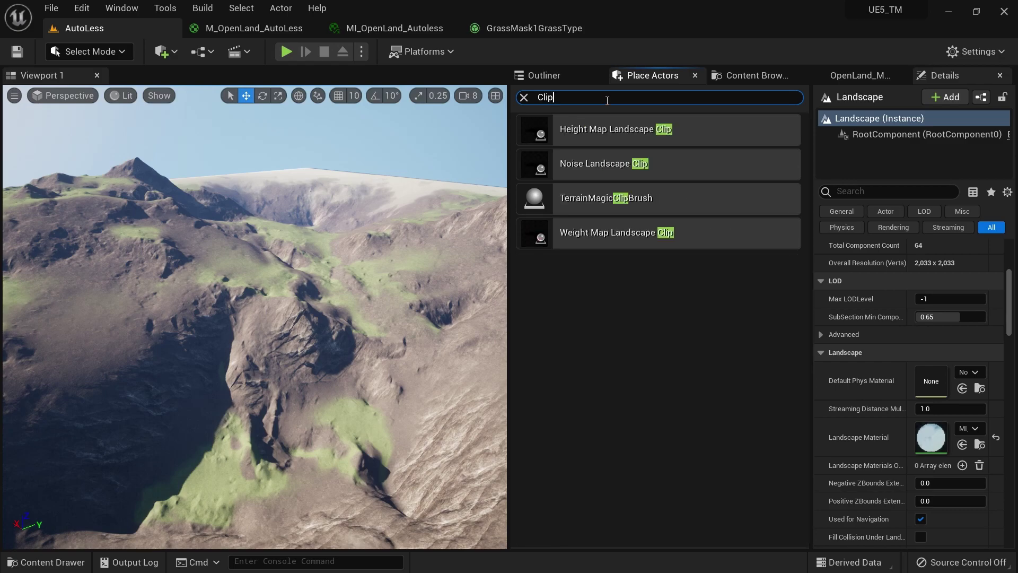
drag(622, 239, 216, 291)
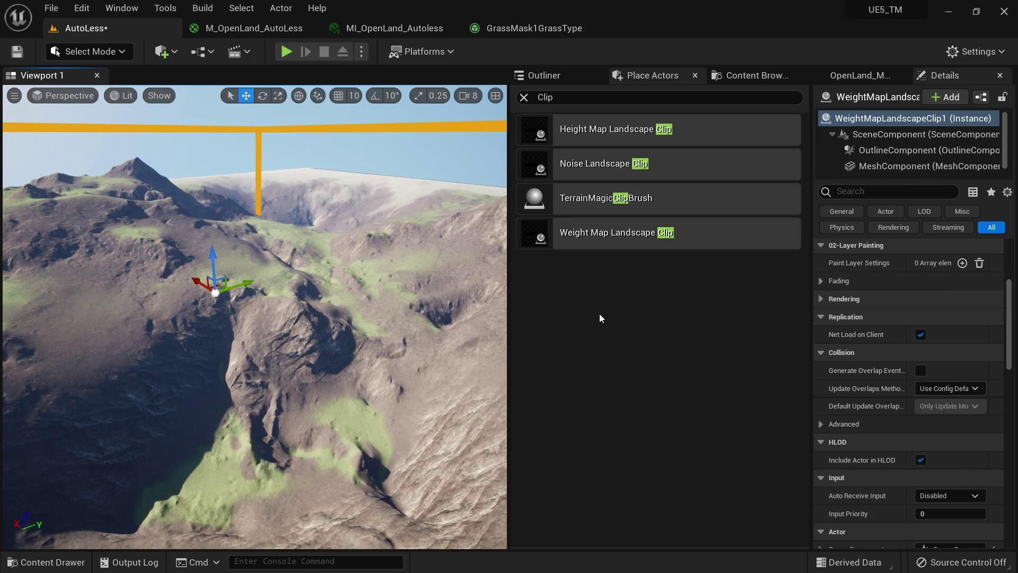
mouse_move(392, 217)
right_down()
mouse_move(371, 244)
mouse_move(371, 212)
mouse_move(382, 217)
mouse_move(371, 207)
mouse_move(411, 216)
right_up()
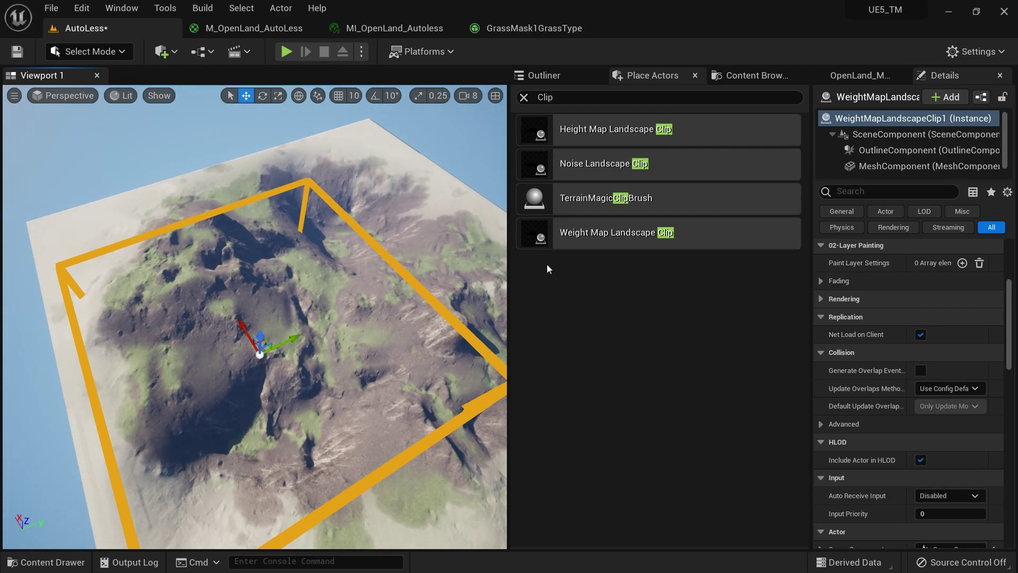
- Match the weight map clip to the landscape's extents and save the level
click(564, 73)
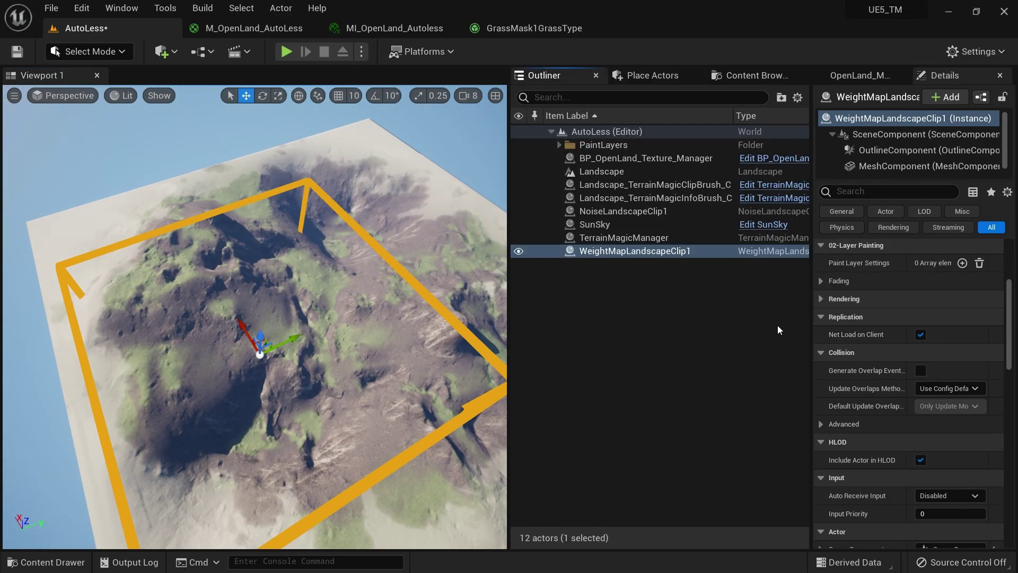
scroll(936, 408, up, 5)
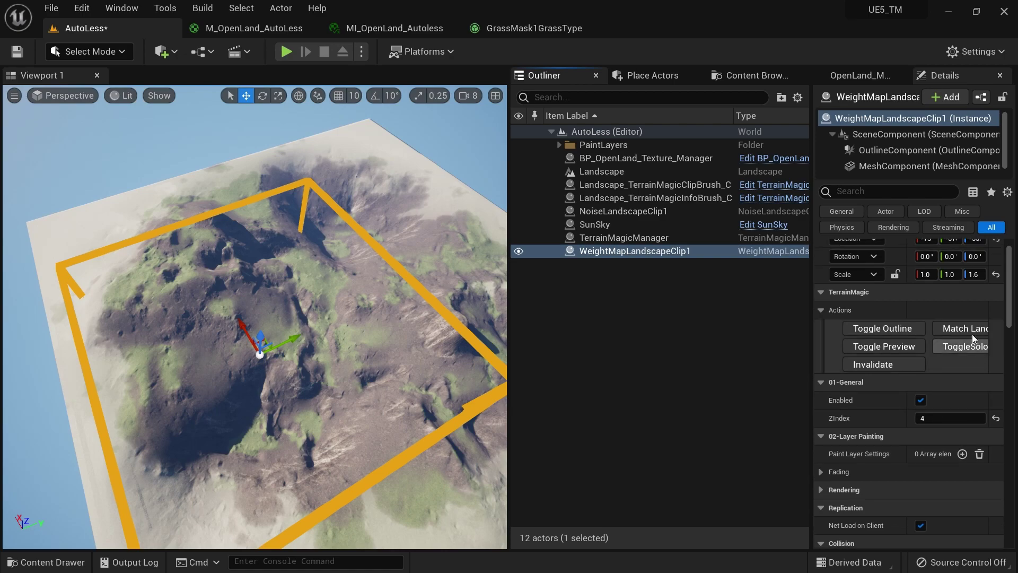
click(969, 330)
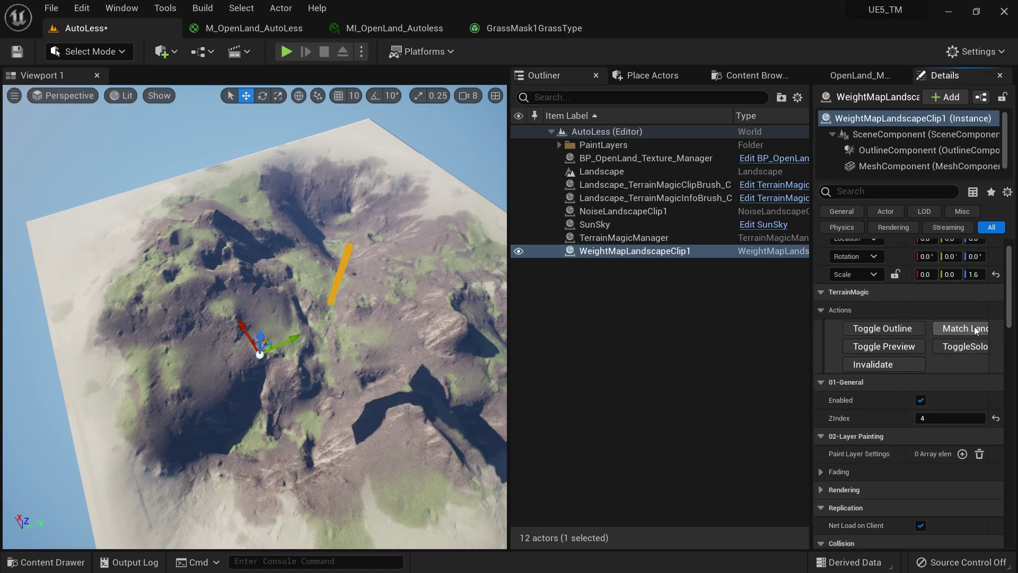
mouse_move(299, 215)
alt+mouse_down()
mouse_move(331, 186)
mouse_move(387, 244)
mouse_move(312, 212)
alt+mouse_up()
mouse_move(272, 174)
right_down()
mouse_move(329, 148)
mouse_move(273, 174)
right_up()
right_drag(291, 351, 280, 358)
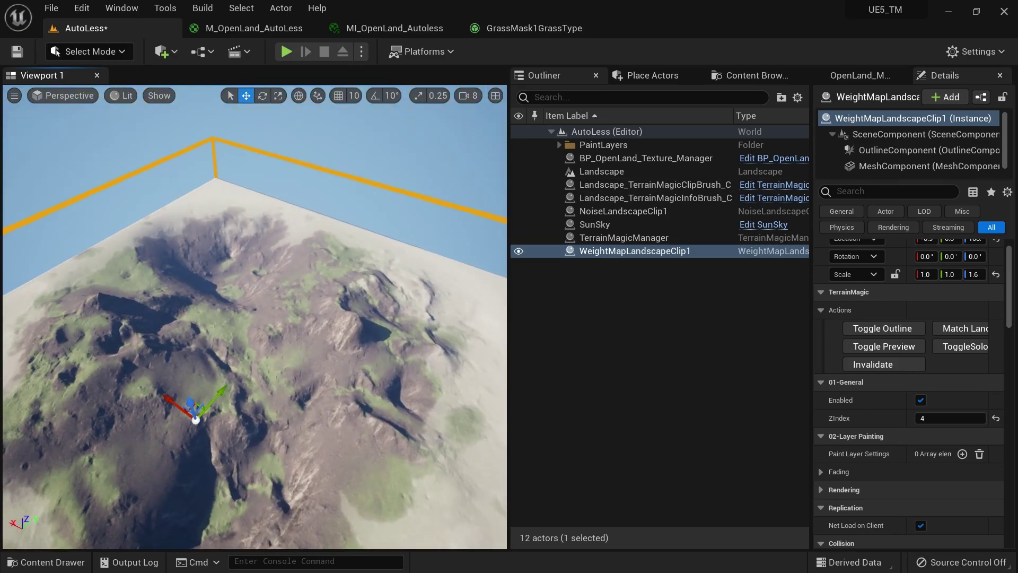
key(ctrl+s)
- Add an element to the clip's Paint Layer Settings and open its Paint Layer name for editing
scroll(919, 508, down, 3)
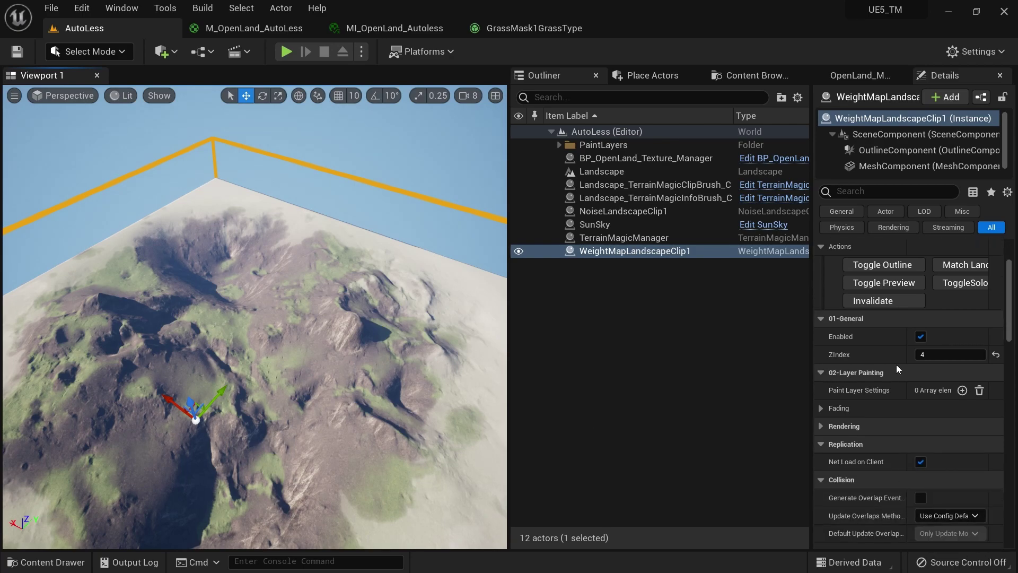
click(963, 389)
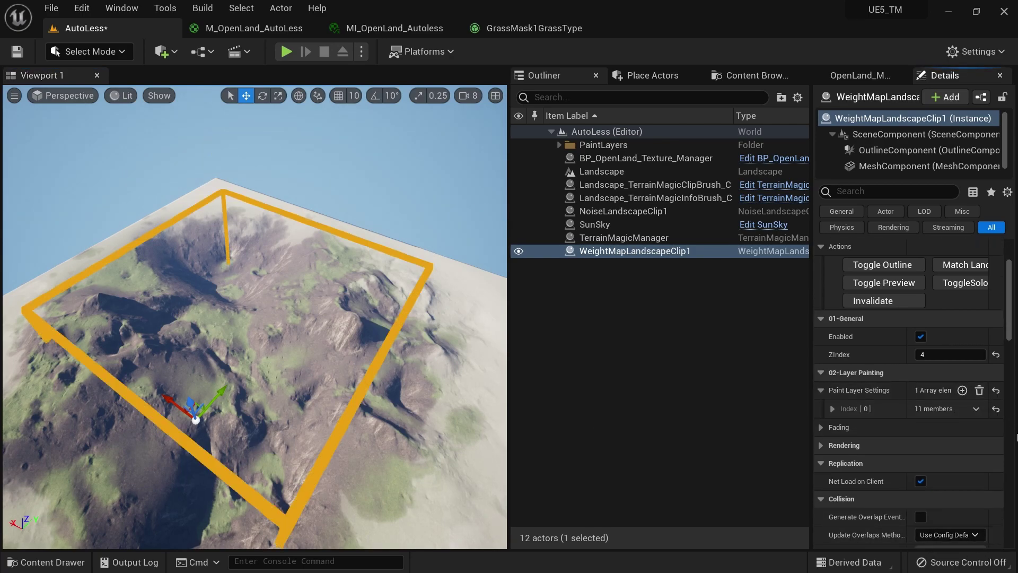
click(833, 409)
click(956, 426)
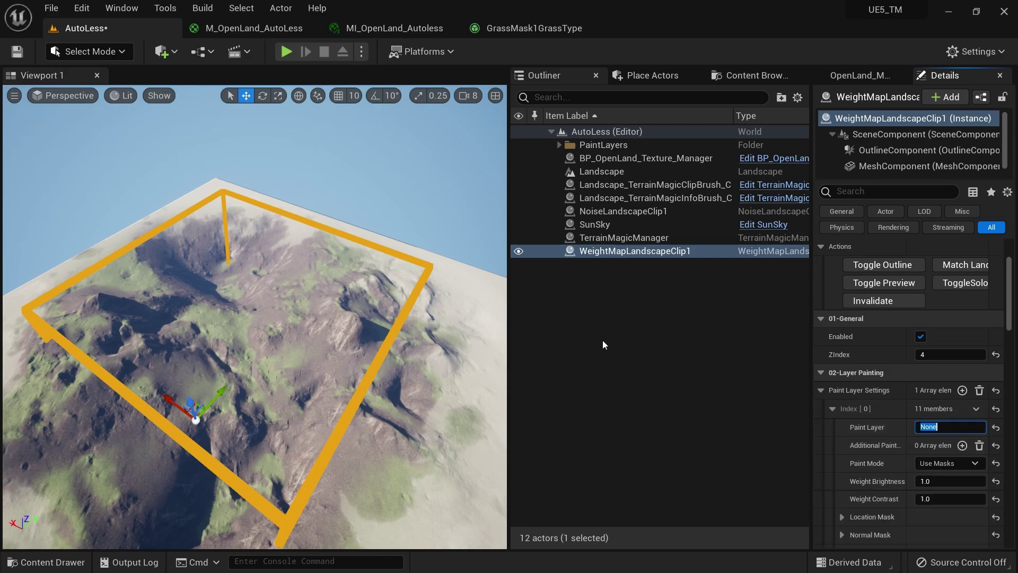
- Check the name of the GrassMask1 layer among the target layers in Landscape mode, and return to Select mode
click(89, 51)
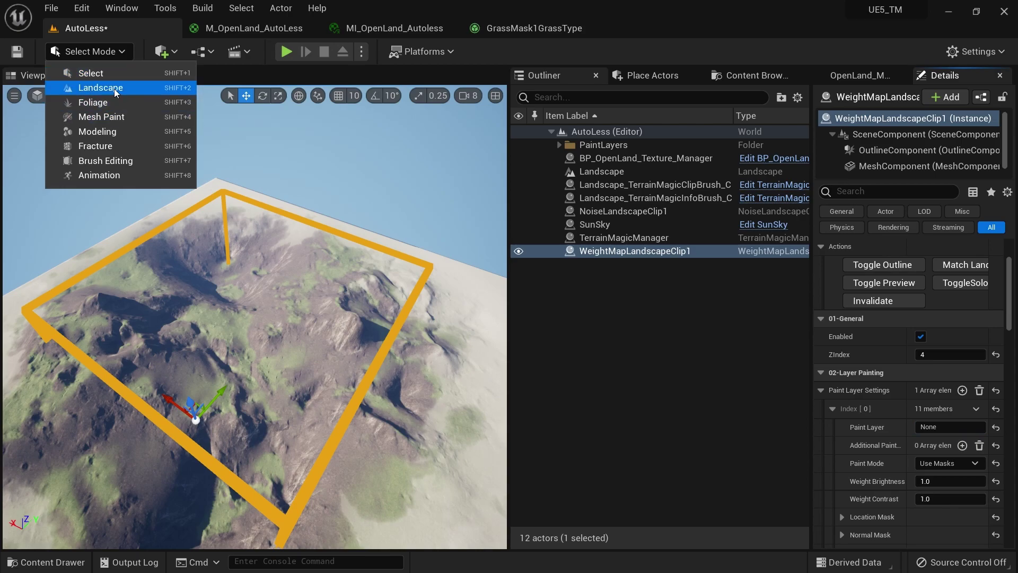
click(101, 88)
scroll(122, 403, down, 5)
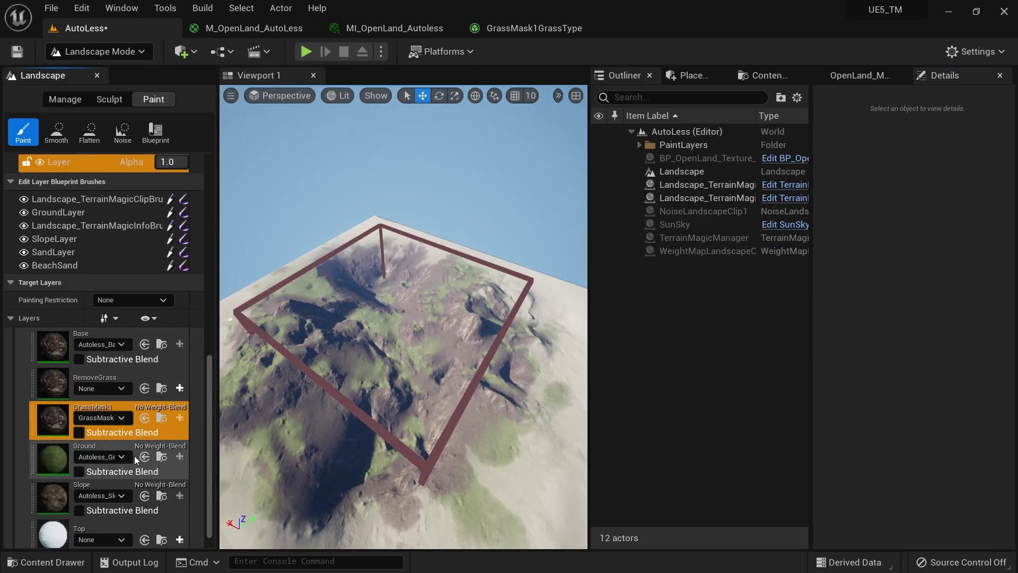
click(125, 411)
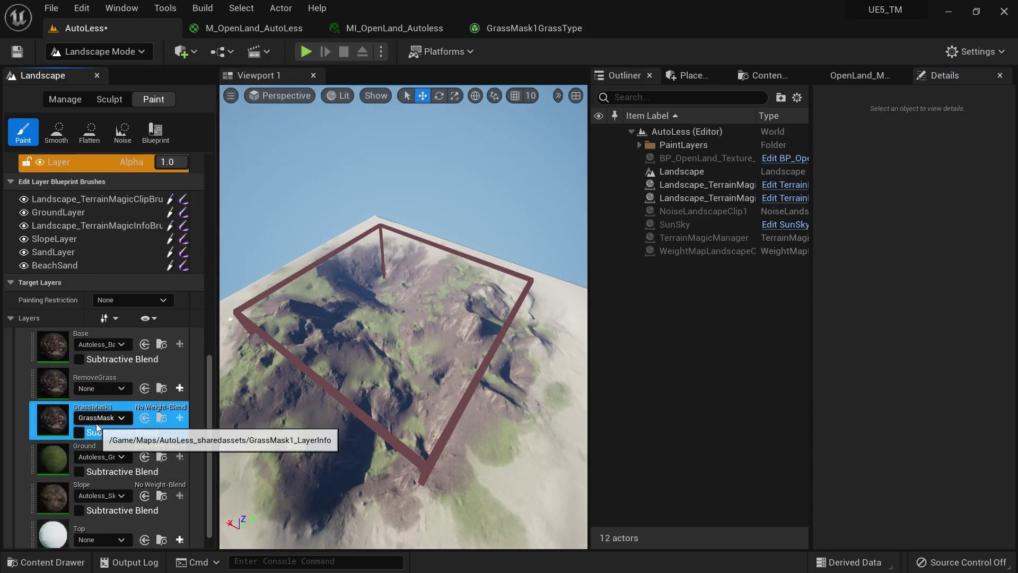
scroll(115, 424, down, 4)
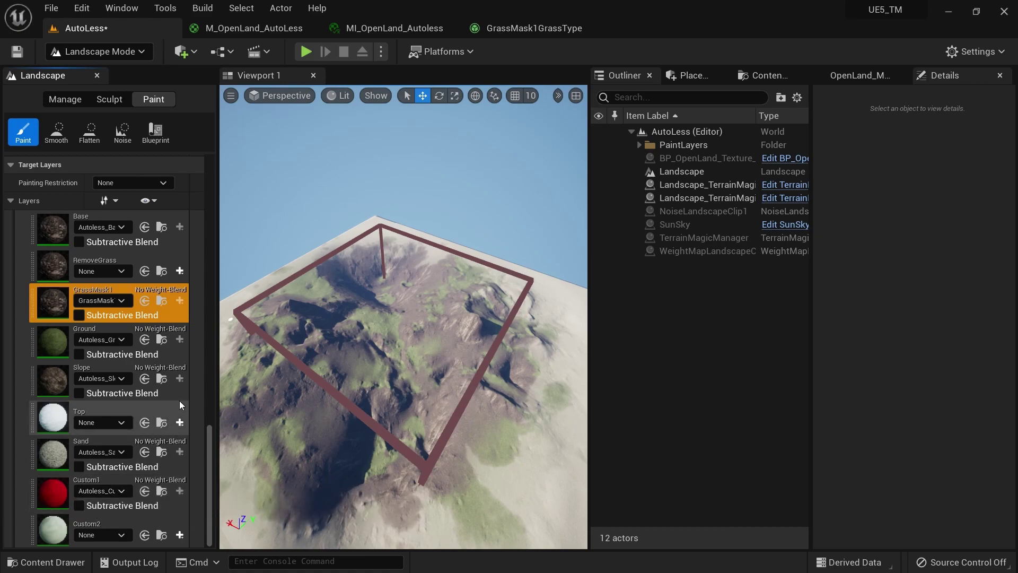
click(101, 51)
click(90, 73)
- Reselect WeightMapLandscapeClip1, add an element to its Paint Layer Settings and match the clip to the landscape again
click(618, 253)
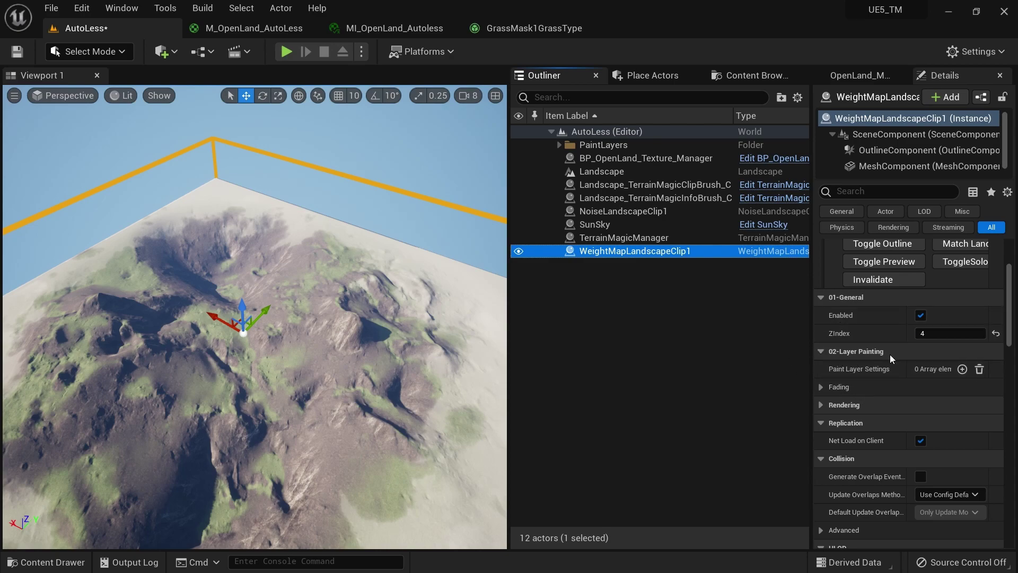
click(963, 369)
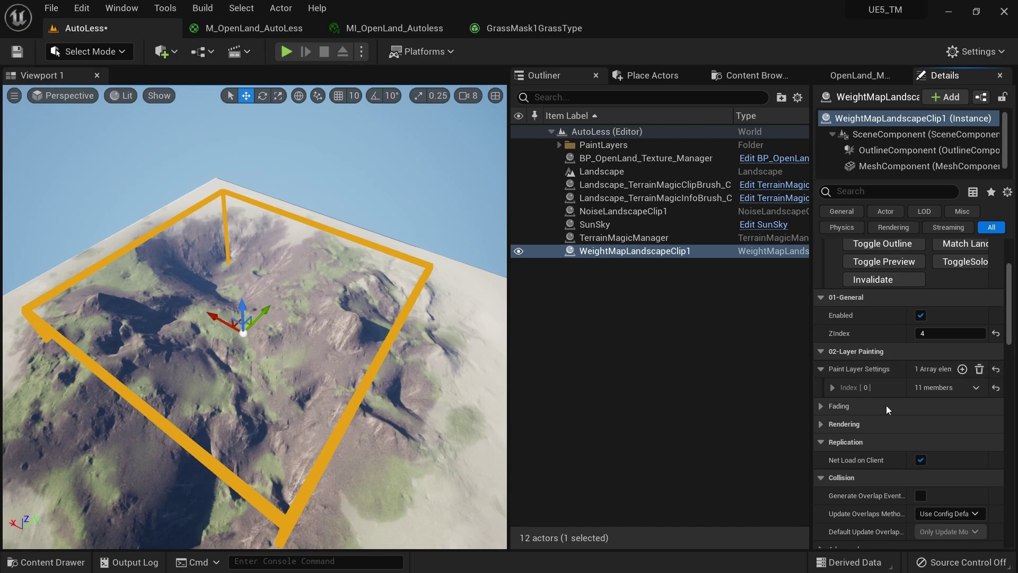
click(831, 387)
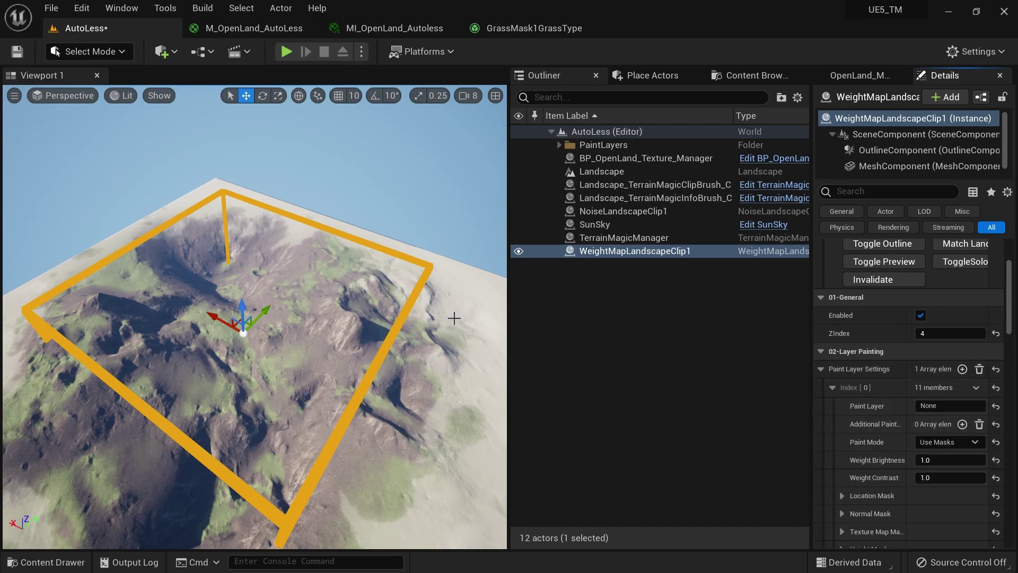
click(966, 245)
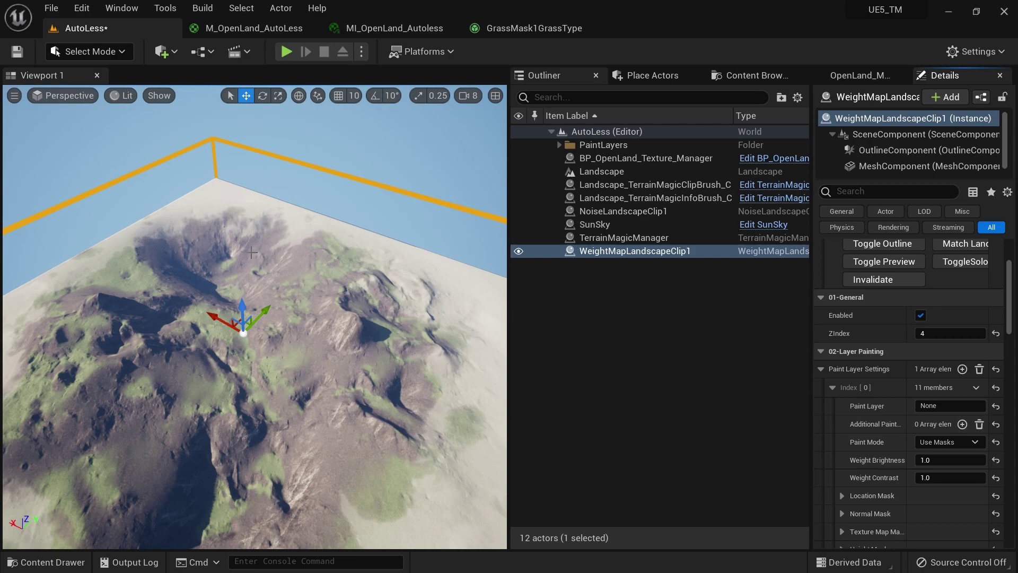
- Set the element's Paint Layer to GrassMask1 and add Custom1 as an additional paint layer
click(931, 408)
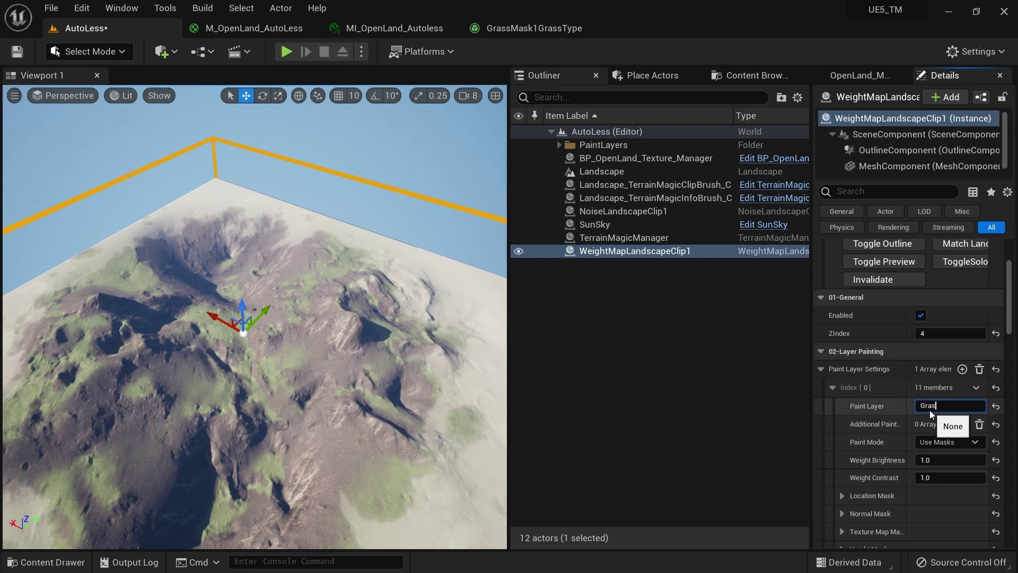
text(GrassMask1)
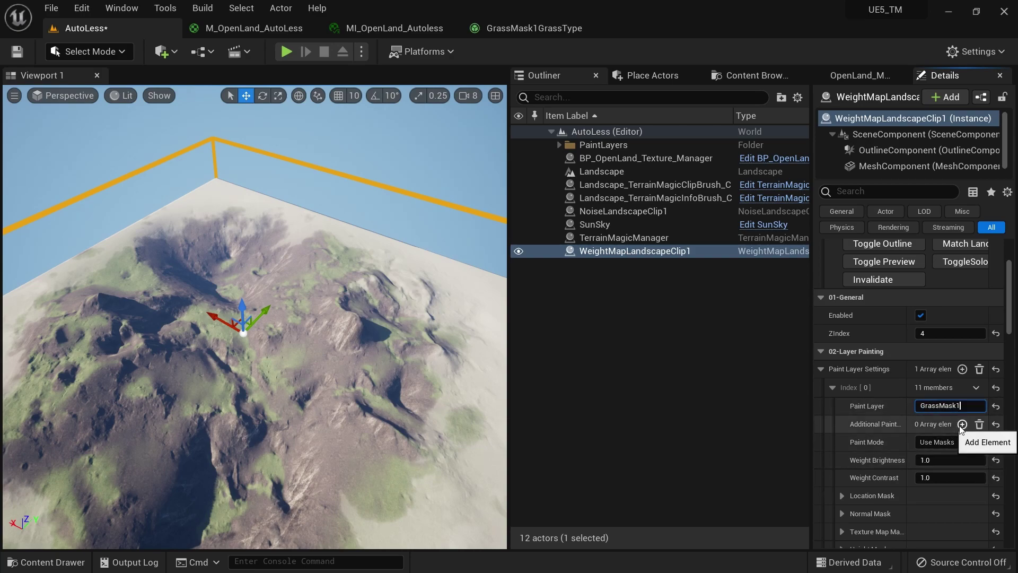
click(962, 424)
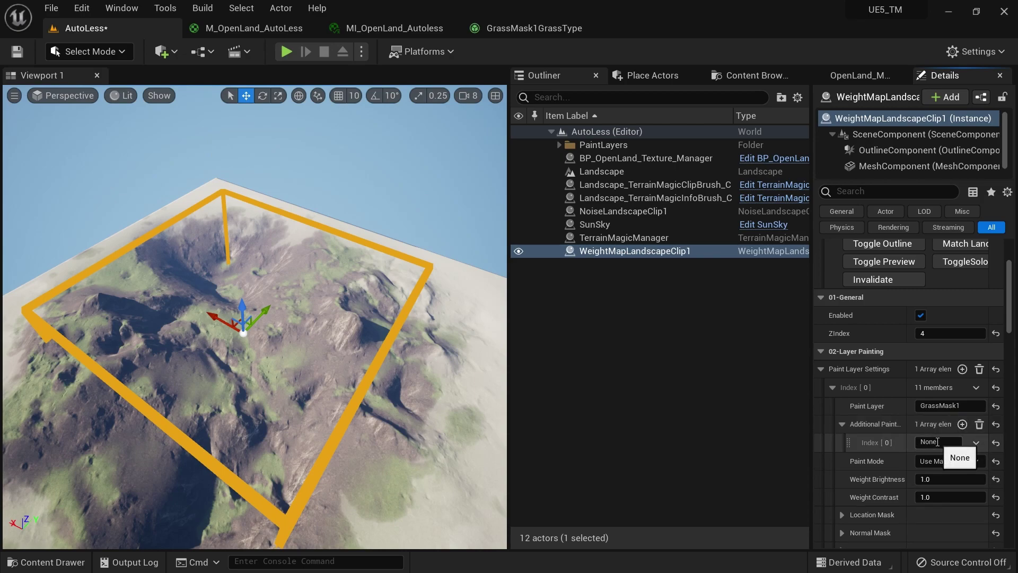
click(949, 442)
text(Custom1)
key(Return)
click(874, 281)
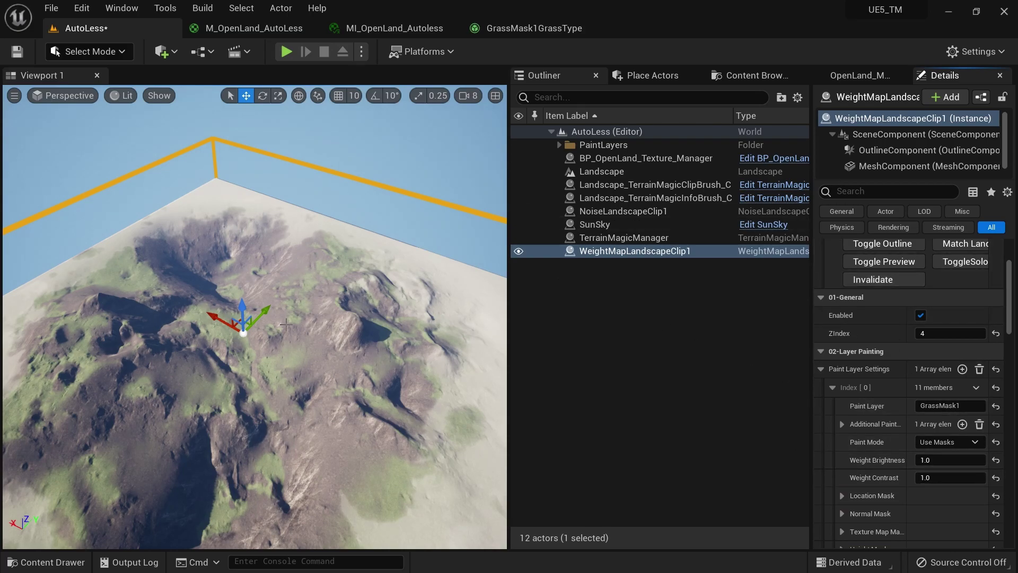
- Enable the Normal Mask in the clip's GrassMask1 paint settings, and refresh the clip so it covers the whole landscape
mouse_move(285, 240)
right_down()
mouse_move(291, 301)
mouse_move(275, 245)
right_up()
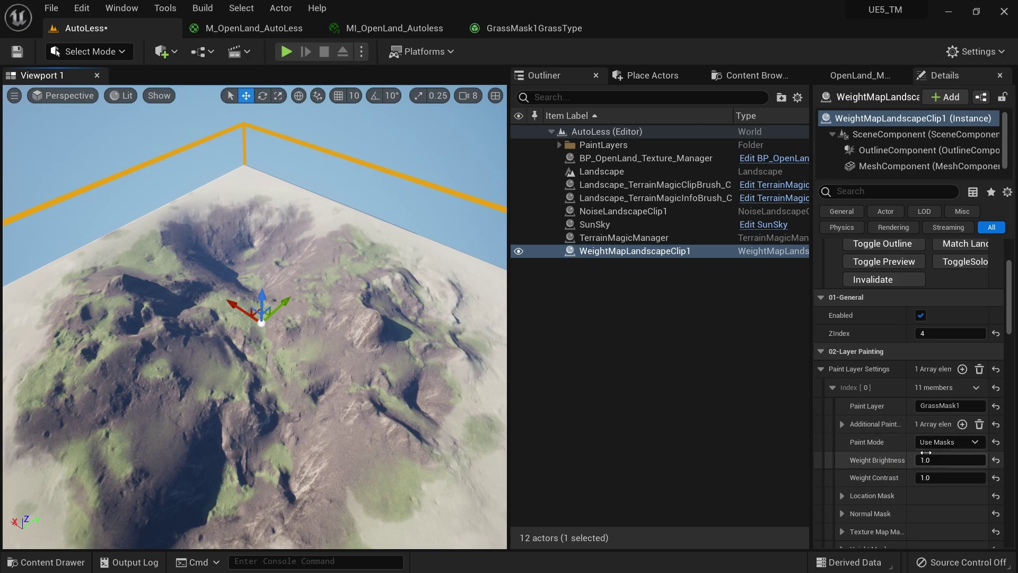
scroll(965, 463, down, 3)
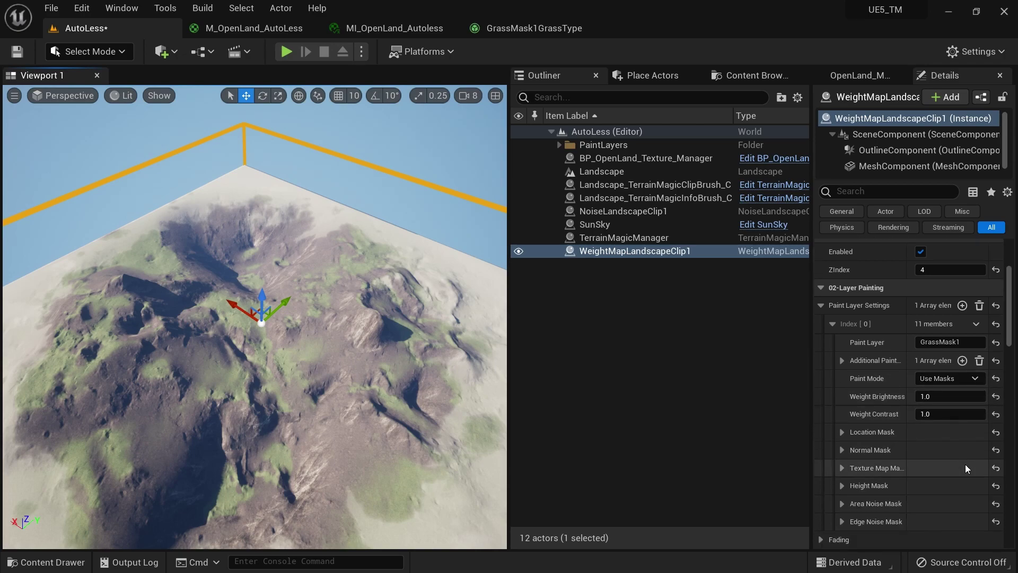
click(842, 449)
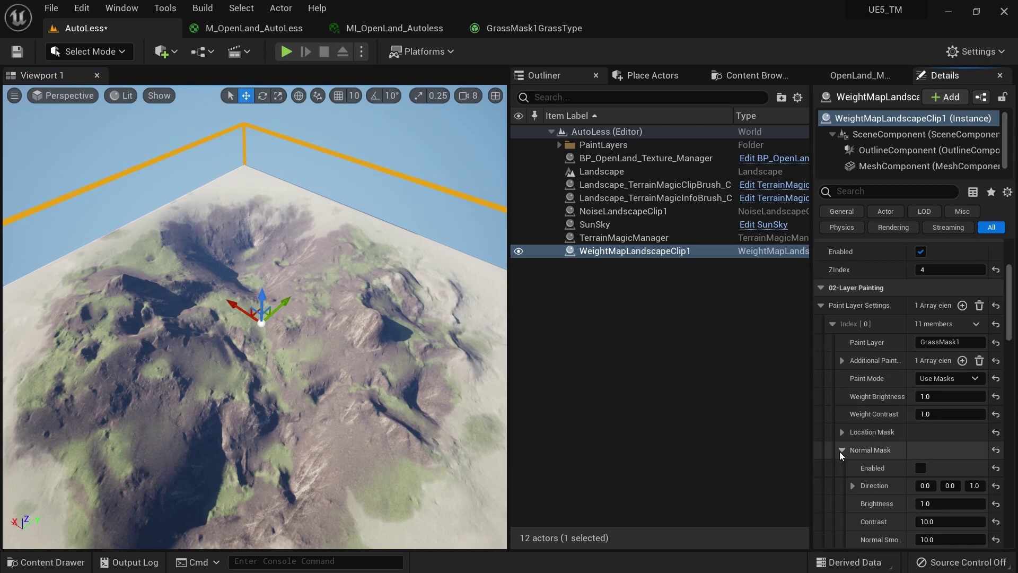
click(920, 467)
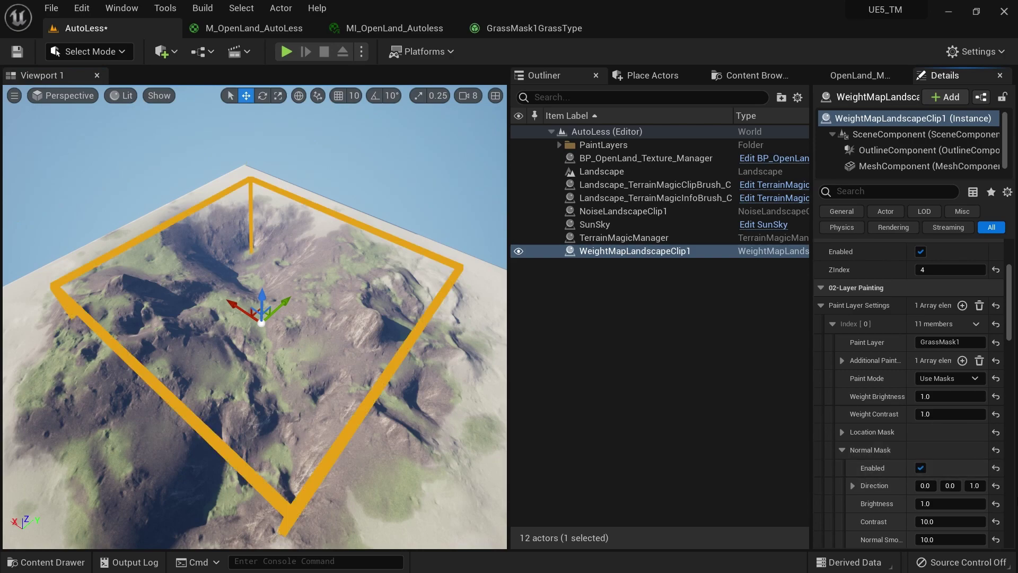
scroll(888, 366, up, 2)
click(885, 301)
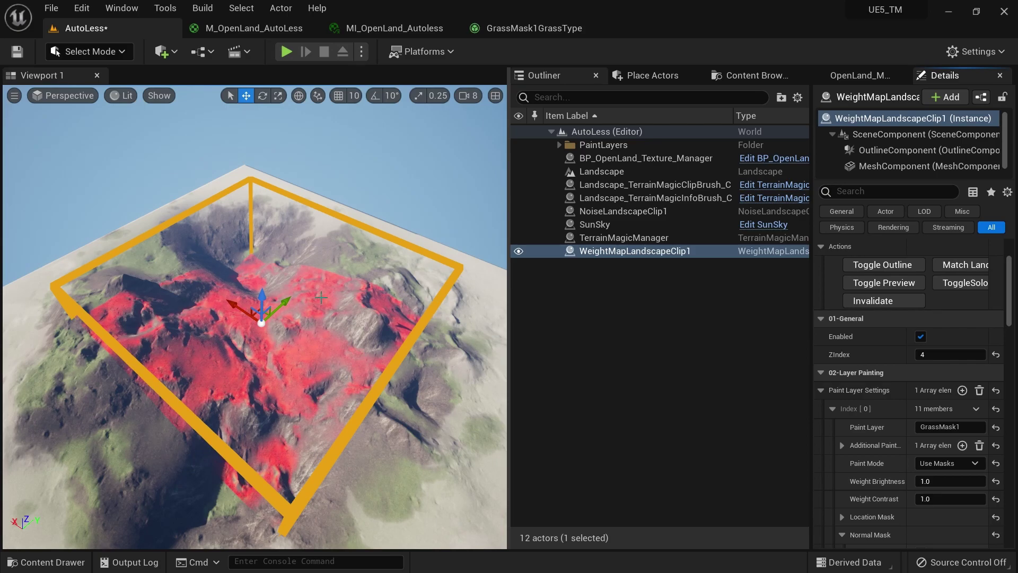
mouse_move(321, 298)
alt+mouse_down()
mouse_move(393, 366)
mouse_move(334, 305)
alt+mouse_up()
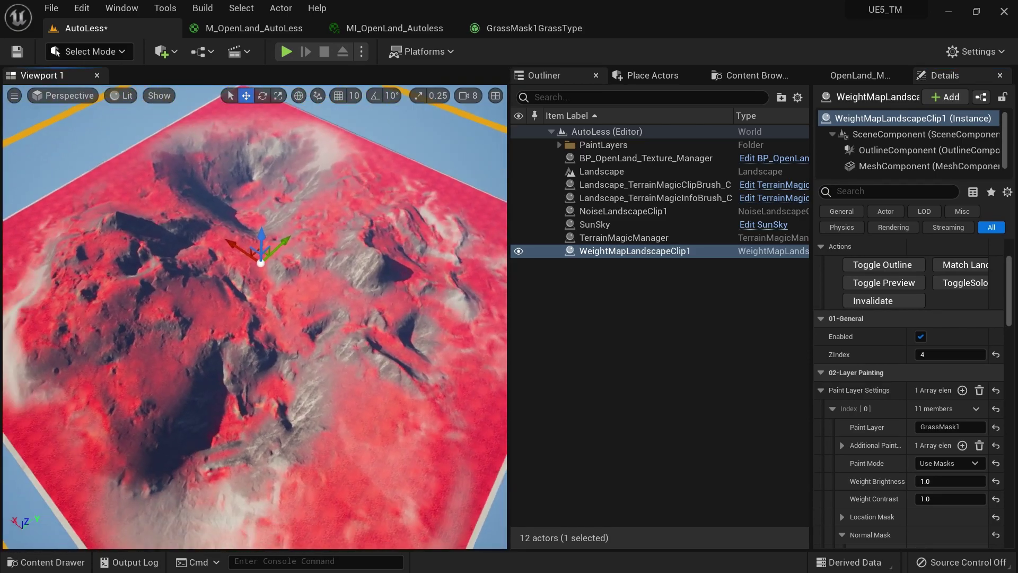
- Enable the Height Mask in the GrassMask1 paint settings and set its Range Start to -50000
right_drag(320, 305, 437, 382)
right_drag(309, 430, 396, 342)
key(w)
key(w)
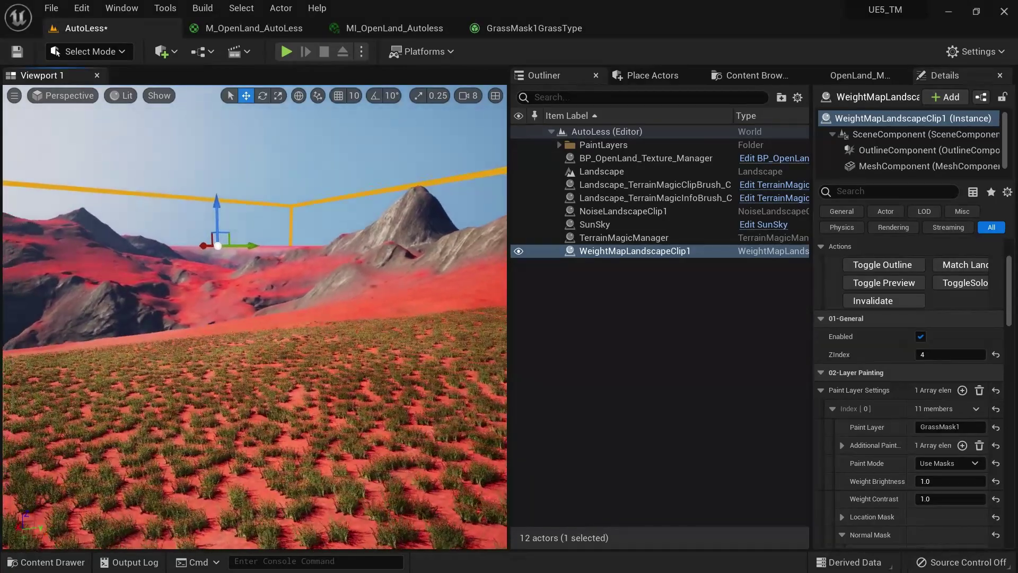
right_drag(278, 270, 310, 412)
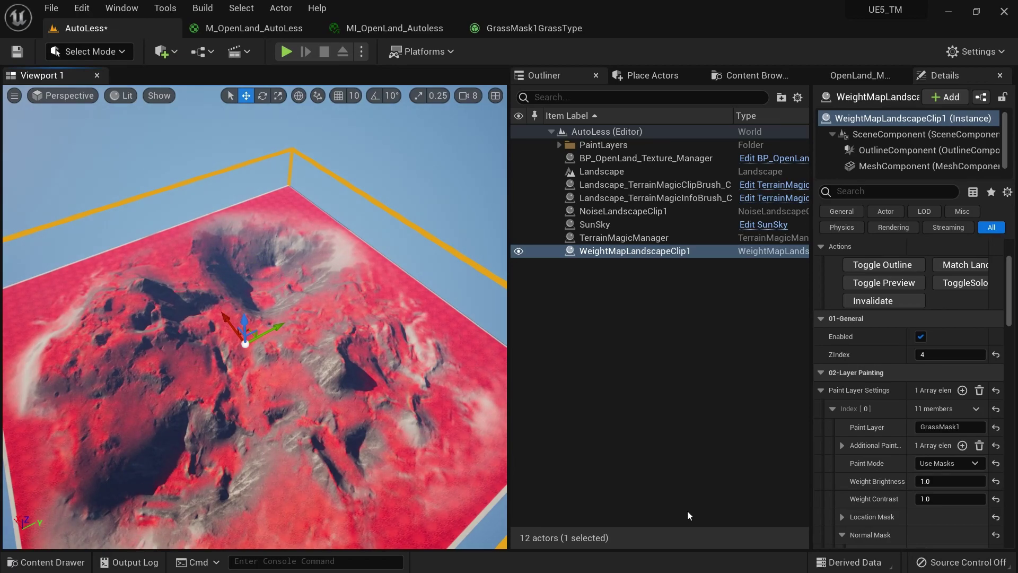
scroll(951, 491, down, 5)
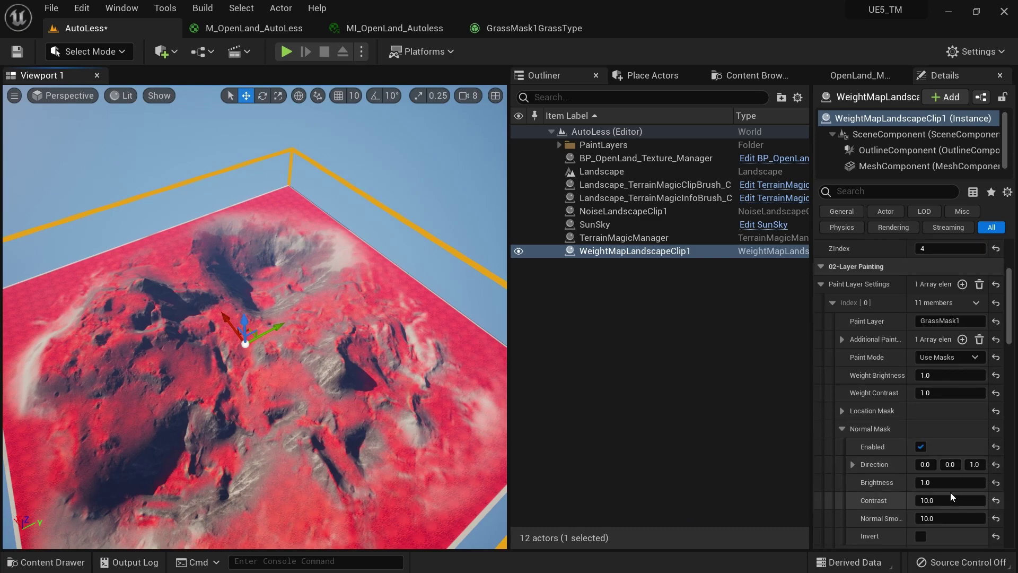
click(839, 365)
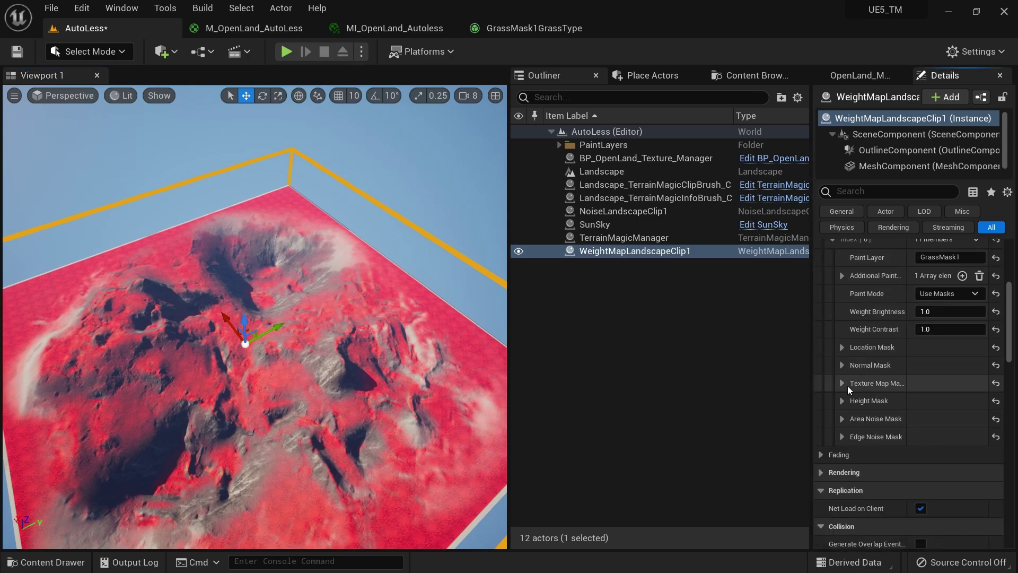
click(842, 401)
click(921, 419)
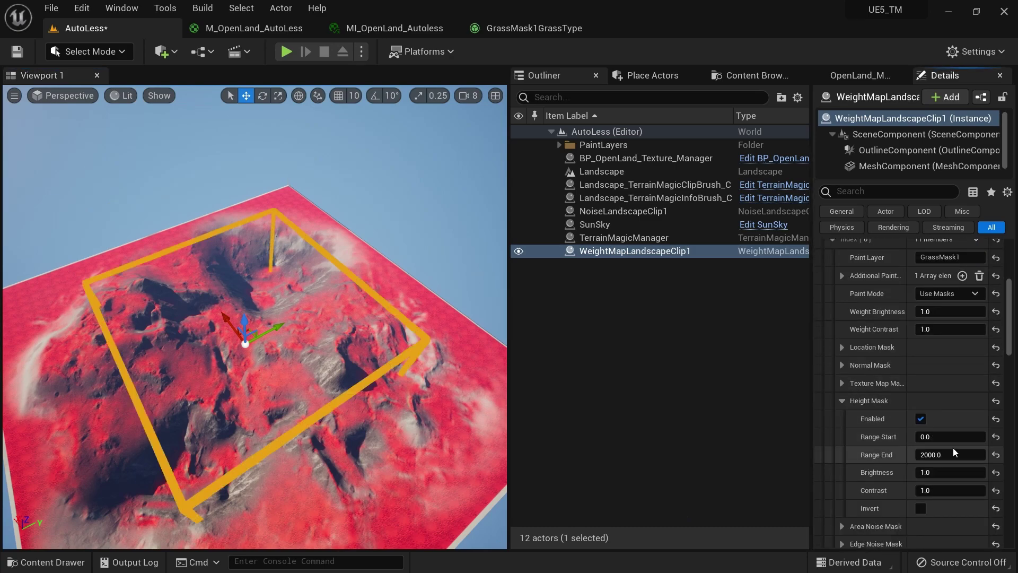
click(947, 437)
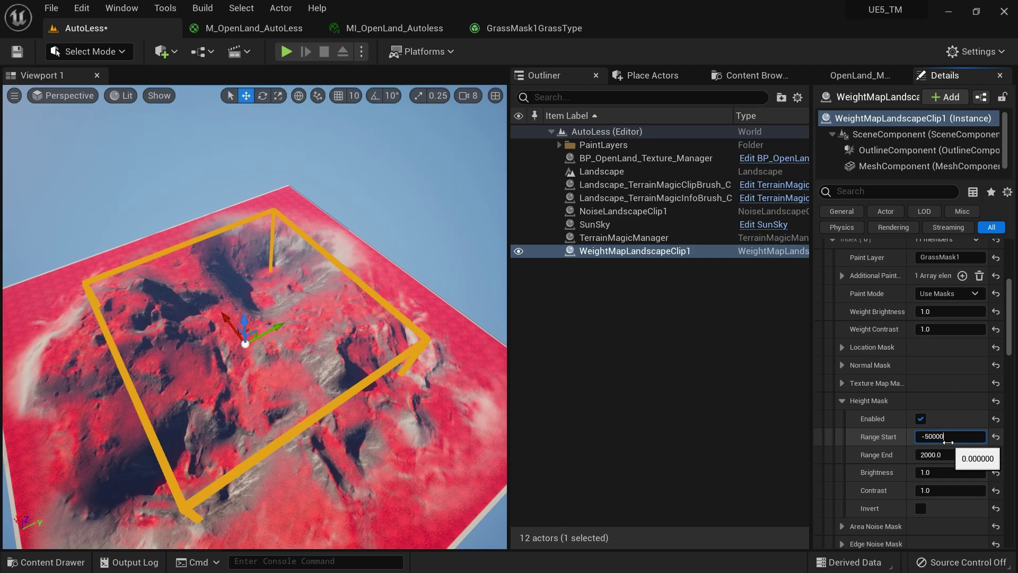
key(Tab)
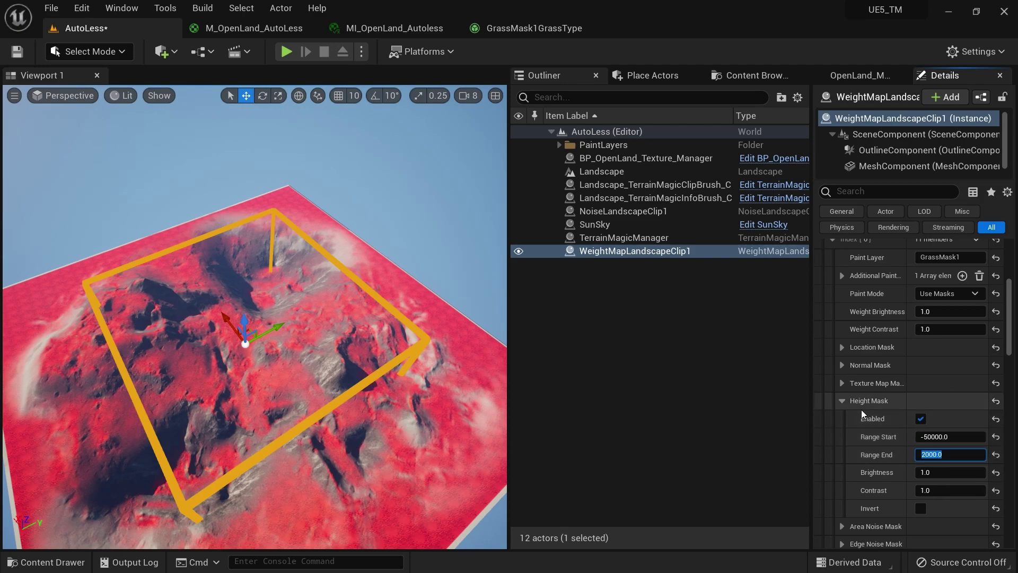
- Set the Height Mask's Range End to -5000, invalidate the clip and match it to the landscape
scroll(882, 373, up, 5)
click(876, 272)
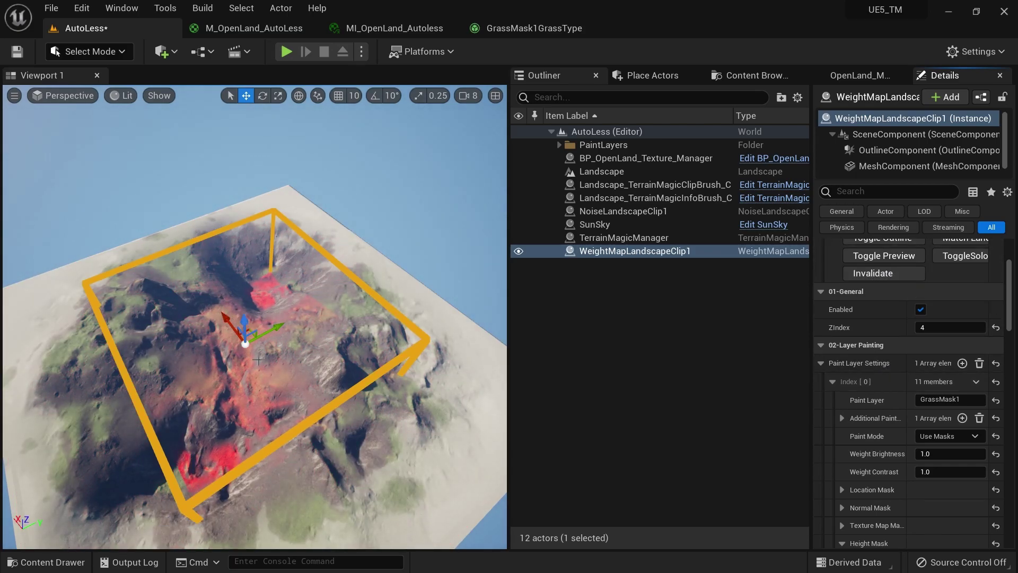
scroll(949, 424, down, 4)
click(950, 428)
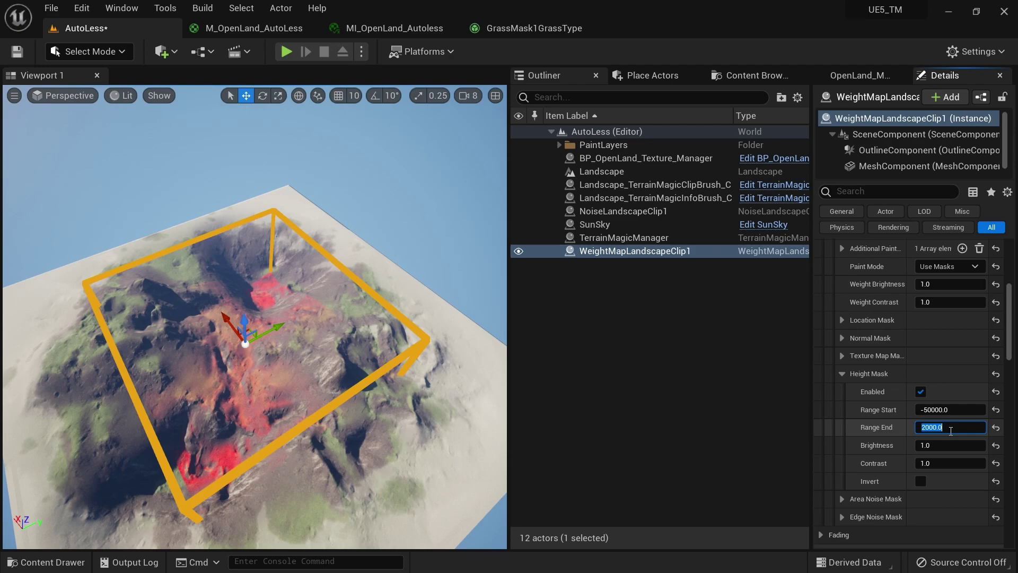
scroll(950, 431, up, 5)
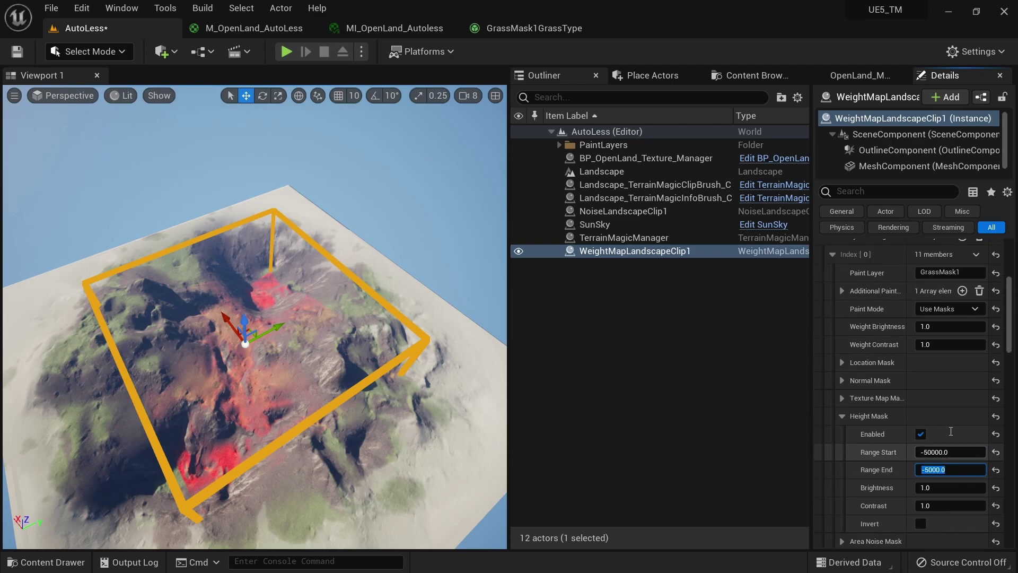
click(887, 298)
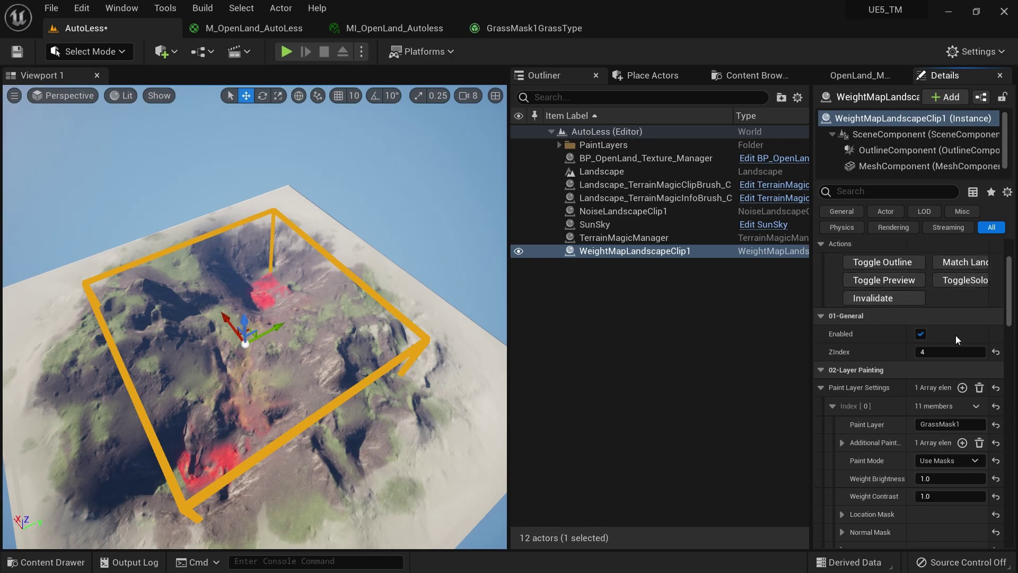
scroll(966, 320, up, 2)
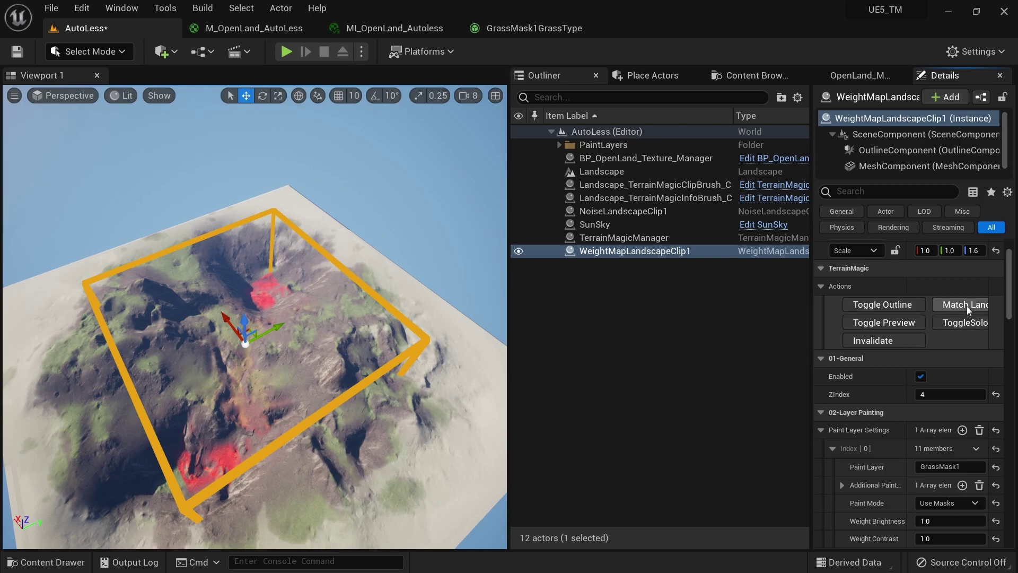
click(966, 305)
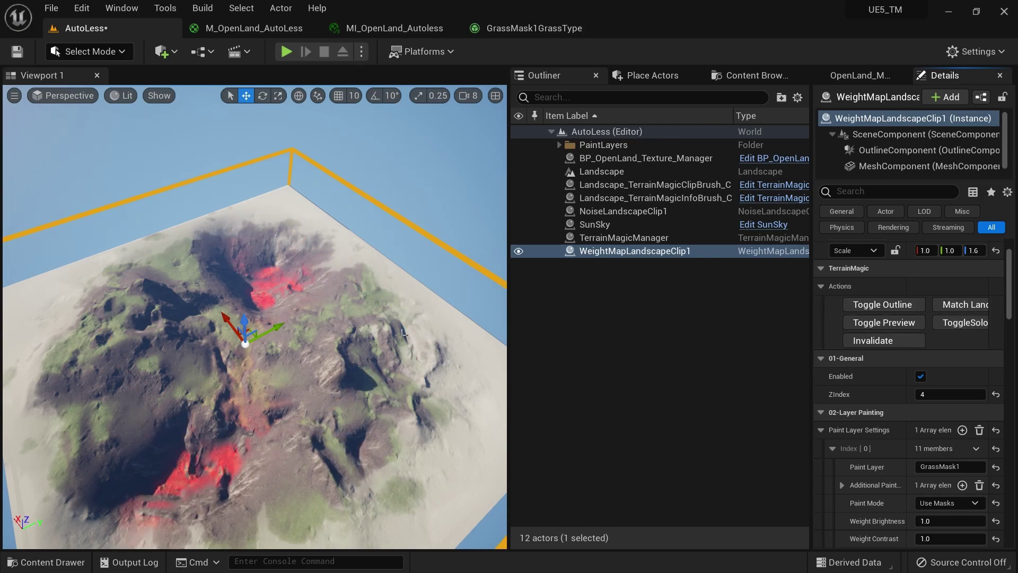
- Raise the Normal Mask's Contrast to about 14.1 for the GrassMask1 paint layer
right_drag(319, 291, 276, 286)
right_drag(392, 328, 374, 318)
right_drag(254, 318, 329, 334)
right_drag(310, 279, 263, 251)
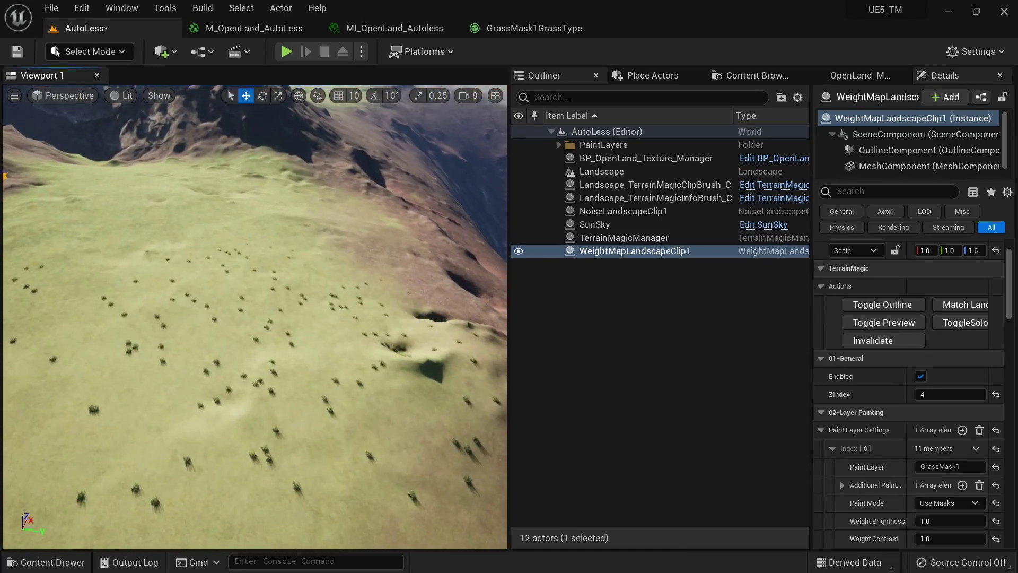
scroll(938, 514, down, 3)
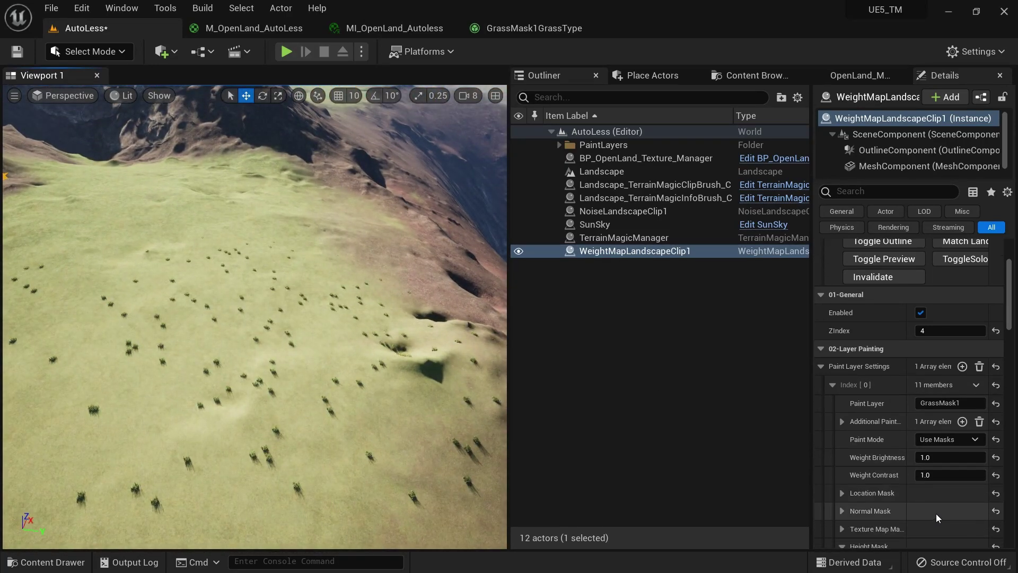
scroll(885, 490, down, 3)
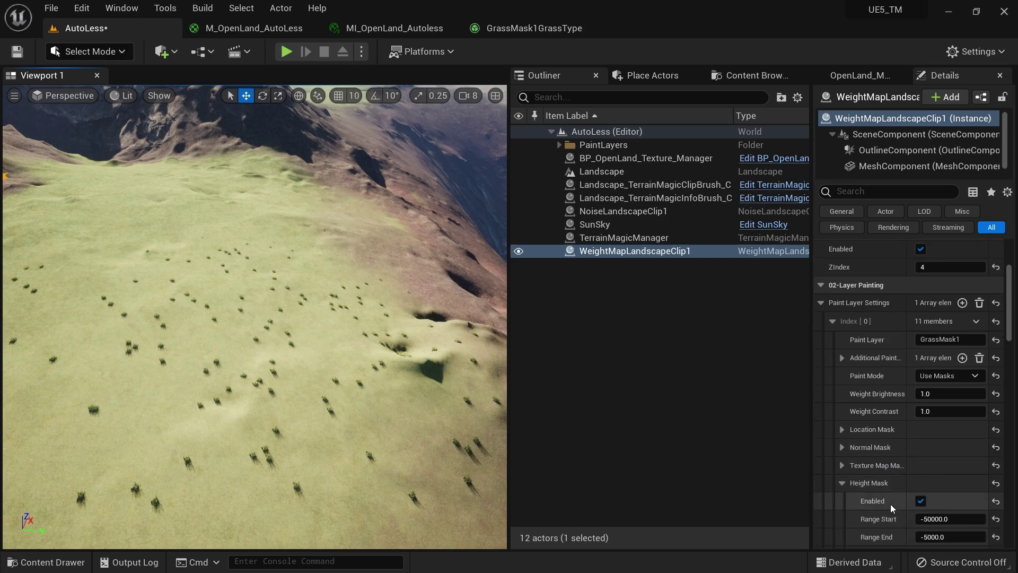
click(841, 447)
scroll(907, 481, down, 3)
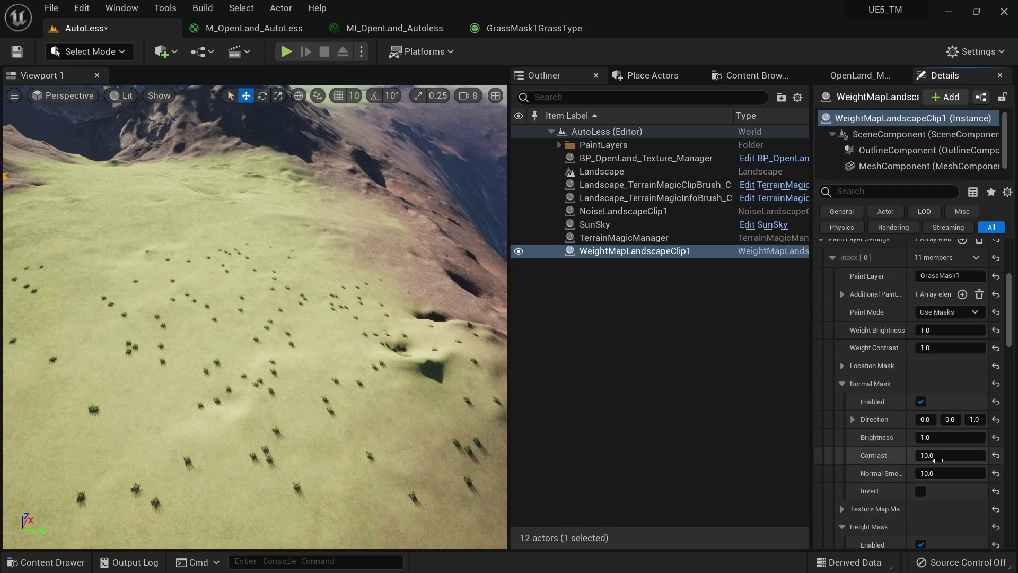
drag(933, 455, 967, 455)
scroll(972, 482, down, 5)
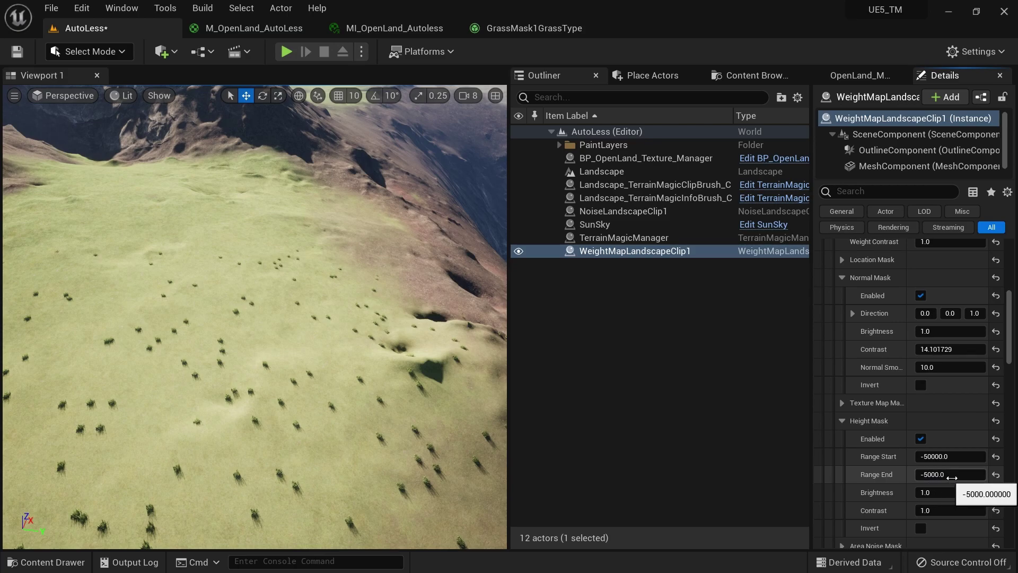
- Set the Height Mask's Range End to -1500 and check the grass coverage in the valley
click(949, 476)
text(-)
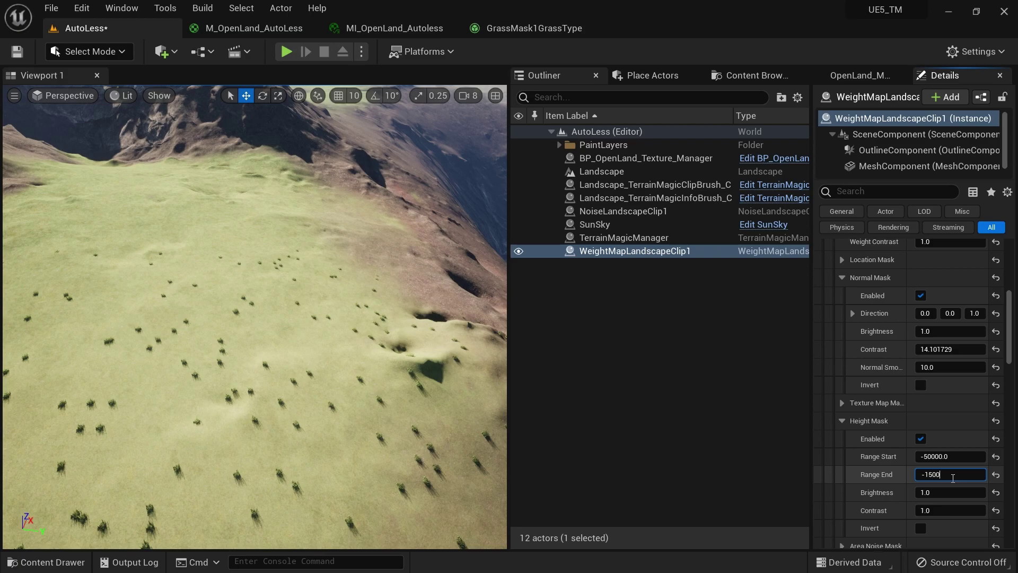
key(Return)
right_drag(371, 276, 383, 313)
scroll(874, 438, up, 3)
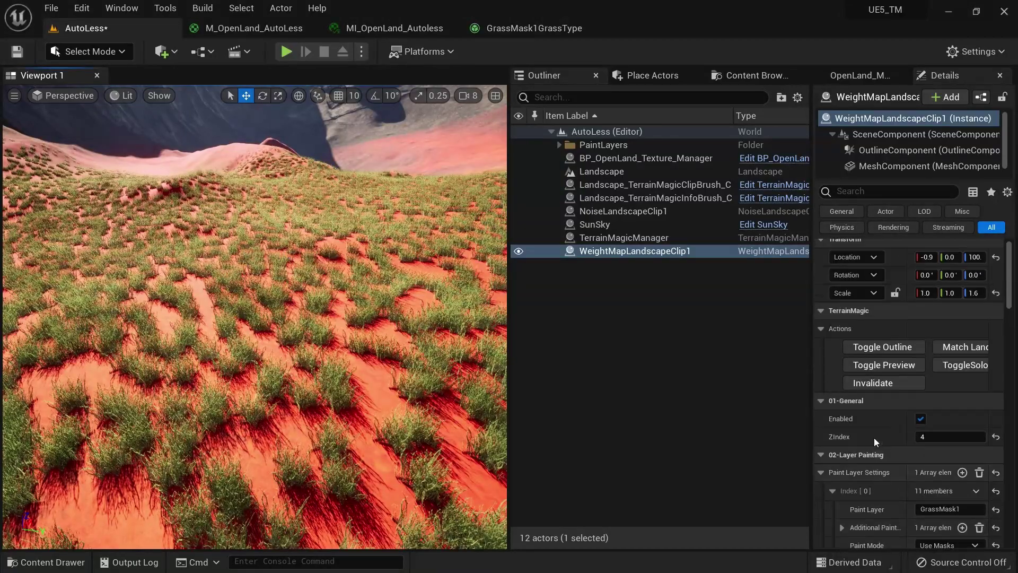
- Remove the Custom1 entry from the additional paint layers and invalidate the clip
scroll(832, 473, down, 4)
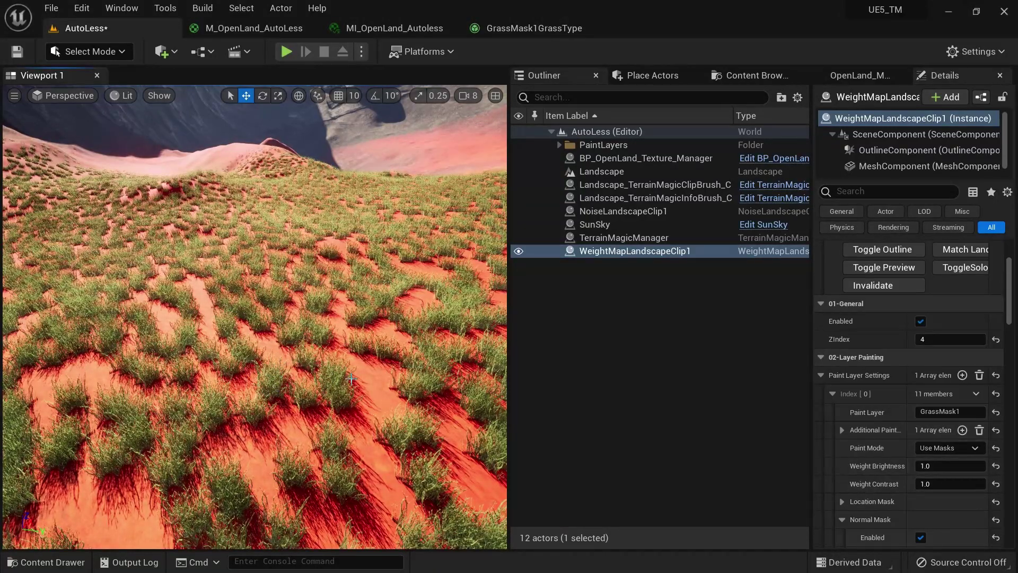
click(841, 430)
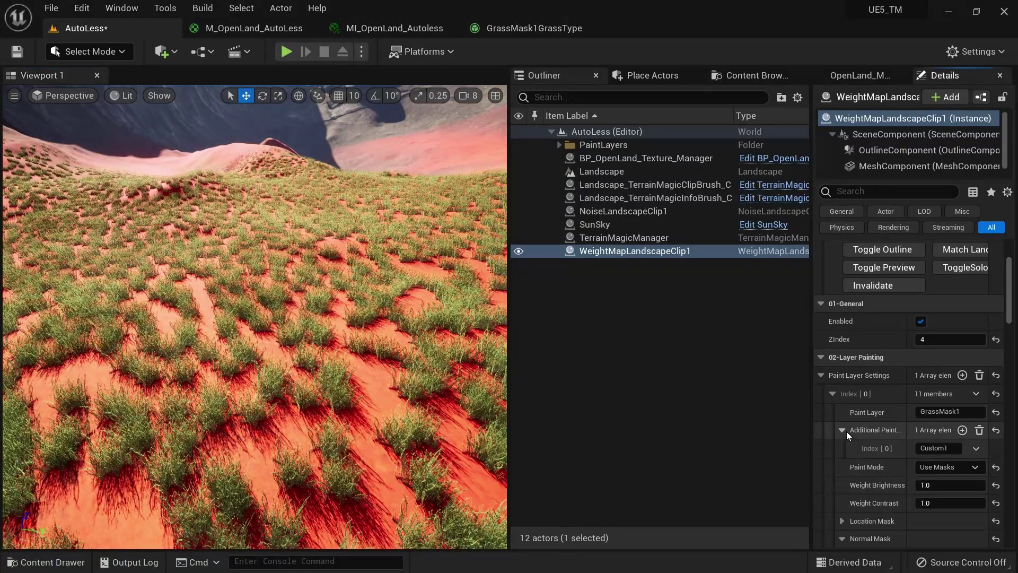
click(978, 430)
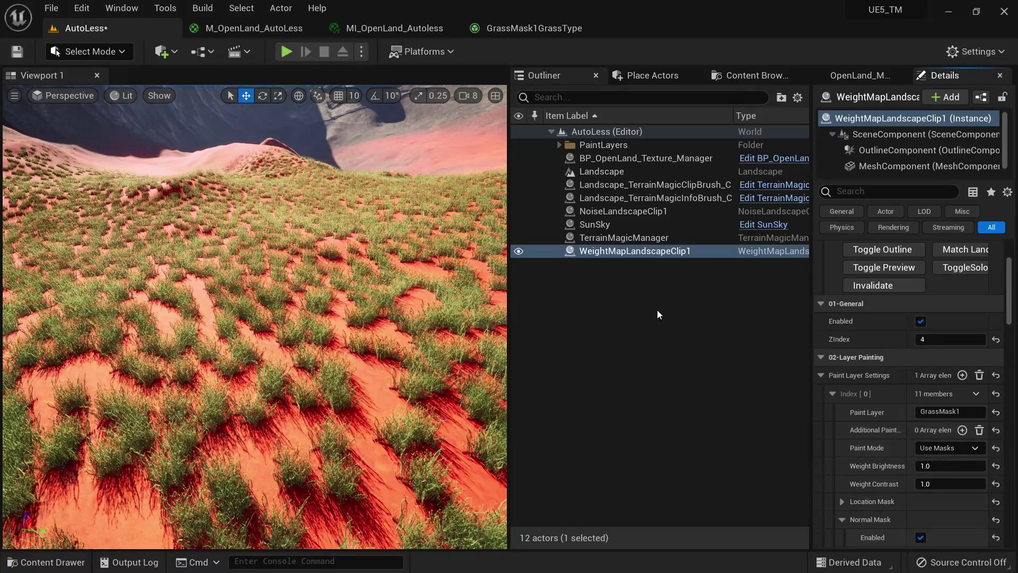
click(888, 288)
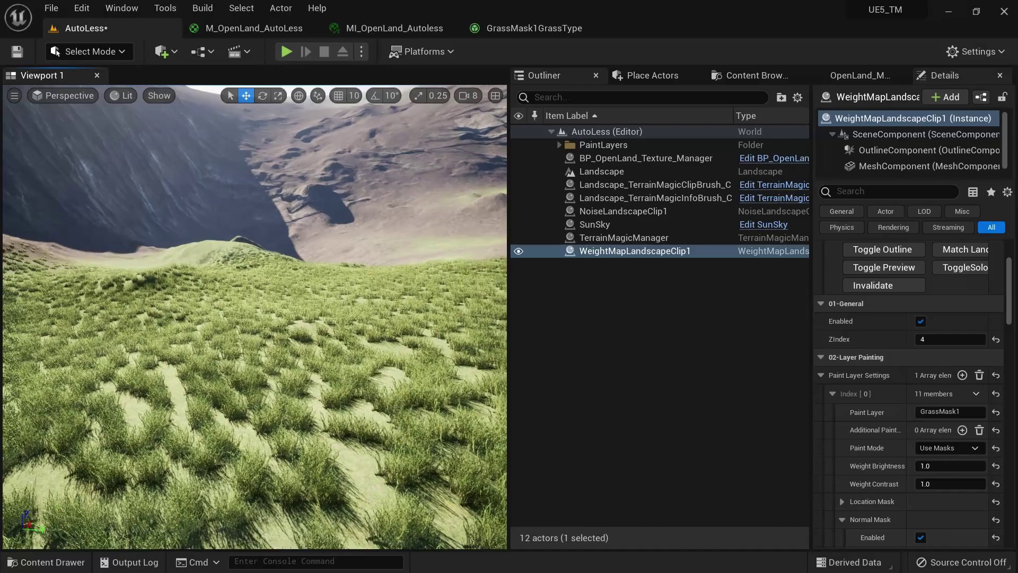
- Play-test the level briefly in the grass, and examine the painted grass areas from above
key(alt+p)
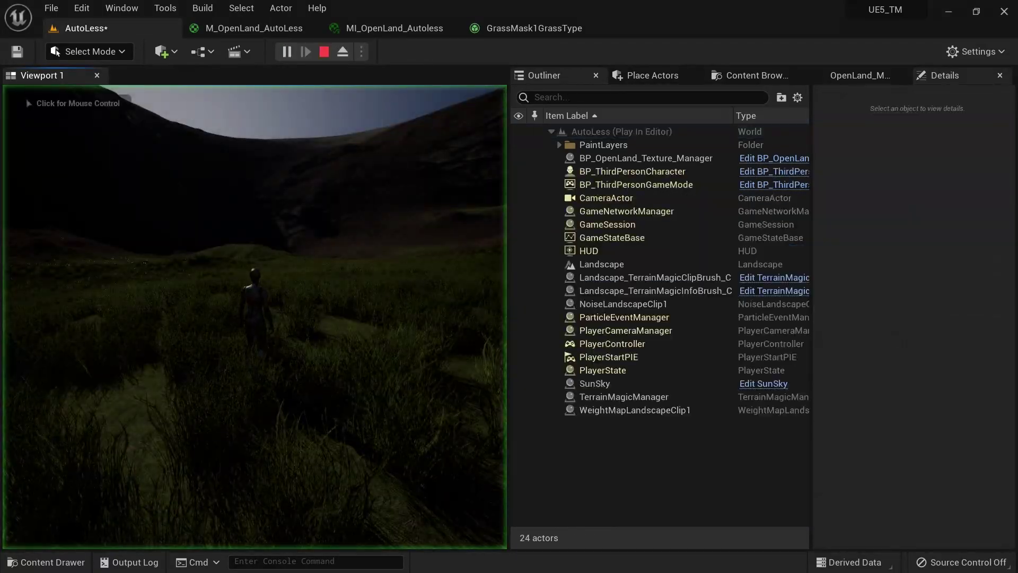
key(Escape)
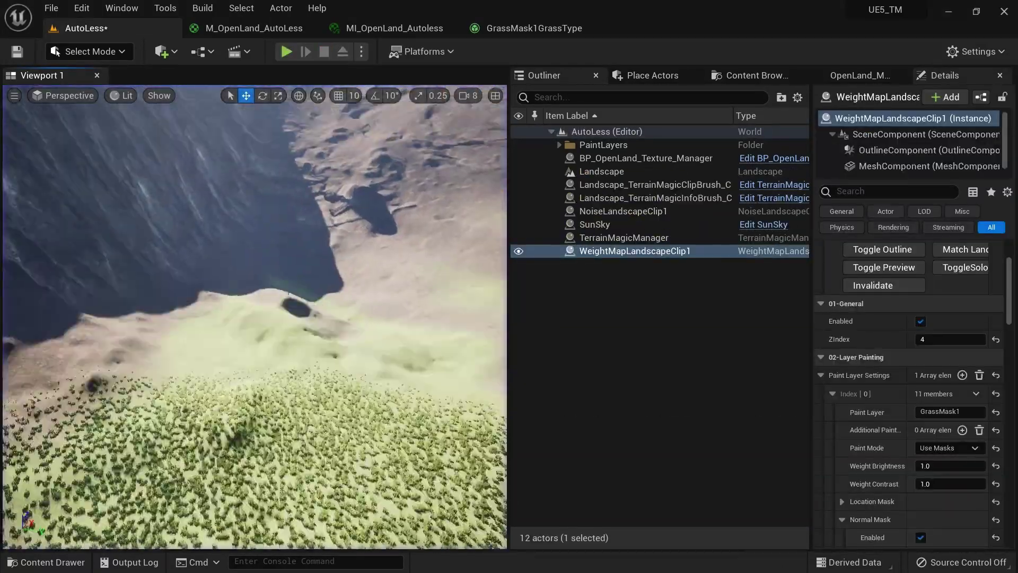
right_drag(254, 318, 366, 405)
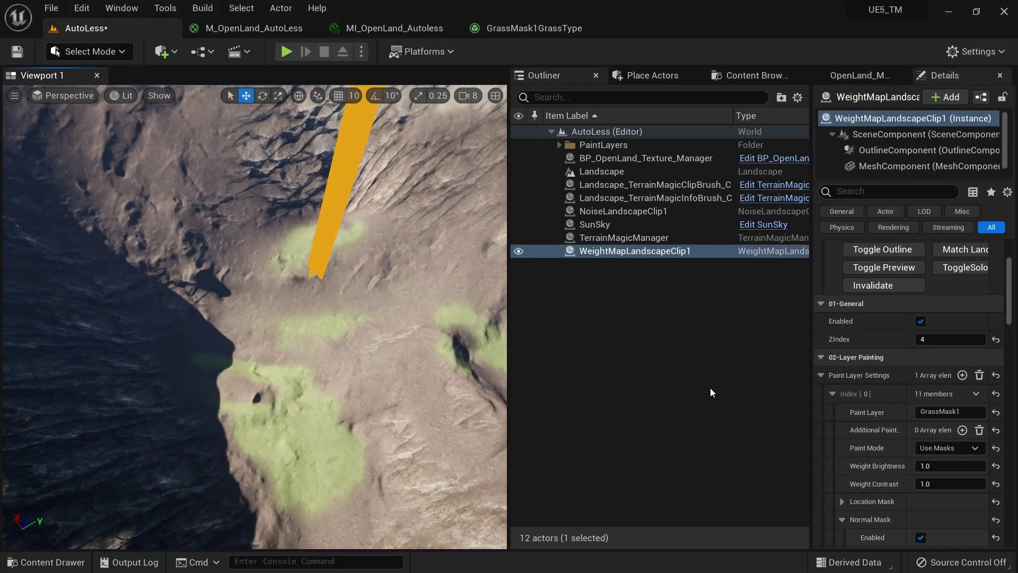
click(822, 375)
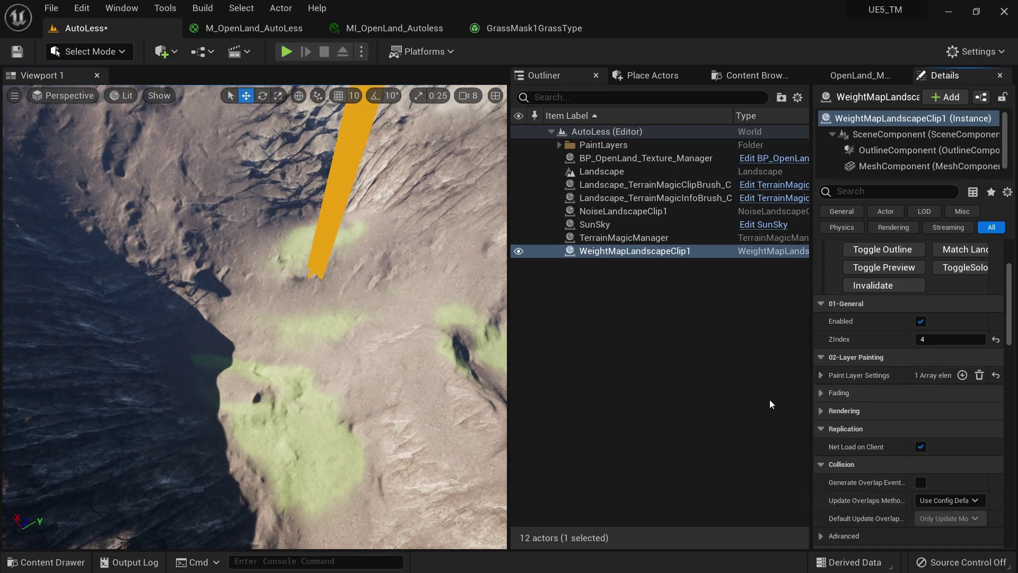
mouse_move(366, 360)
right_down()
mouse_move(318, 366)
mouse_move(350, 355)
mouse_move(371, 323)
mouse_move(376, 270)
mouse_move(313, 273)
mouse_move(305, 328)
mouse_move(307, 281)
right_up()
right_drag(419, 345, 480, 323)
right_drag(403, 337, 331, 389)
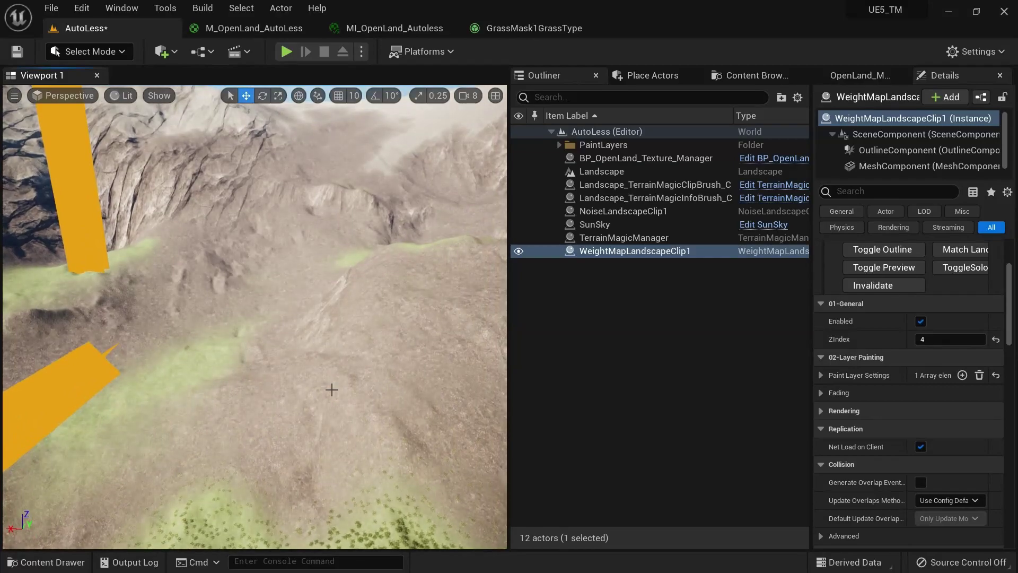
- Compare the details of NoiseLandscapeClip1 and WeightMapLandscapeClip1, and focus the view on NoiseLandscapeClip1
click(638, 210)
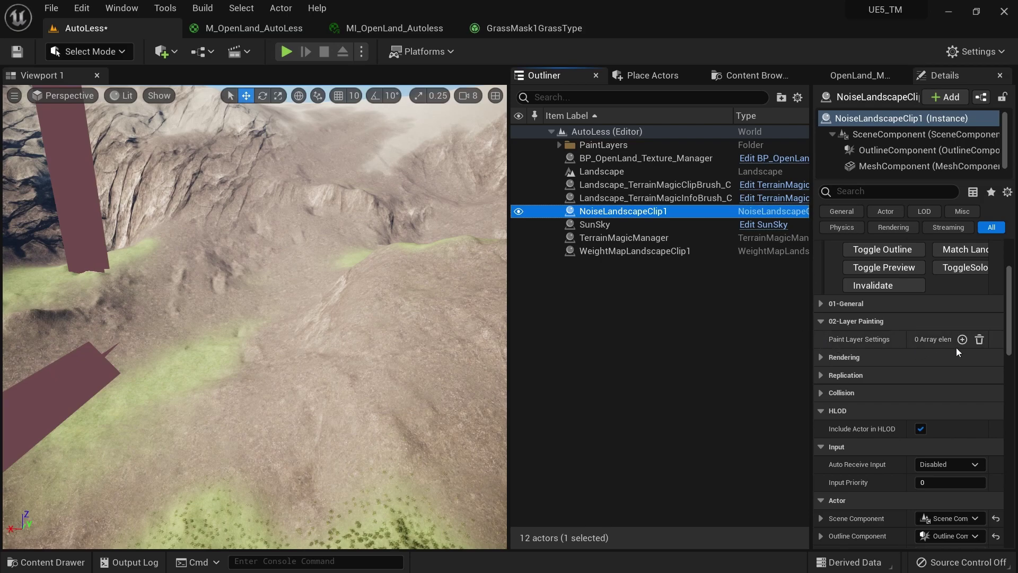
click(613, 250)
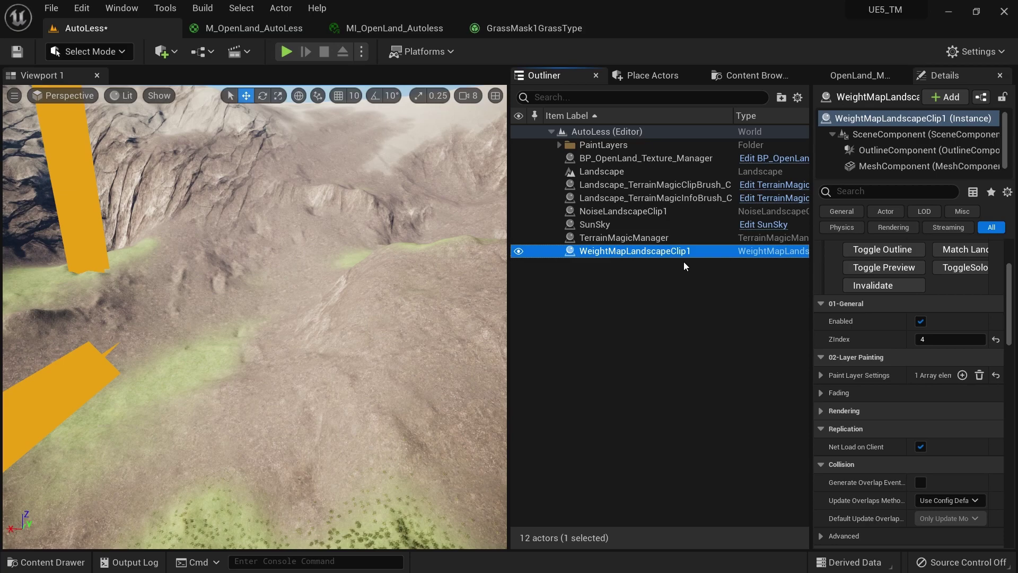
double_click(649, 212)
right_drag(255, 318, 403, 329)
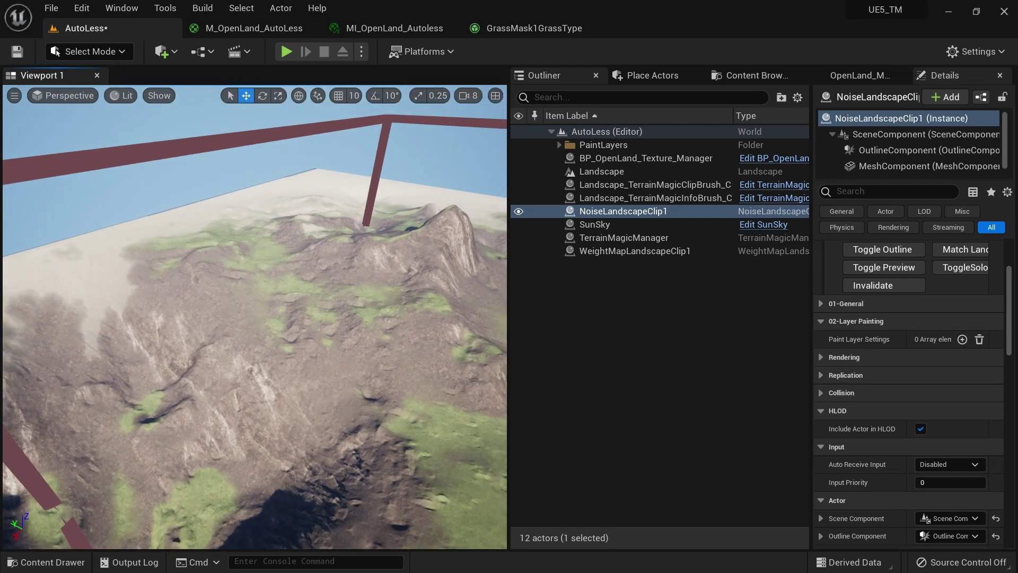